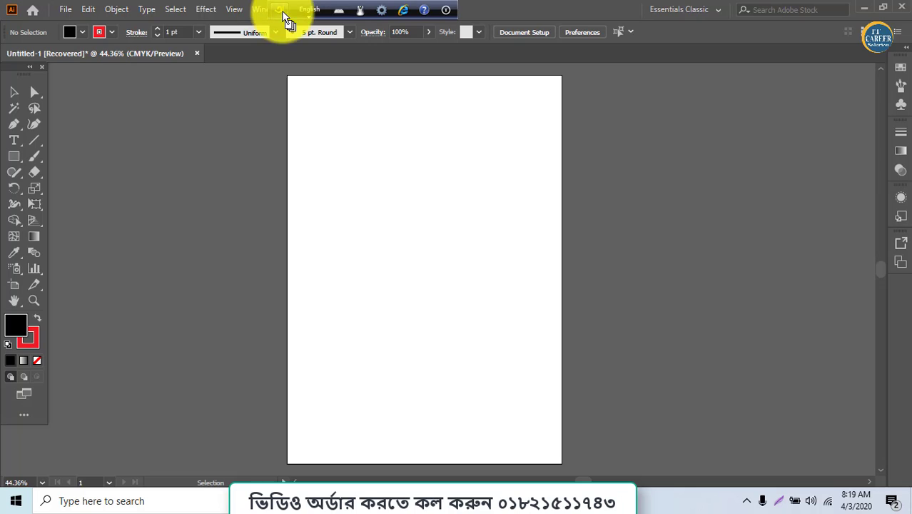
Exit the floating keyboard language bar that covers the top of the workspace.
click(591, 11)
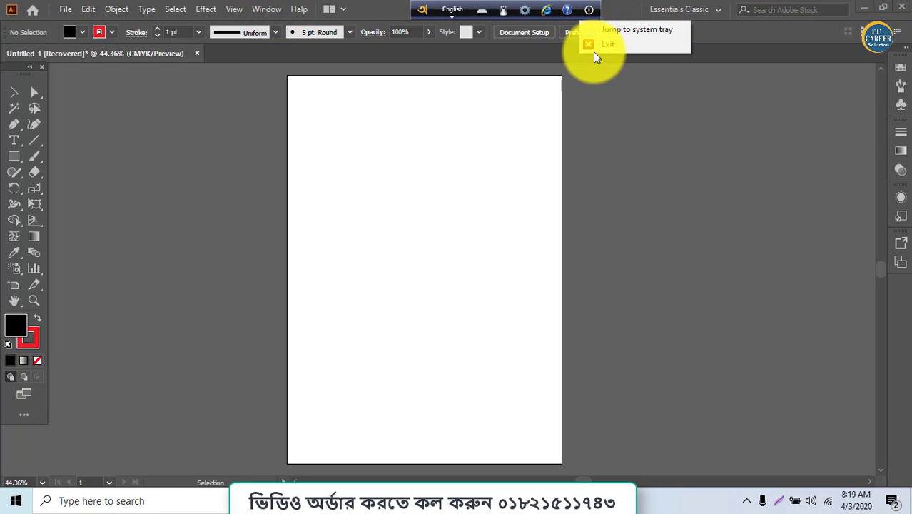
click(595, 44)
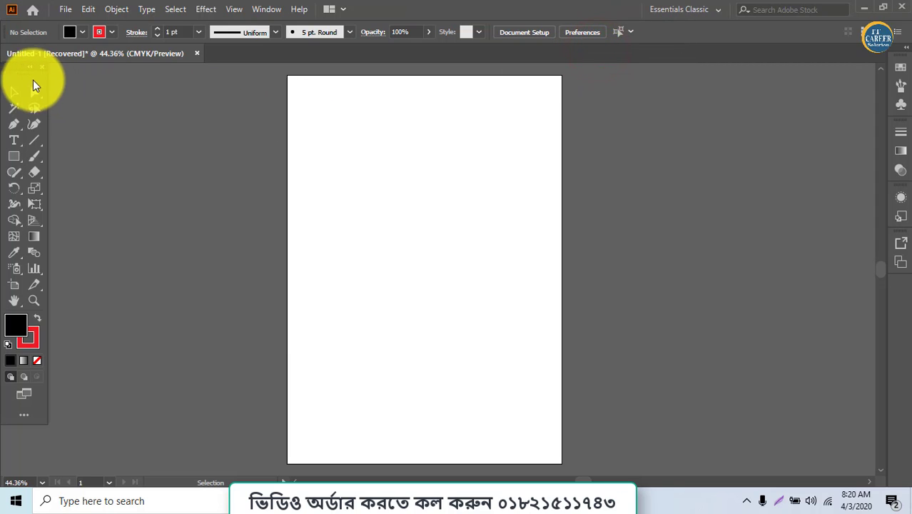
mouse_move(22, 72)
mouse_down()
mouse_move(39, 71)
mouse_move(19, 71)
mouse_up()
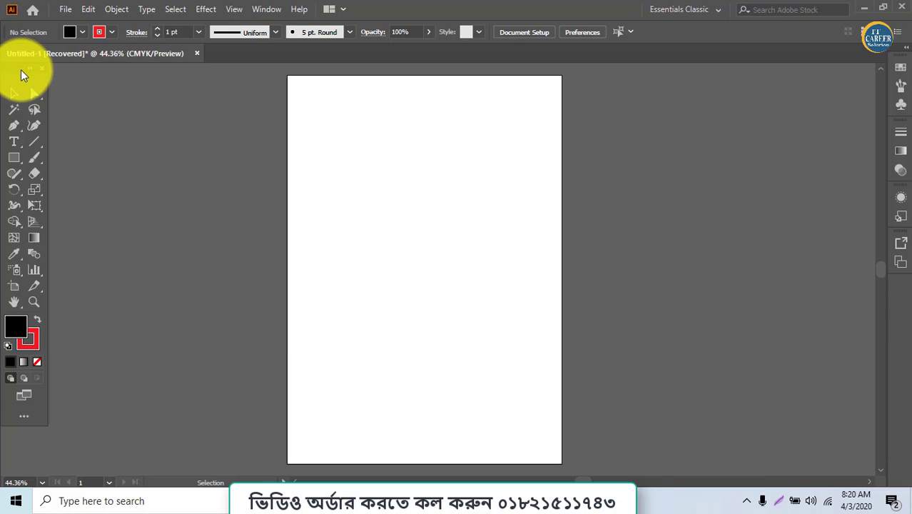
Draw a black-filled, red-stroked rectangle in the upper middle of the artboard with the Rectangle tool.
click(6, 155)
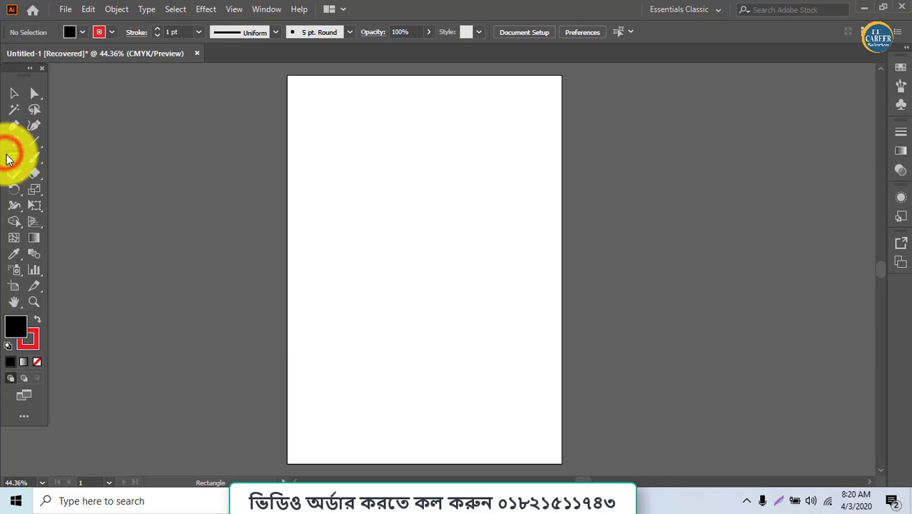
drag(14, 154, 79, 153)
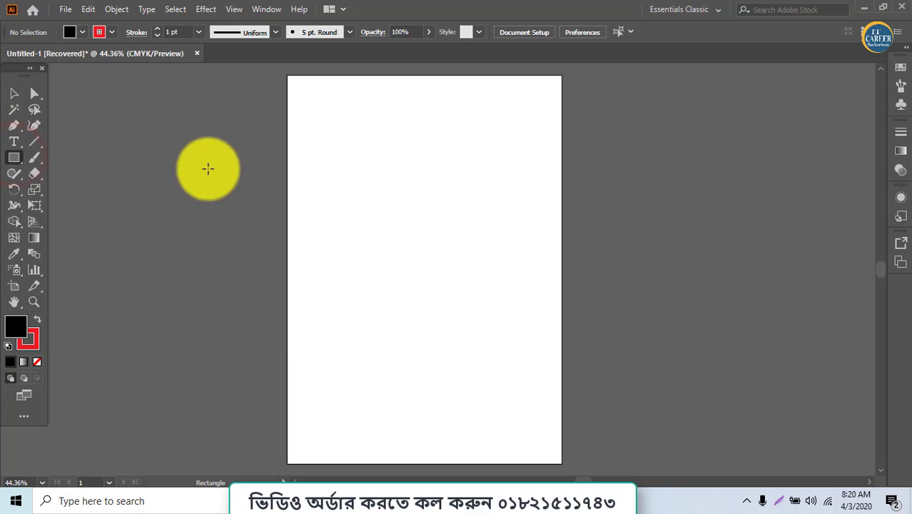
mouse_move(350, 163)
mouse_down()
mouse_move(511, 271)
mouse_move(498, 288)
mouse_up()
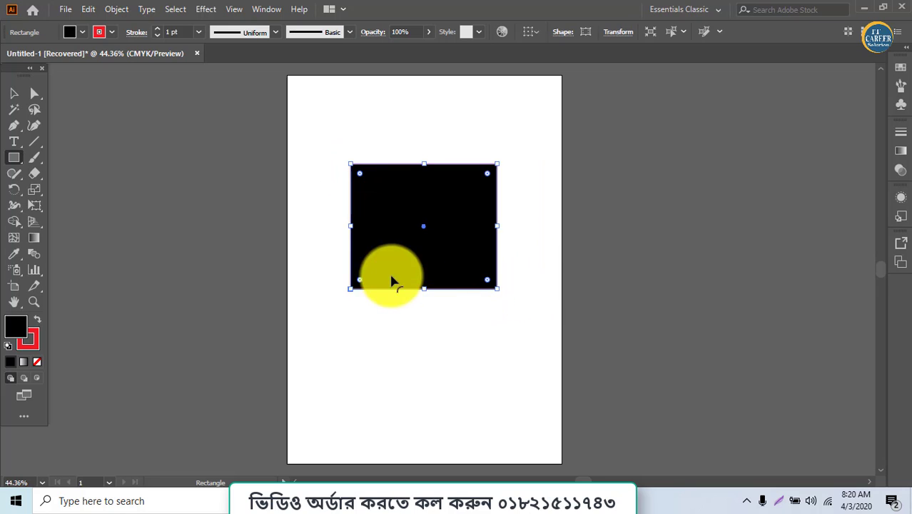
Close the Adobe Stock browser window and the LOGO-KEYWORD.docx document, discarding the document's changes.
click(438, 493)
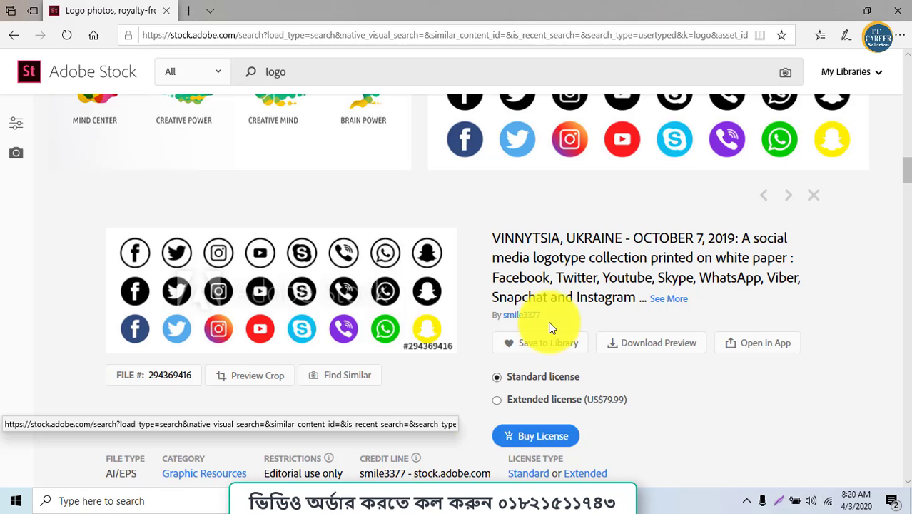
click(894, 8)
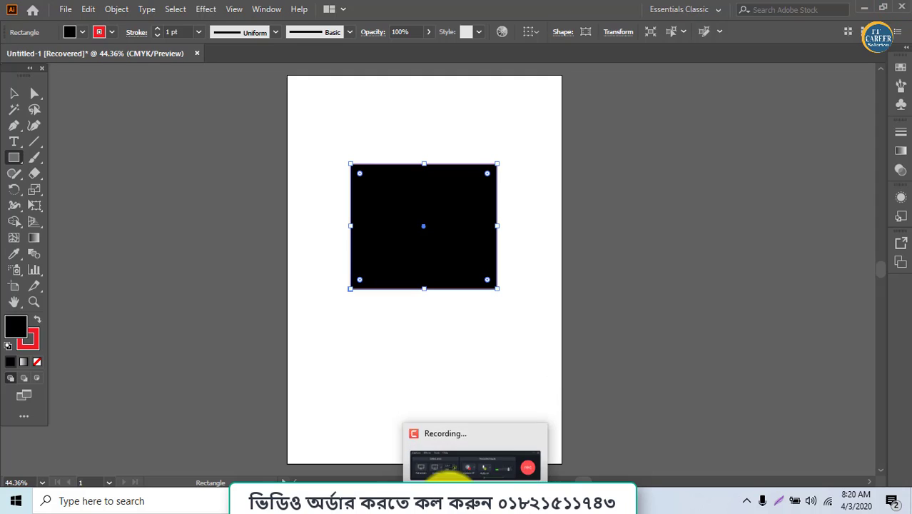
click(475, 471)
key(alt+F4)
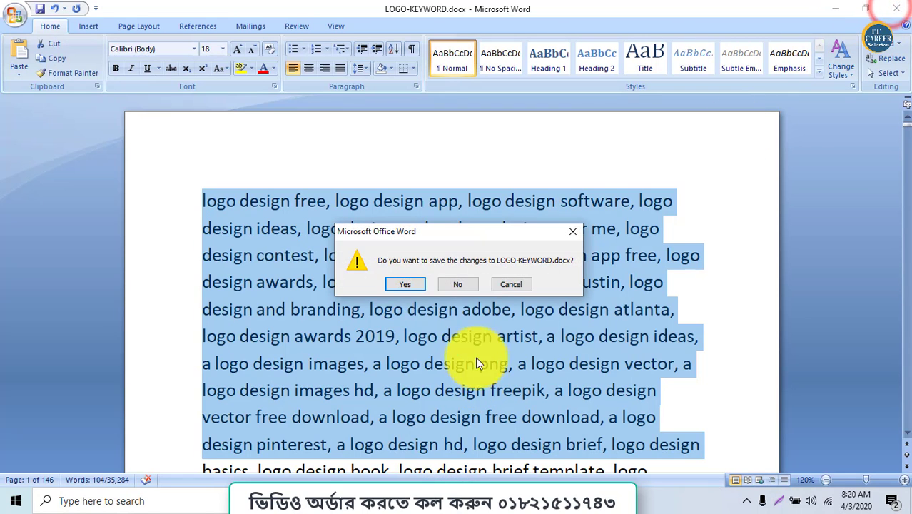
click(465, 279)
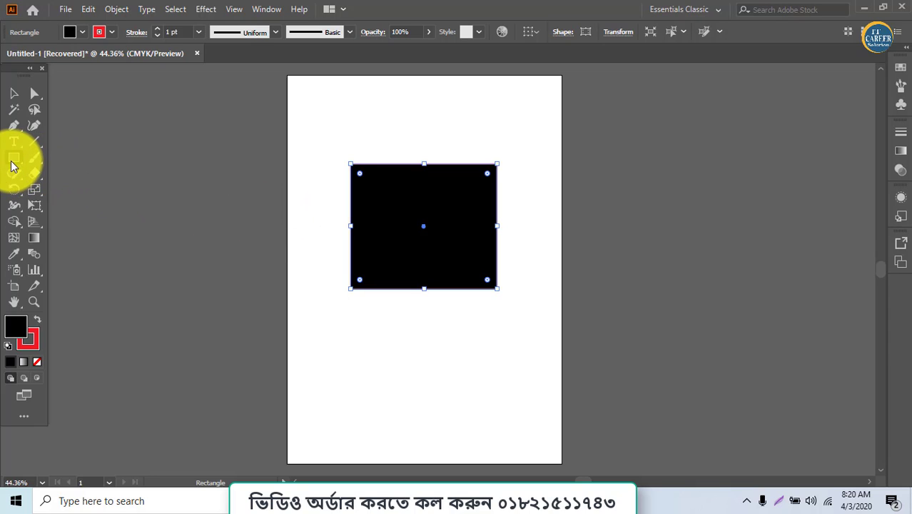
Enlarge the rectangle to nearly the artboard's width and strongly round all four of its corners.
click(17, 94)
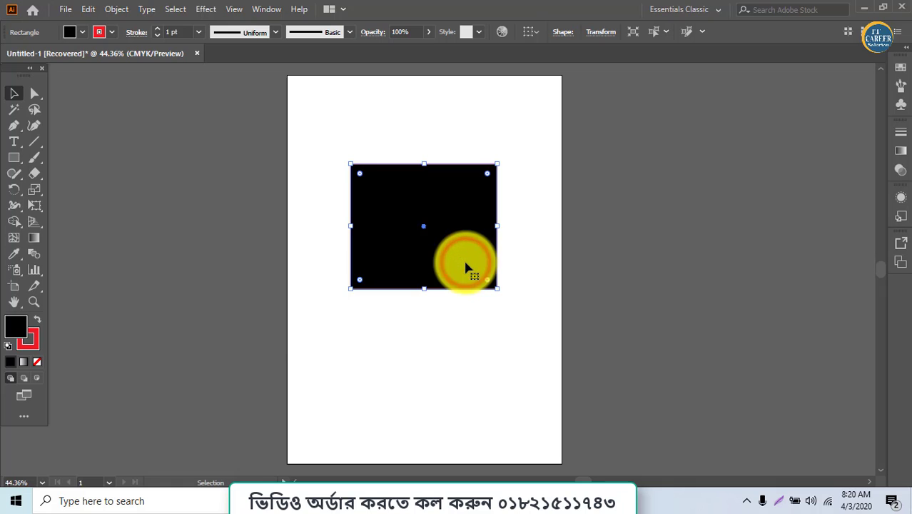
mouse_move(465, 265)
mouse_down()
mouse_move(530, 281)
mouse_move(465, 278)
mouse_move(576, 359)
mouse_move(571, 340)
mouse_move(544, 340)
mouse_move(530, 326)
mouse_move(489, 260)
mouse_move(488, 288)
mouse_up()
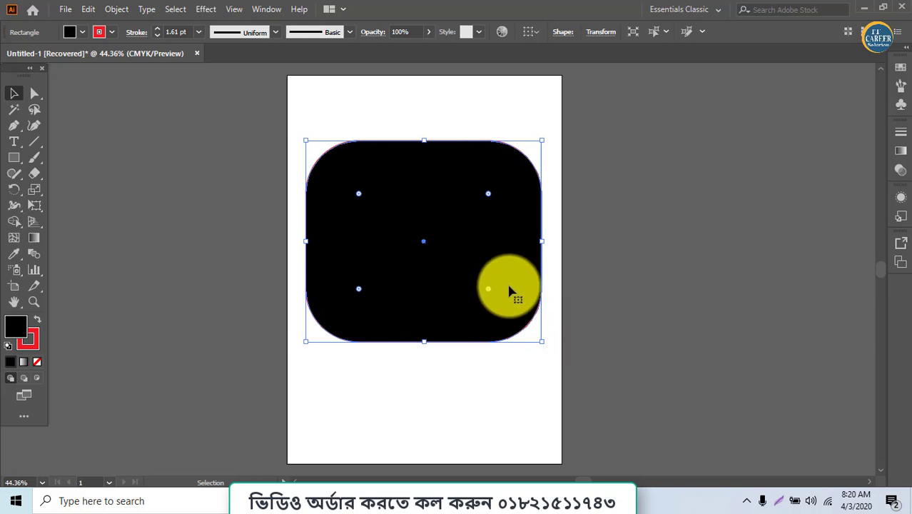
Make the shape's upper-left corner square and increase the rounding of both lower corners.
drag(358, 196, 267, 139)
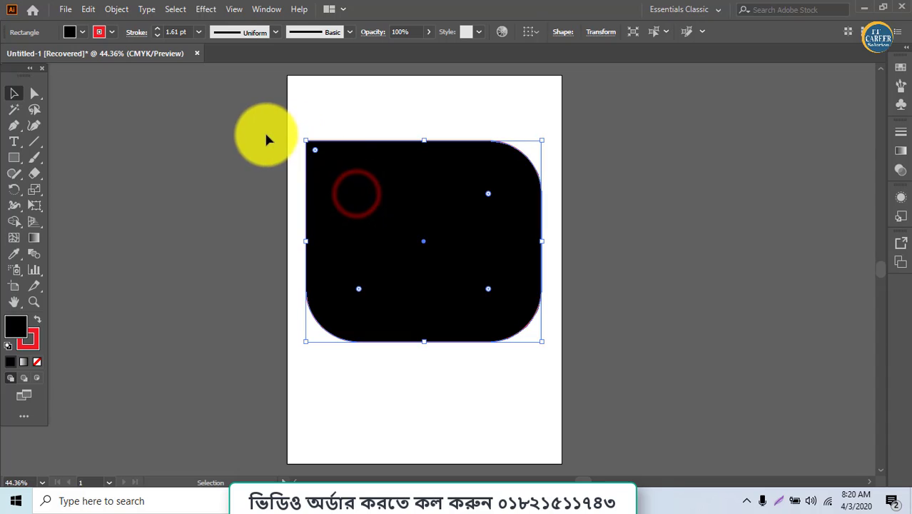
click(359, 289)
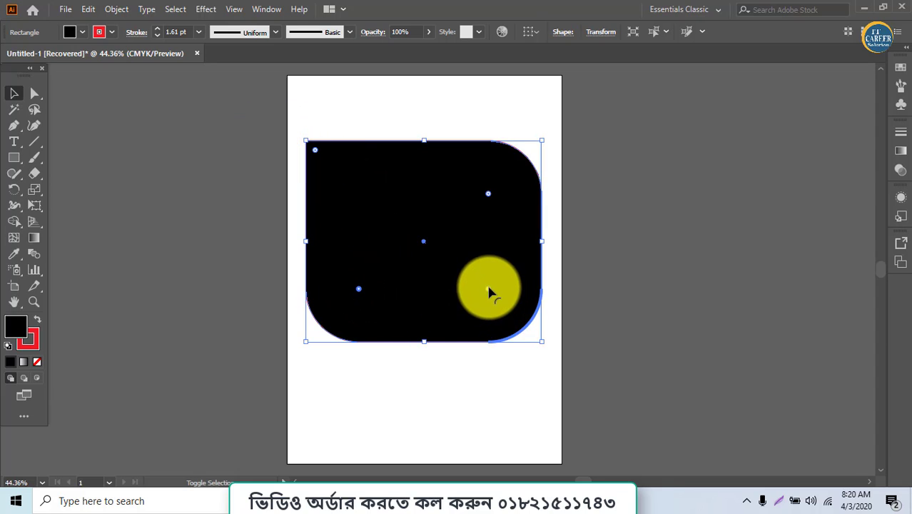
drag(488, 288, 456, 243)
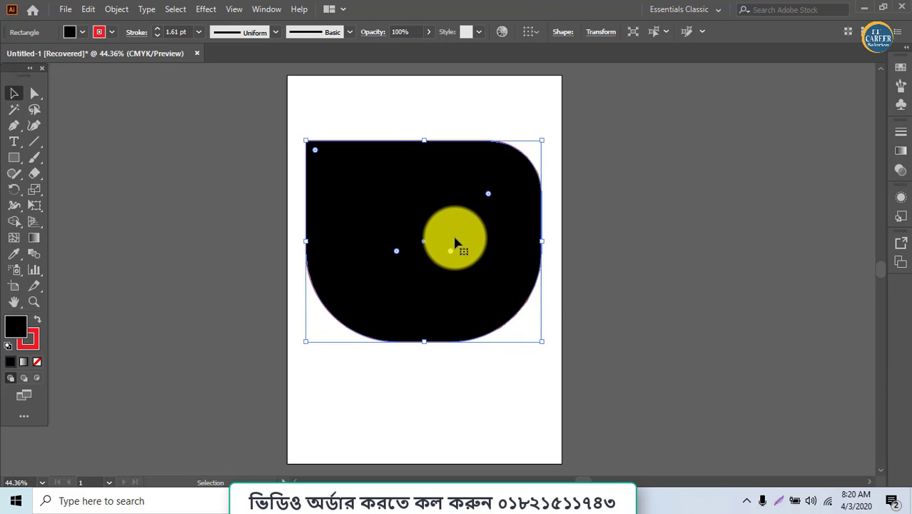
Bulge the shape's lower left and lower right curves outward by reshaping the direction handles of the side anchor points.
click(36, 95)
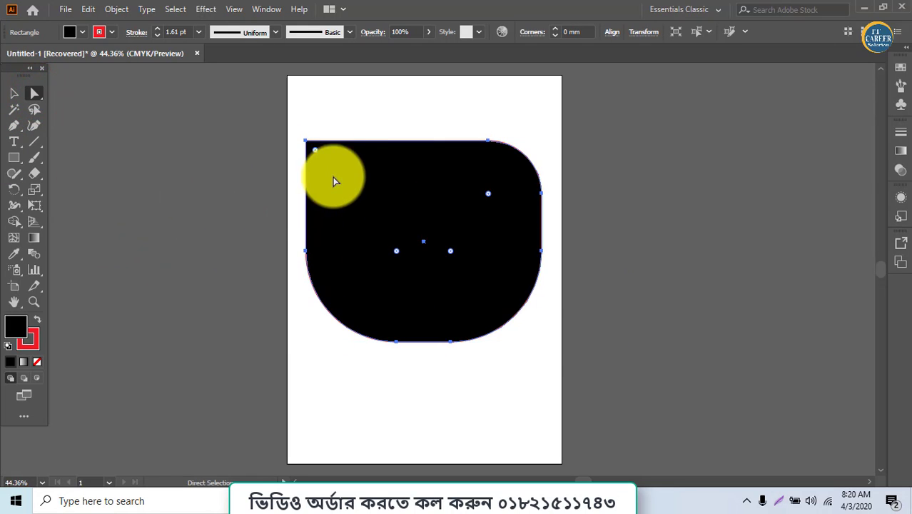
click(305, 142)
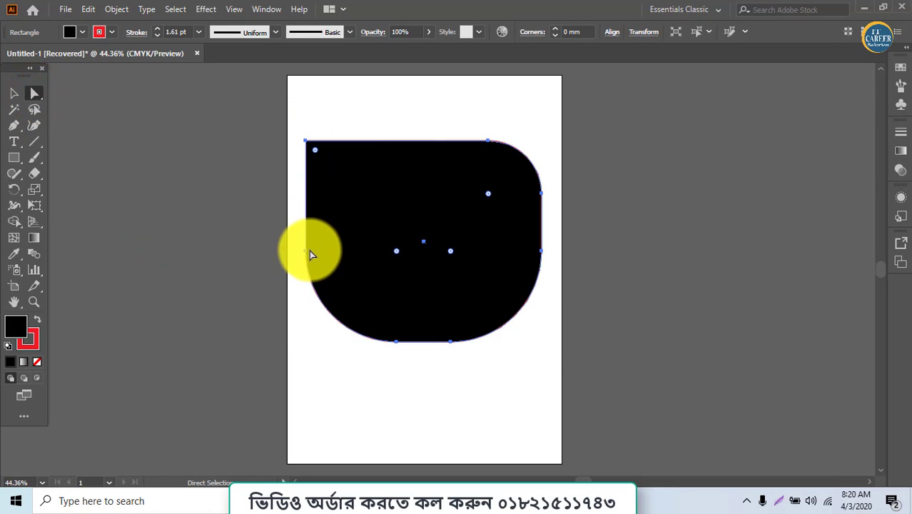
click(306, 252)
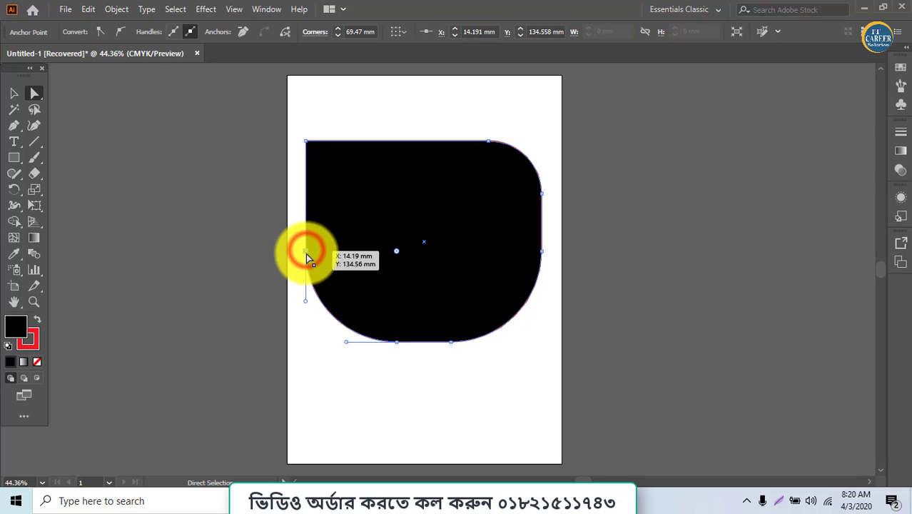
drag(307, 306, 246, 294)
click(540, 204)
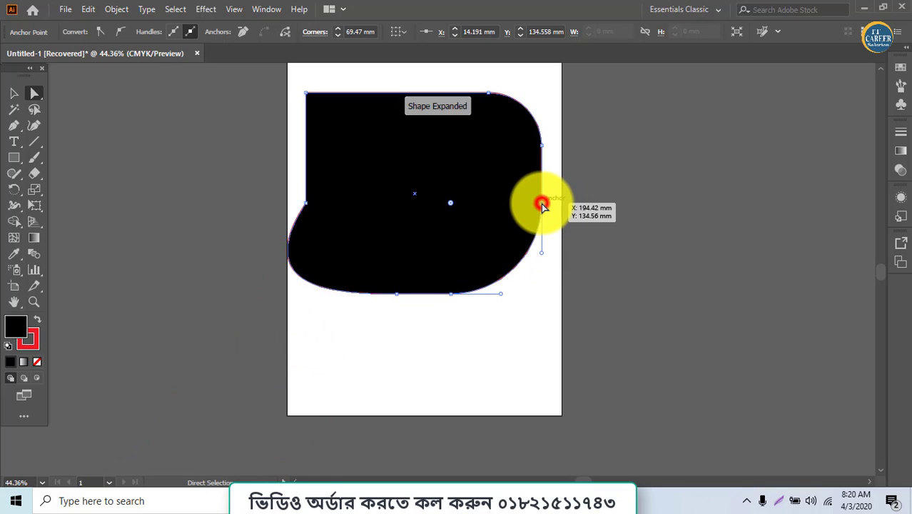
drag(544, 254, 598, 283)
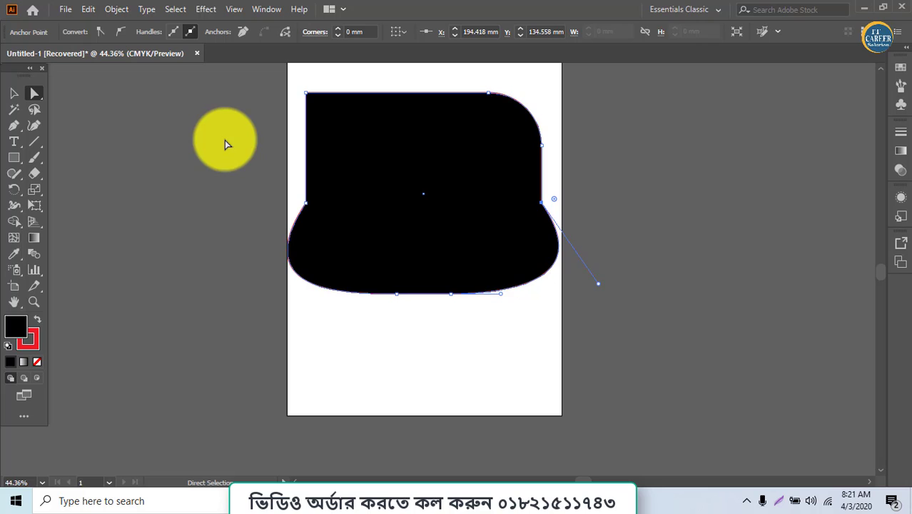
Draw a closed leaf shape about 37 by 90 mm left of the artboard with the Pen tool.
click(15, 126)
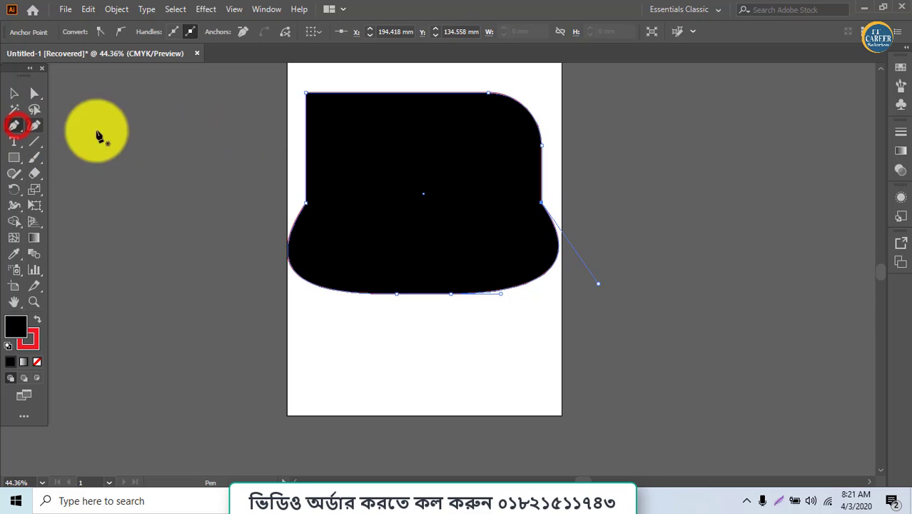
click(225, 127)
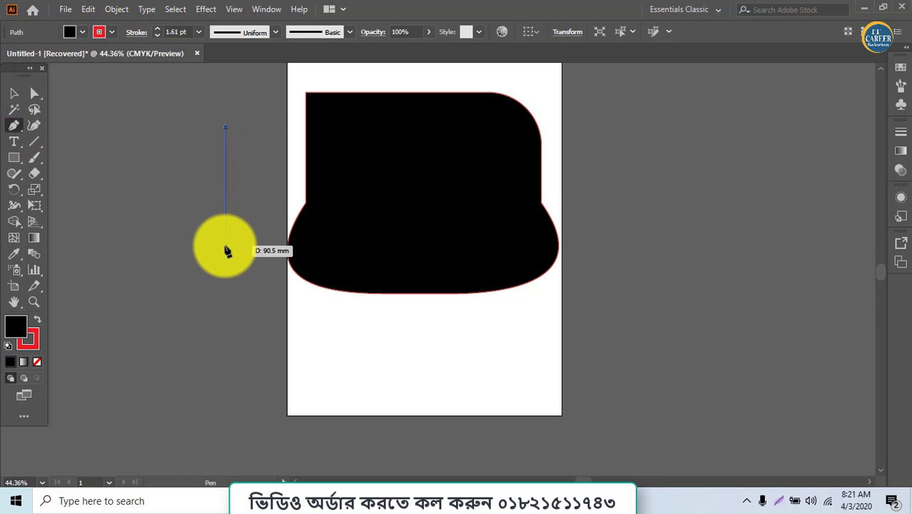
drag(225, 246, 295, 326)
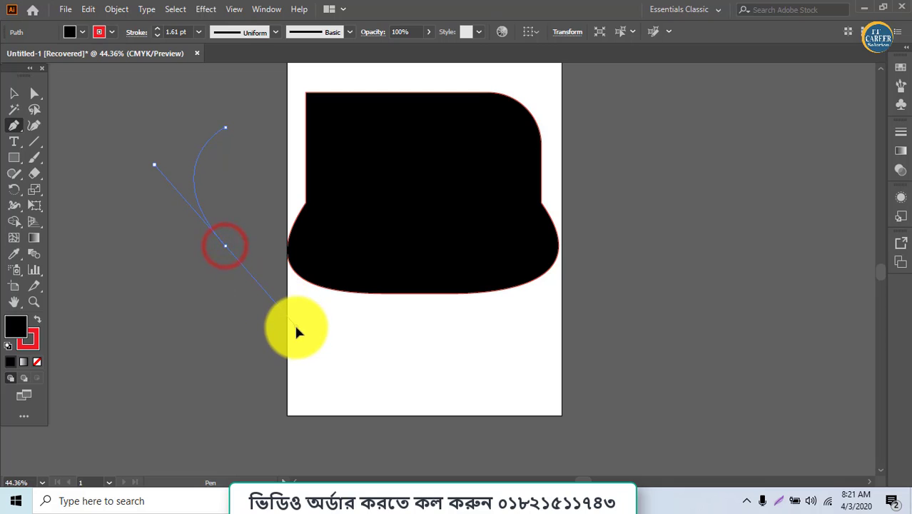
click(226, 246)
click(226, 127)
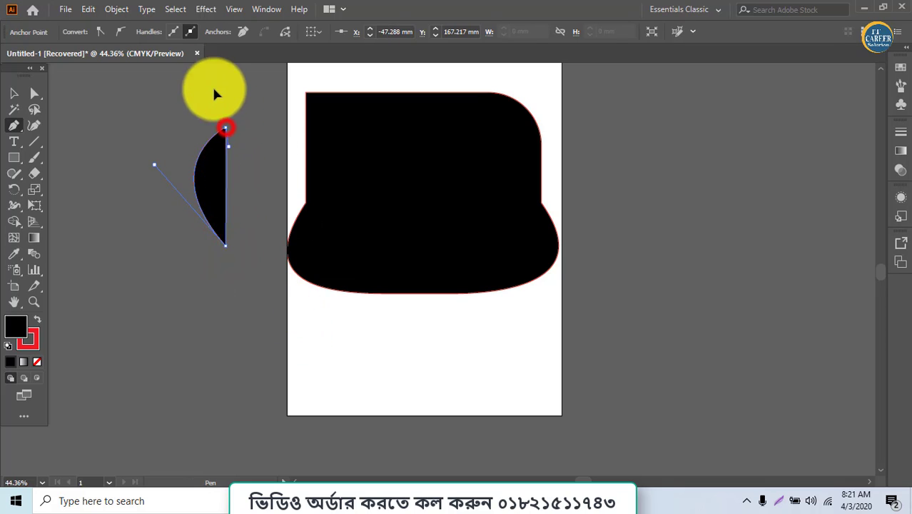
scroll(160, 101, up, 5)
scroll(160, 101, up, 1)
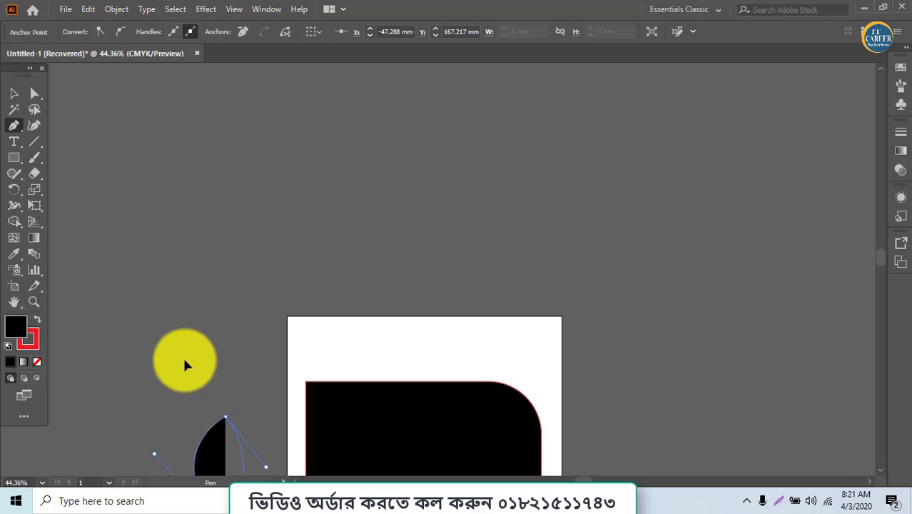
scroll(191, 378, down, 4)
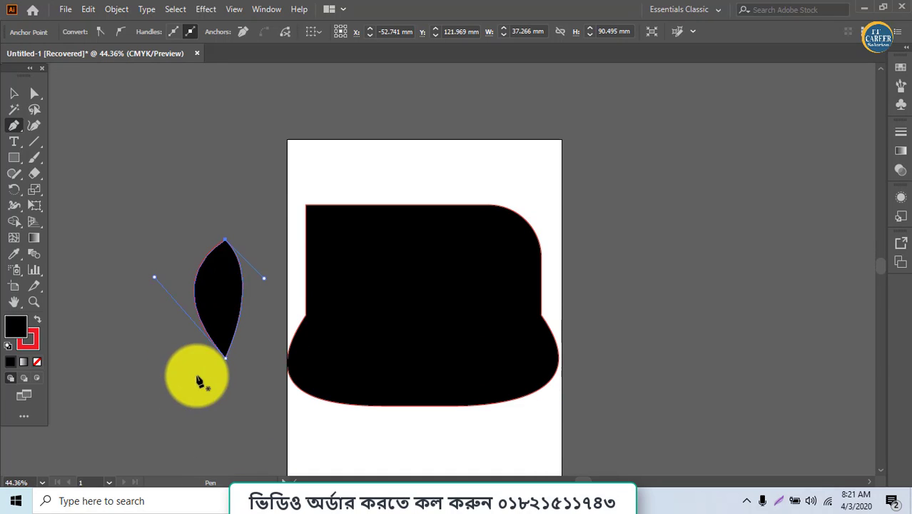
Draw a closed half-leaf shape about 12 by 53 mm above the leaf with the Pen tool.
click(251, 135)
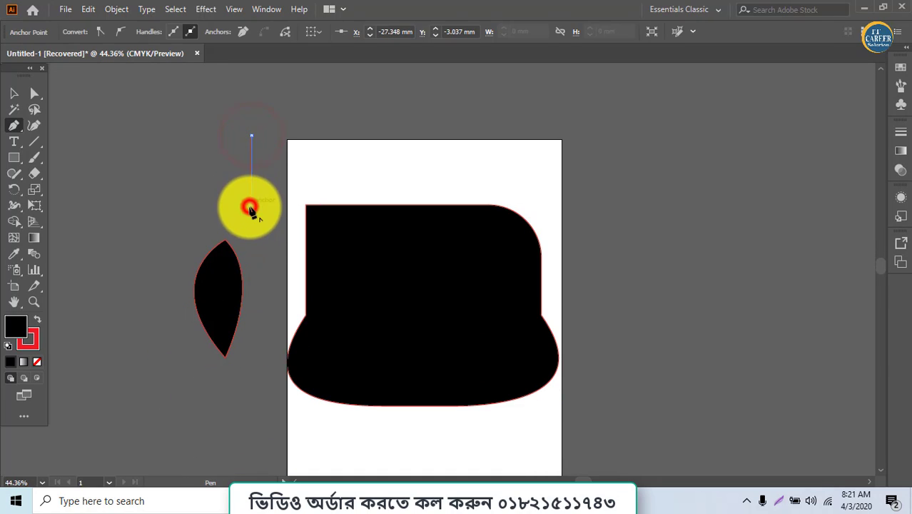
drag(250, 208, 288, 108)
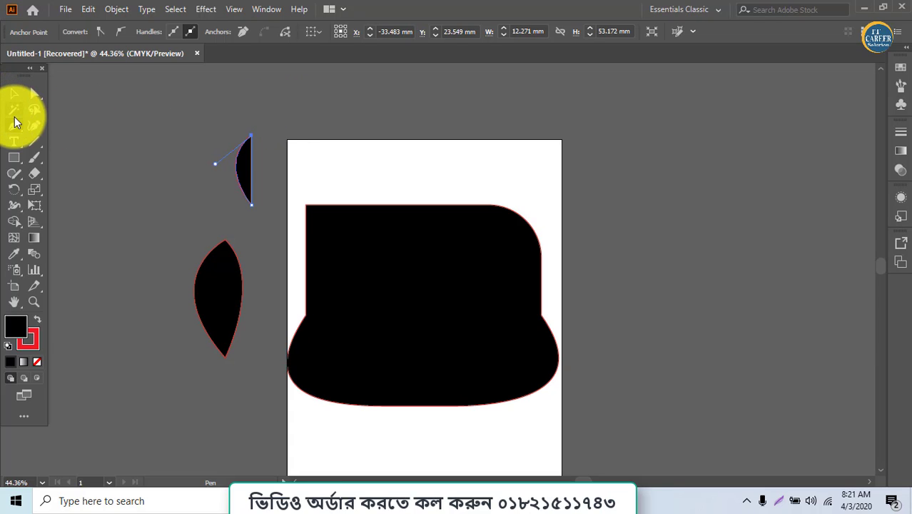
Add the text "qwertyuiop" on the canvas left of the half-leaf with the Type tool and select it.
click(19, 141)
drag(18, 141, 67, 143)
click(107, 147)
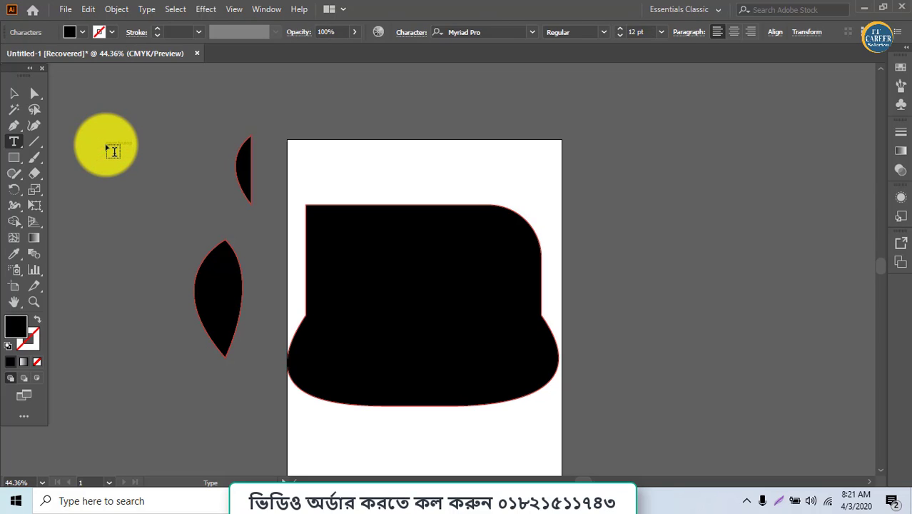
Set the selected text's font to Bahnschrift and its size to 36 pt.
key(ctrl+t)
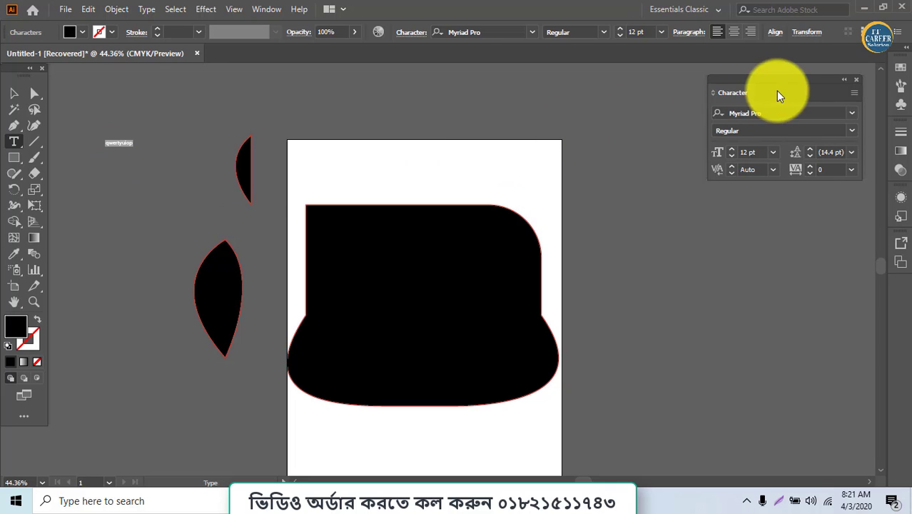
click(852, 113)
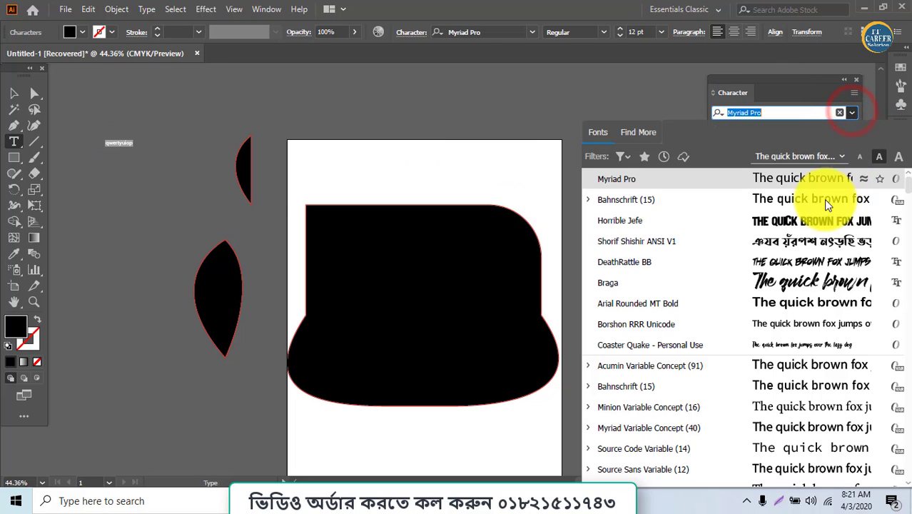
click(825, 210)
click(773, 155)
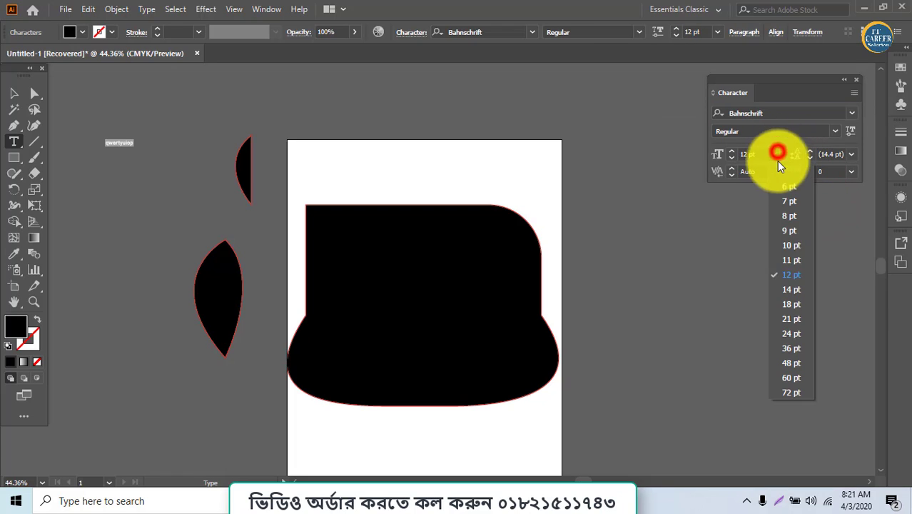
click(777, 347)
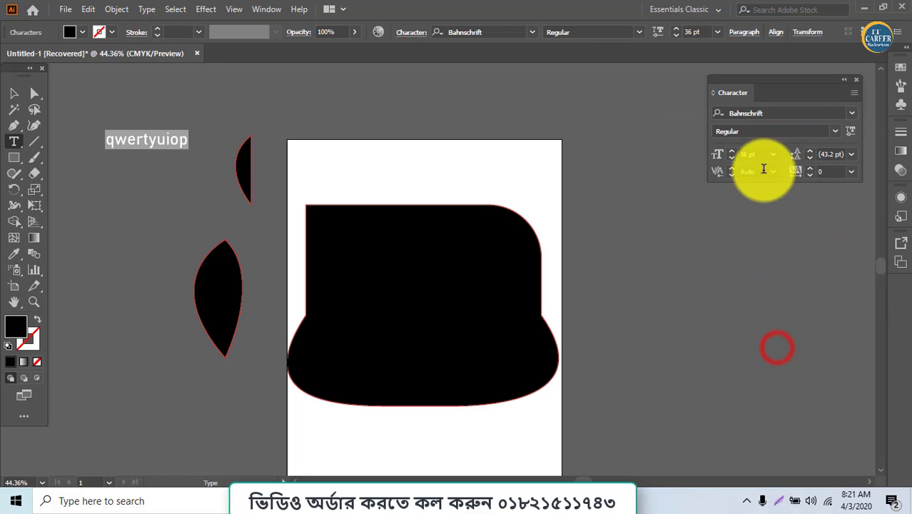
Set the tracking of the selected text to 100.
click(811, 169)
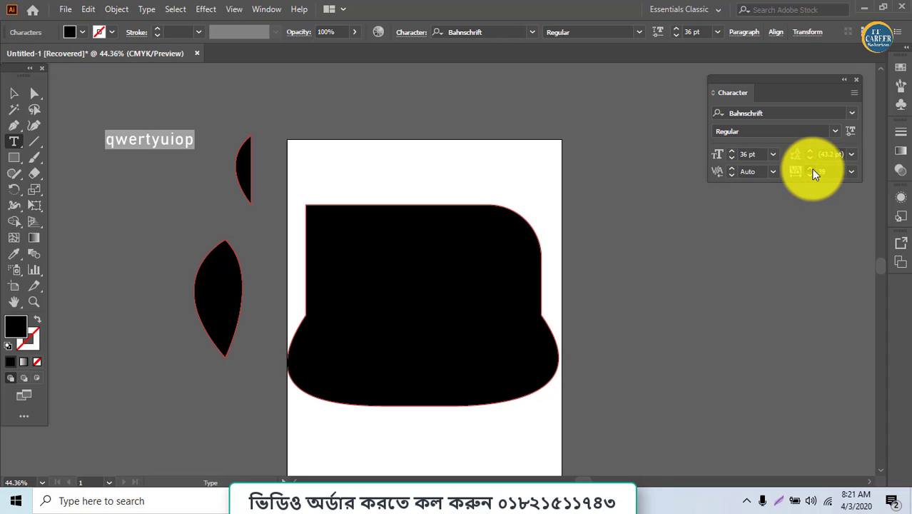
click(851, 175)
click(859, 370)
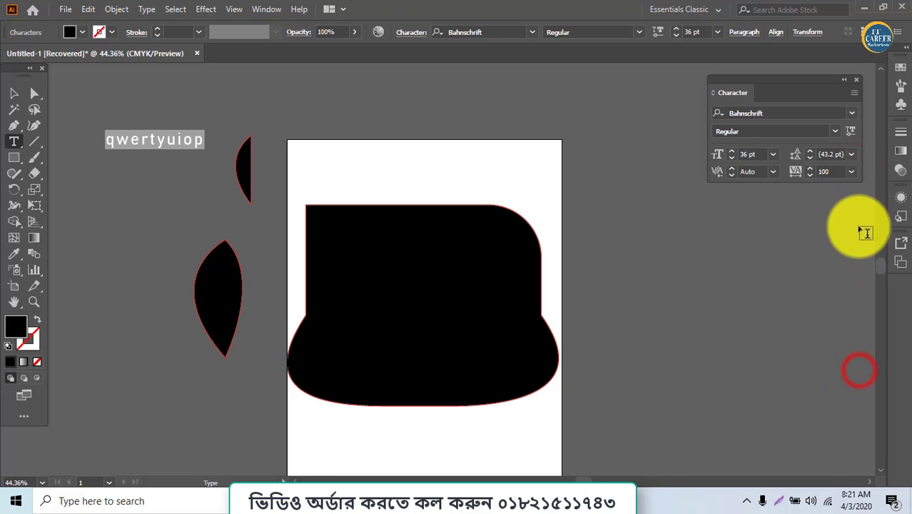
Break the text into two lines, "qwert" and "yuiop", and select both lines.
click(851, 154)
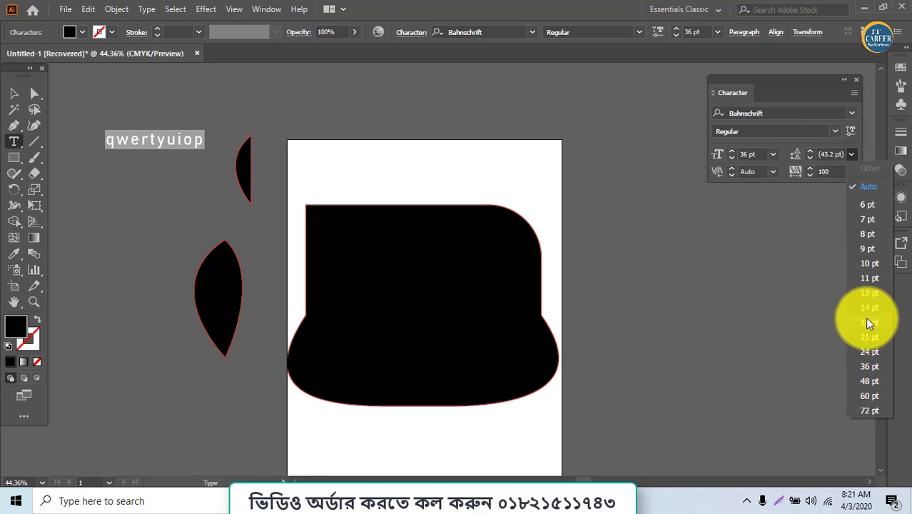
click(156, 138)
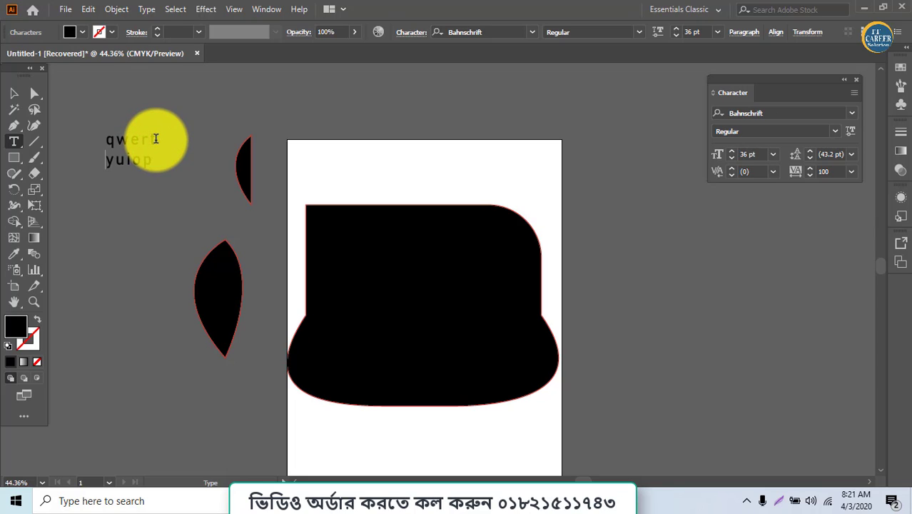
key(ctrl+a)
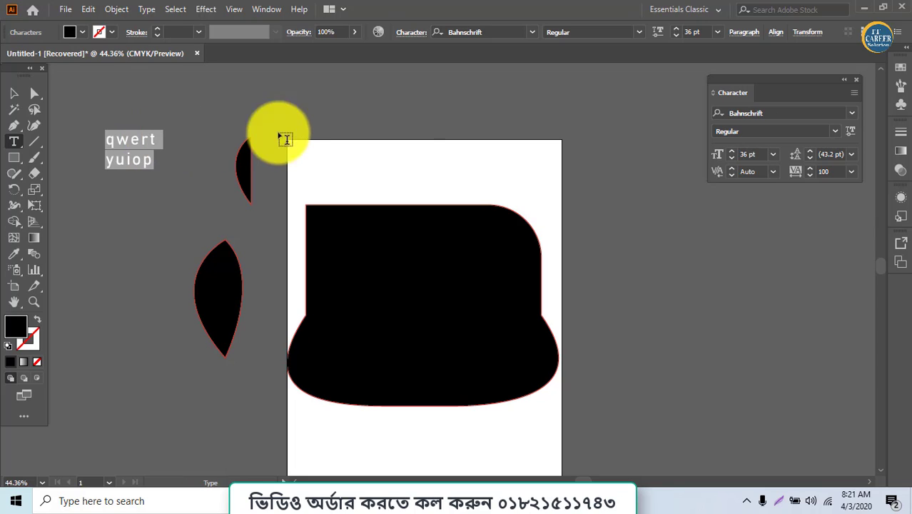
Try a leading of 36 pt on the two selected text lines, and set it to 60 pt.
click(851, 154)
click(869, 365)
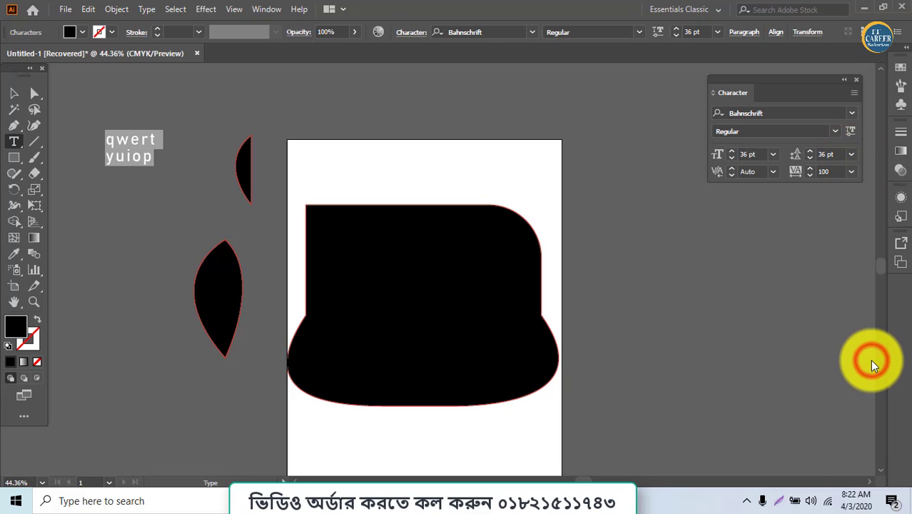
click(851, 155)
click(873, 394)
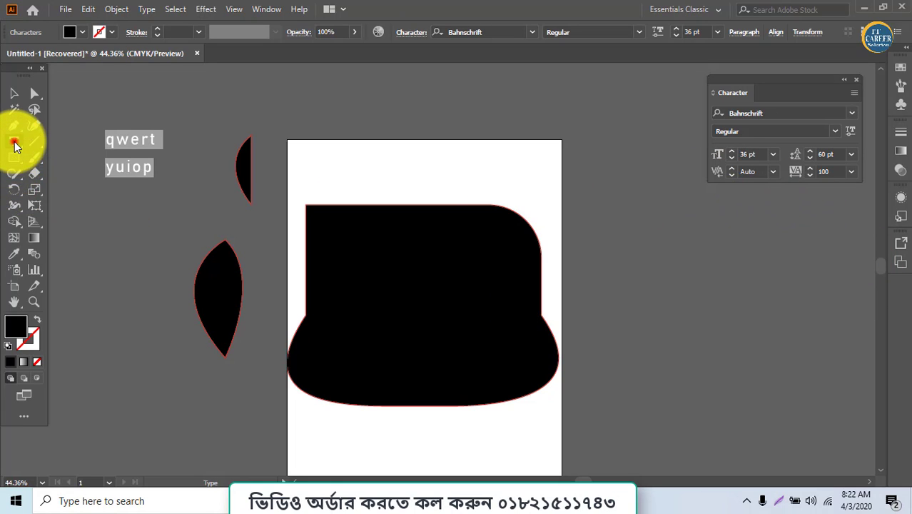
Draw a rectangle across the artboard's upper edge and turn it into a placeholder-text frame with the Area Type tool.
drag(16, 144, 46, 156)
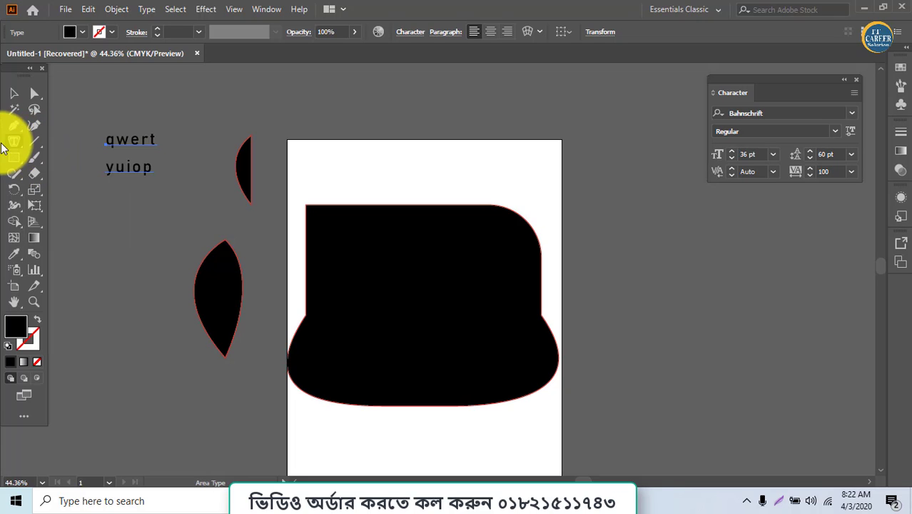
click(14, 157)
drag(338, 92, 387, 115)
click(15, 141)
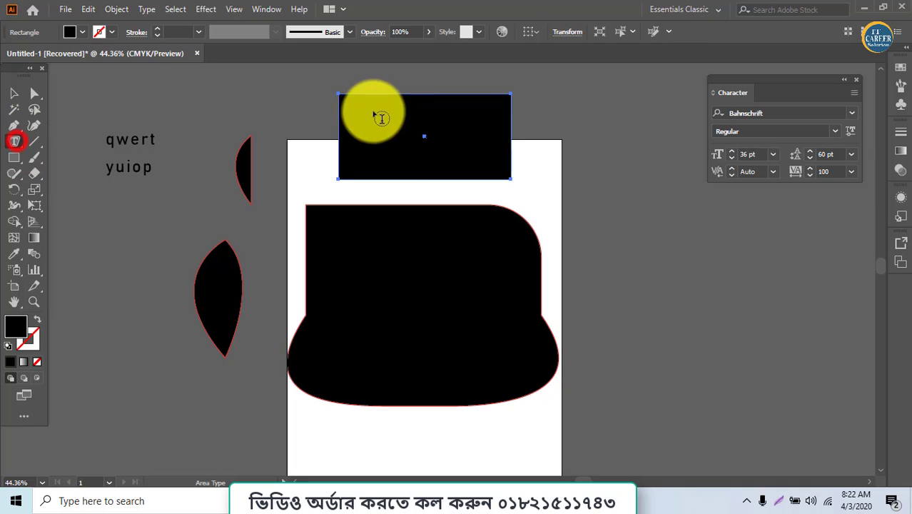
click(340, 97)
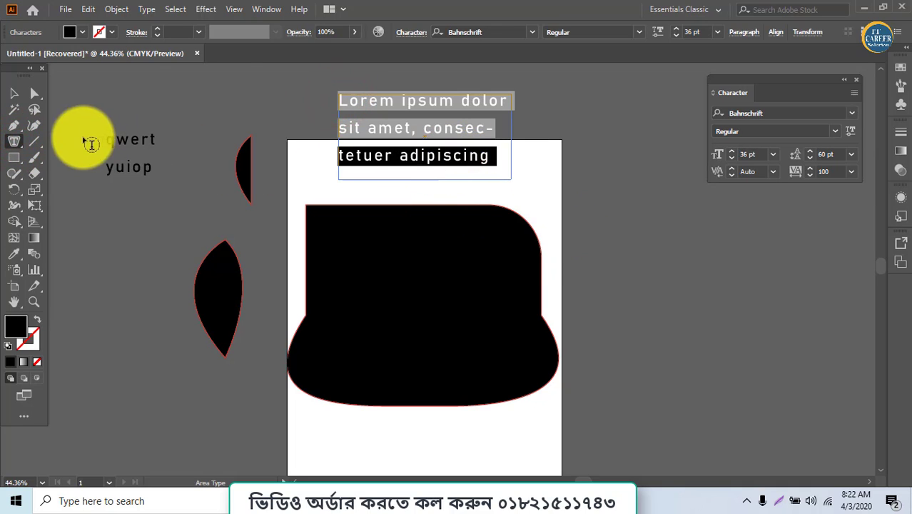
Draw a slanted line left of the leaf with the Line Segment tool and set its stroke to 11 pt.
click(27, 143)
click(66, 144)
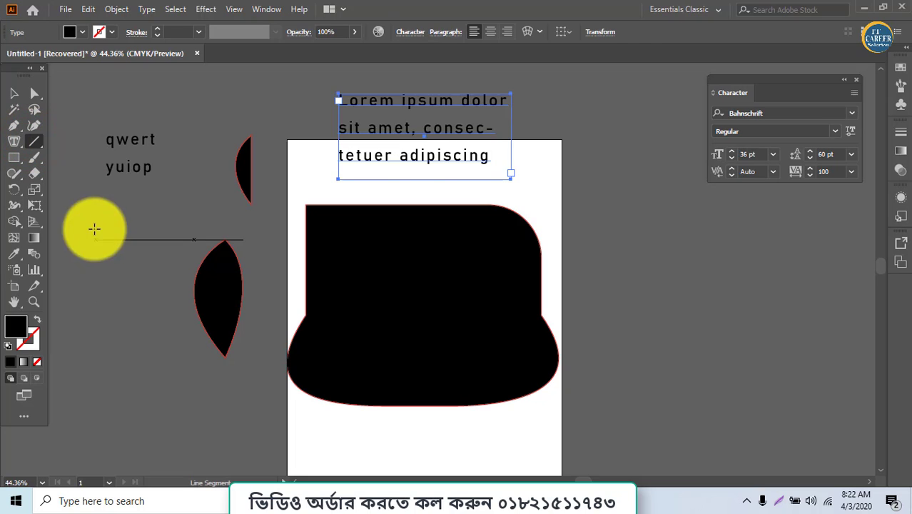
drag(95, 228, 138, 415)
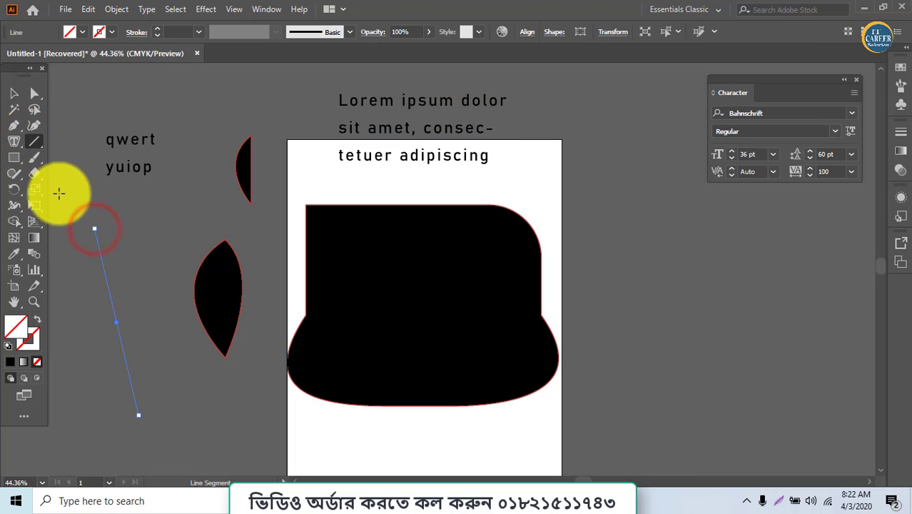
click(157, 32)
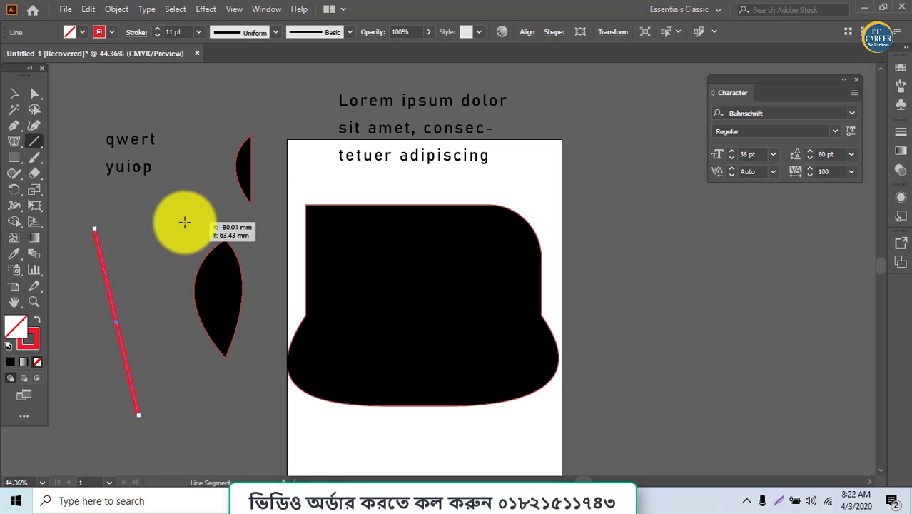
Draw a vertical line and a short, roughly horizontal line crossing it between the slanted line and the leaf.
mouse_move(170, 189)
mouse_down()
mouse_move(179, 279)
mouse_move(177, 350)
mouse_move(170, 332)
mouse_move(170, 349)
mouse_up()
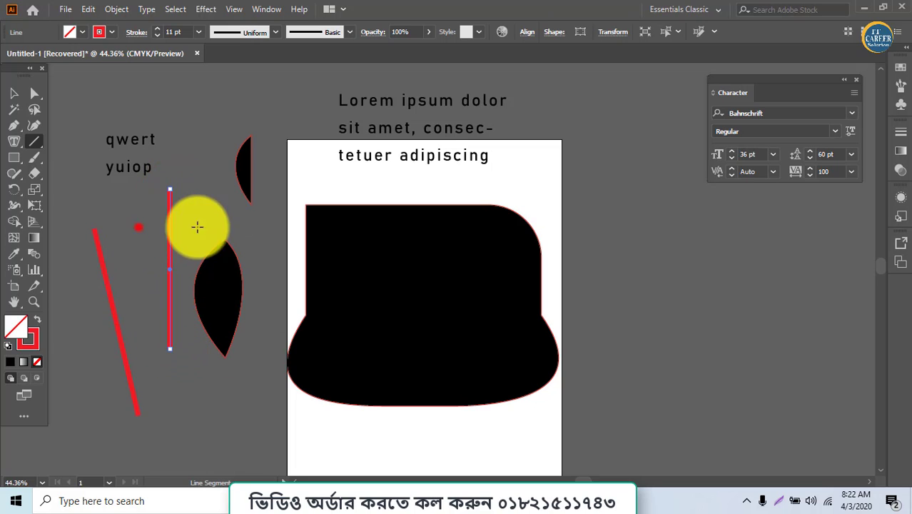
drag(136, 226, 222, 225)
Draw a rounded rectangle on the canvas to the right of the artboard.
click(17, 157)
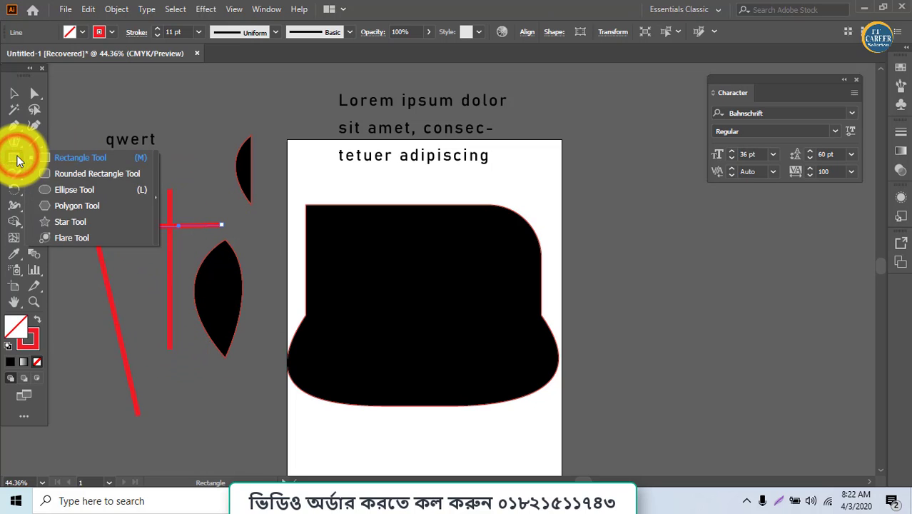
click(47, 175)
mouse_move(585, 214)
mouse_down()
mouse_move(783, 336)
mouse_move(783, 346)
mouse_up()
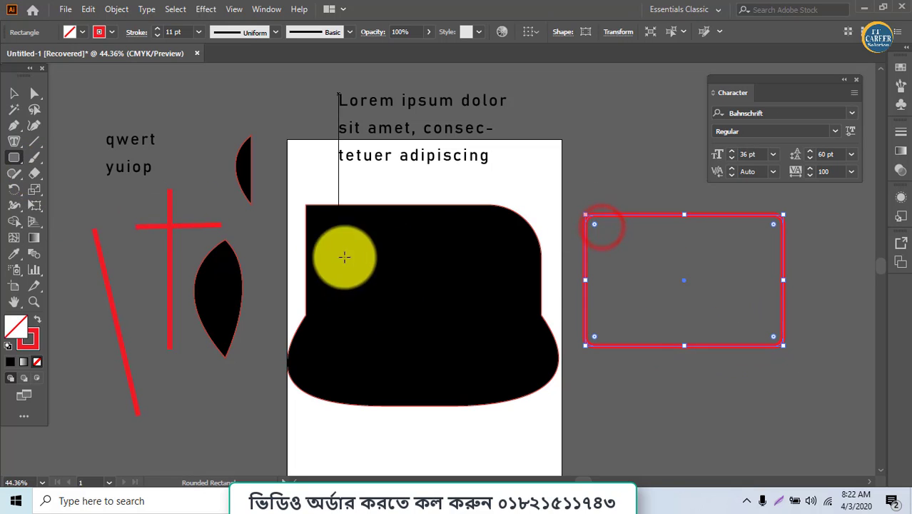
Draw a large circle above the "qwert yuiop" text with the Ellipse tool.
click(15, 158)
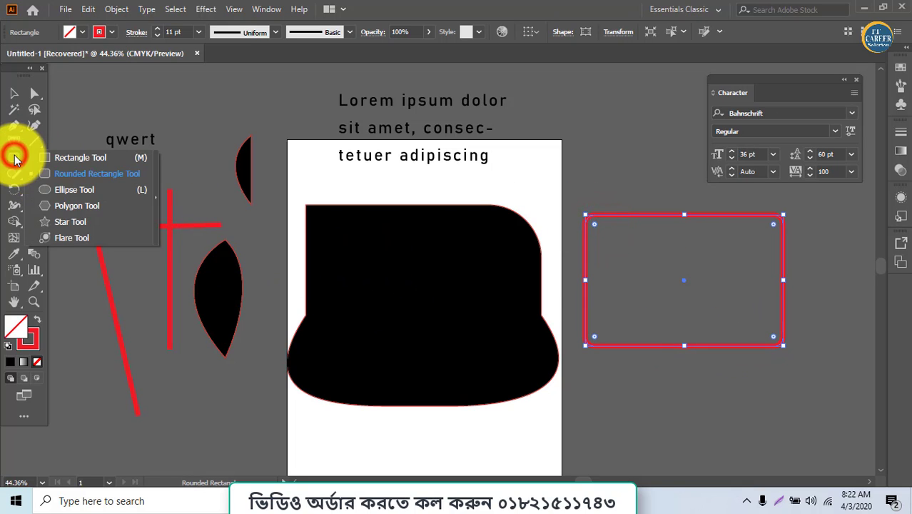
click(84, 189)
scroll(240, 197, up, 4)
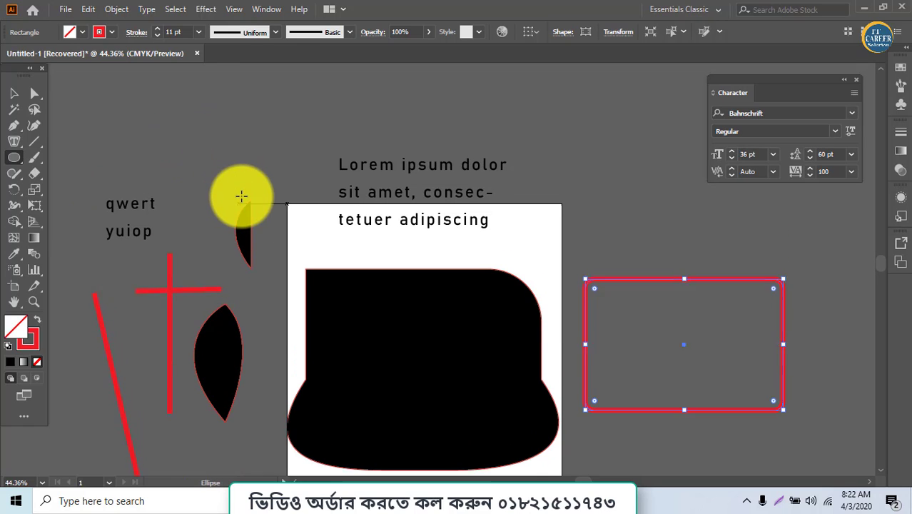
drag(205, 127, 286, 196)
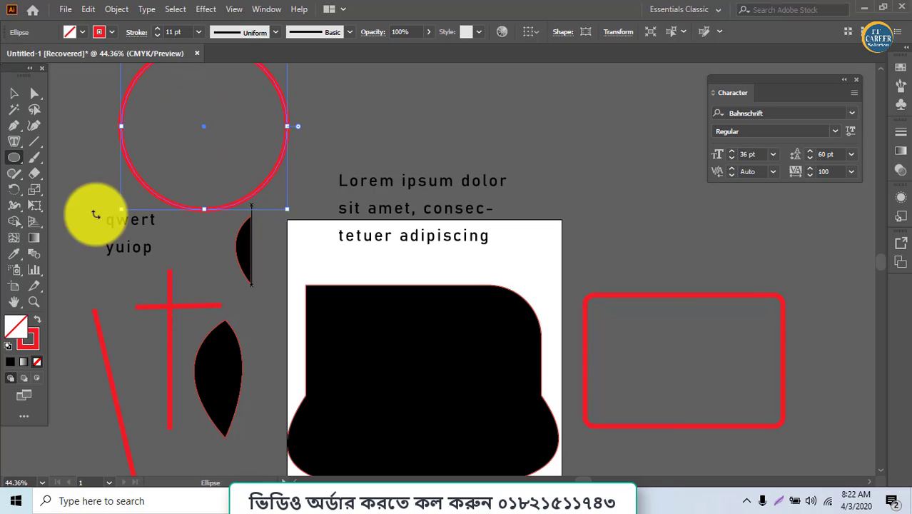
Draw a hexagon above the placeholder text and a pentagon about 70 by 69 mm beside it with the Polygon tool.
click(17, 158)
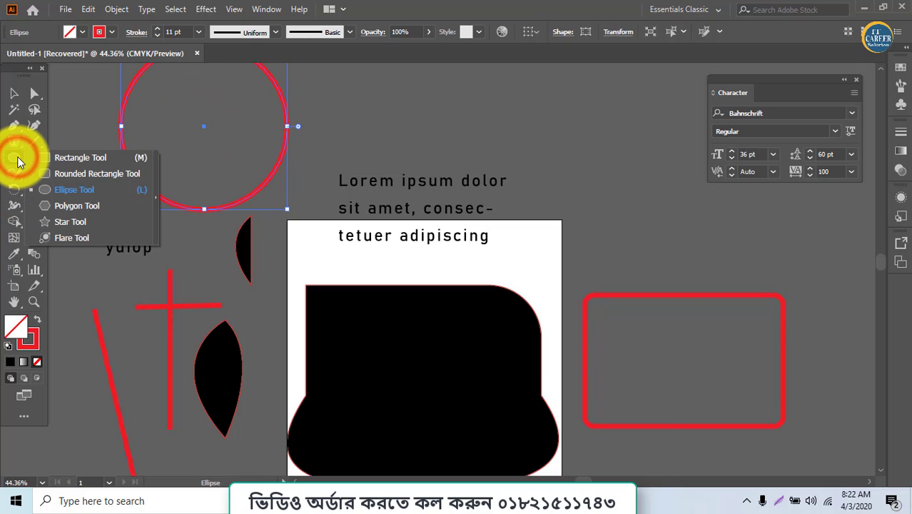
click(76, 205)
drag(417, 127, 448, 160)
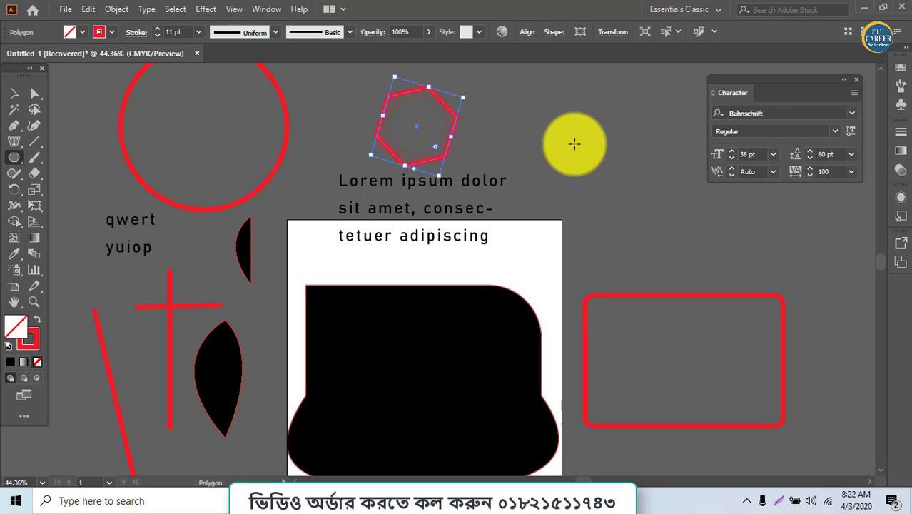
drag(565, 134, 598, 170)
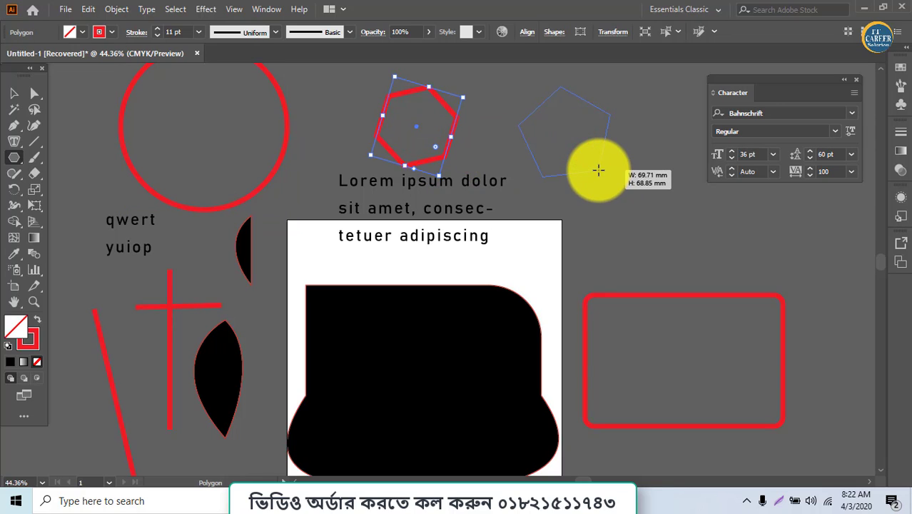
drag(598, 170, 594, 171)
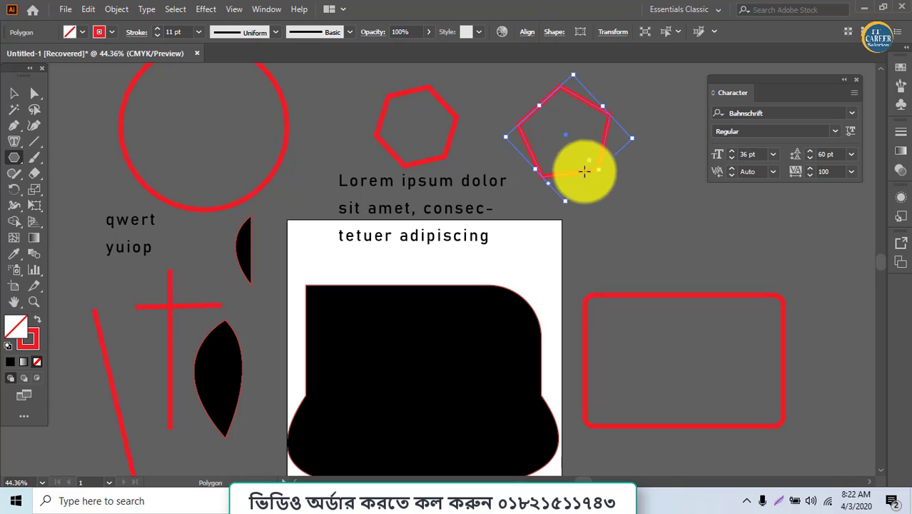
Draw a seven-pointed star above the rounded rectangle with the Star tool.
click(12, 163)
click(76, 218)
drag(659, 215, 701, 258)
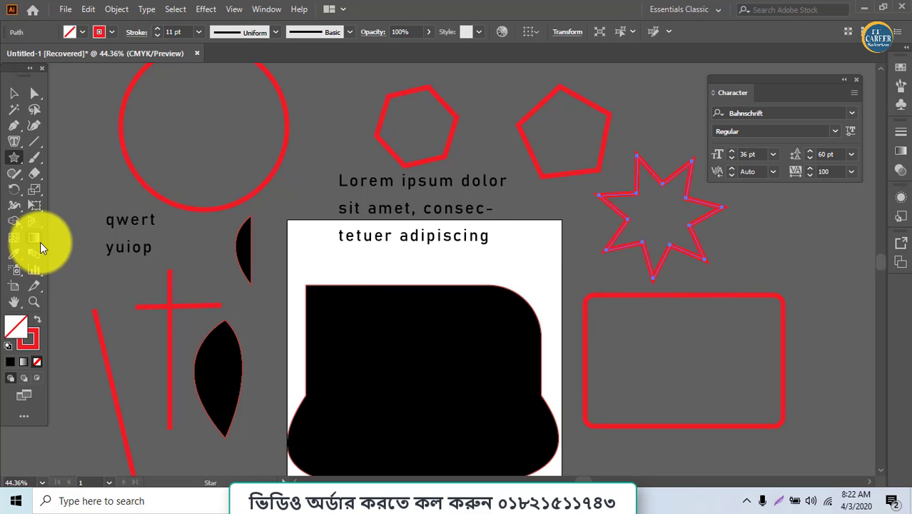
Paint a freeform outline between the circle and hexagon and two short strokes beside the placeholder text with the Paintbrush tool.
click(10, 163)
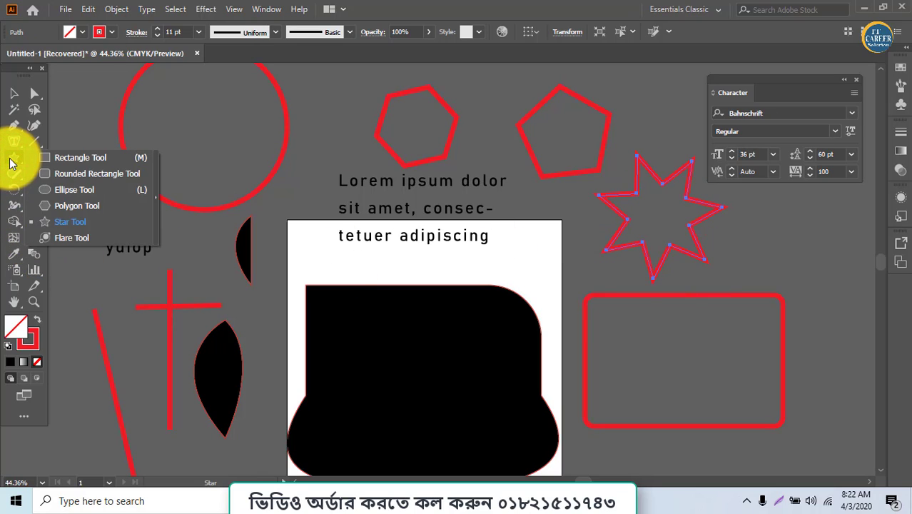
click(14, 157)
click(37, 163)
click(101, 157)
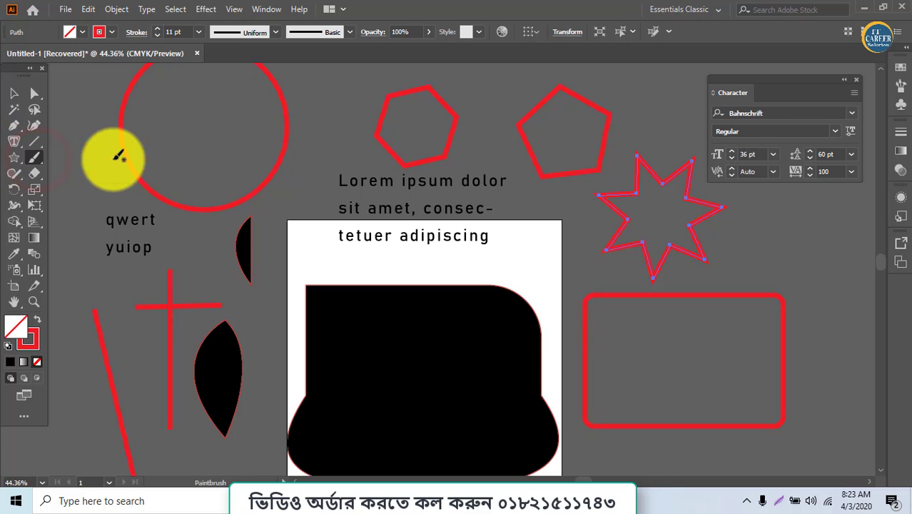
mouse_move(306, 150)
mouse_down()
mouse_move(363, 88)
mouse_move(371, 134)
mouse_move(354, 156)
mouse_move(305, 146)
mouse_up()
mouse_move(296, 195)
mouse_down()
mouse_move(285, 283)
mouse_move(311, 205)
mouse_move(316, 254)
mouse_up()
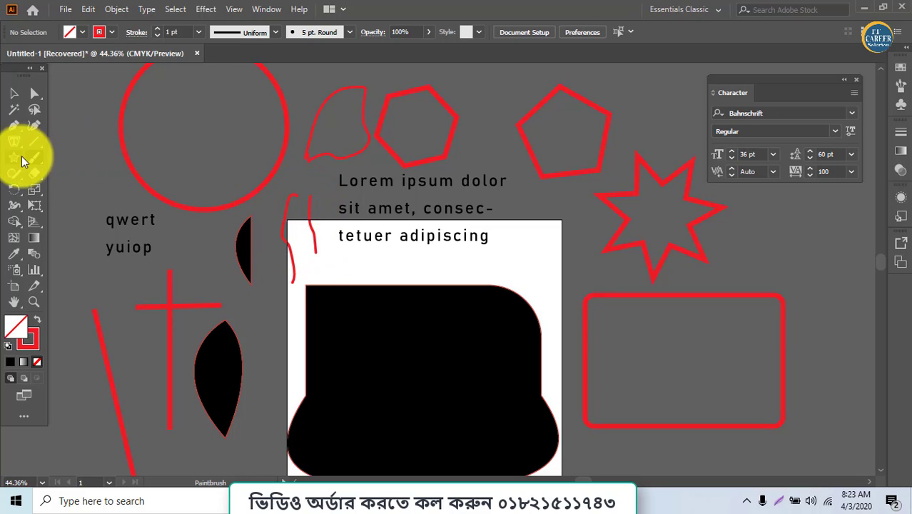
Select the short brush stroke nearest the placeholder text and even out its curve with the Smooth tool.
click(19, 177)
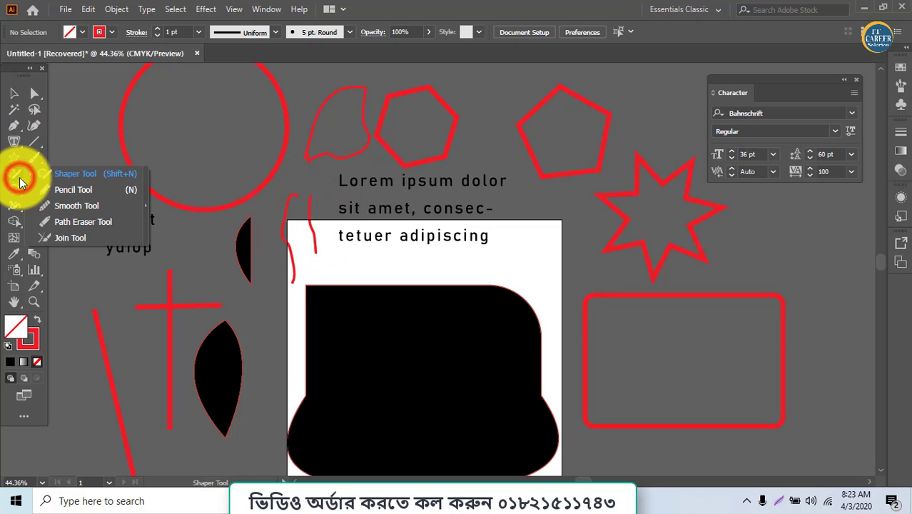
click(62, 206)
click(14, 92)
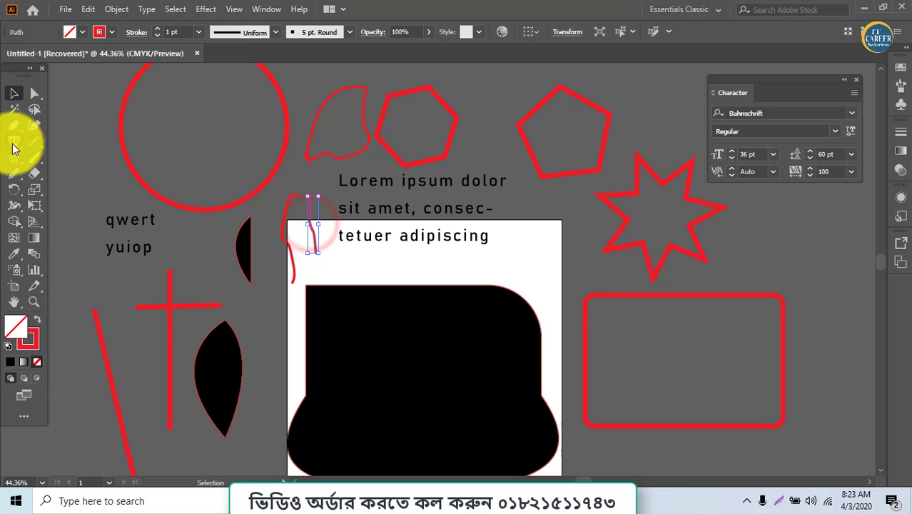
click(17, 174)
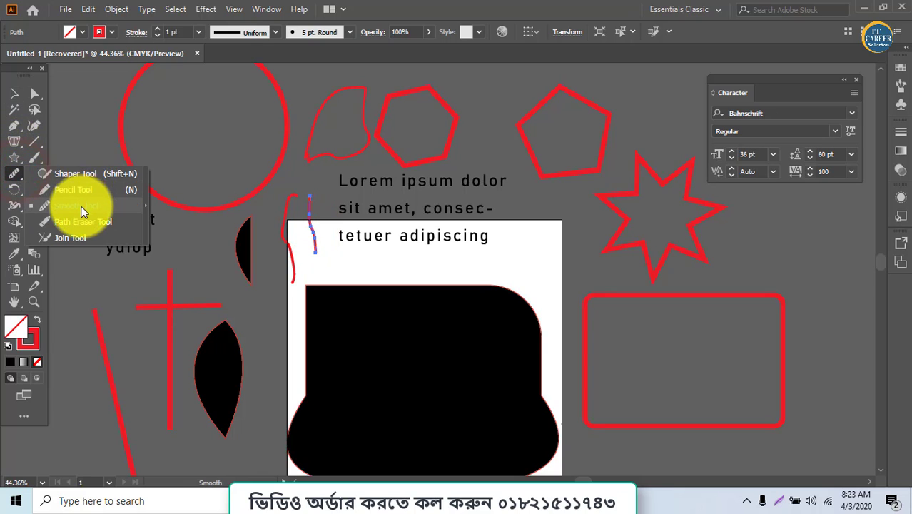
click(84, 210)
mouse_move(309, 224)
mouse_down()
mouse_move(316, 249)
mouse_move(306, 203)
mouse_move(312, 250)
mouse_move(314, 205)
mouse_move(313, 252)
mouse_up()
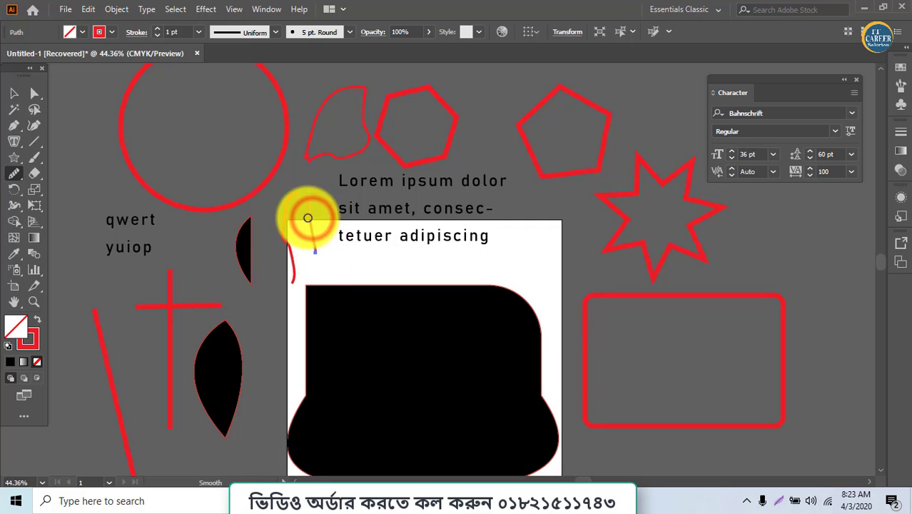
drag(306, 214, 314, 246)
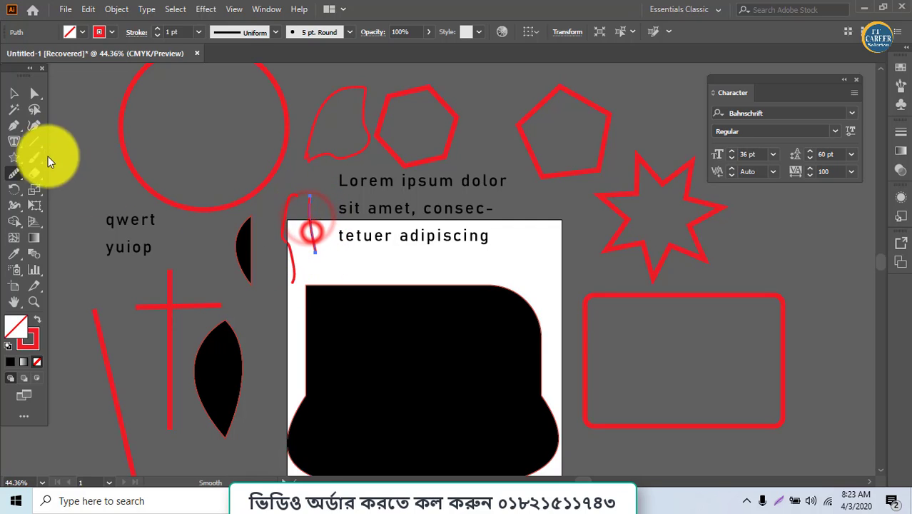
Draw a wavy freehand path left of the "qwert yuiop" text with the Pencil tool.
click(14, 169)
click(71, 189)
mouse_move(79, 135)
mouse_down()
mouse_move(99, 214)
mouse_move(76, 240)
mouse_up()
Erase parts of the wavy pencil path with the Path Eraser tool.
click(14, 174)
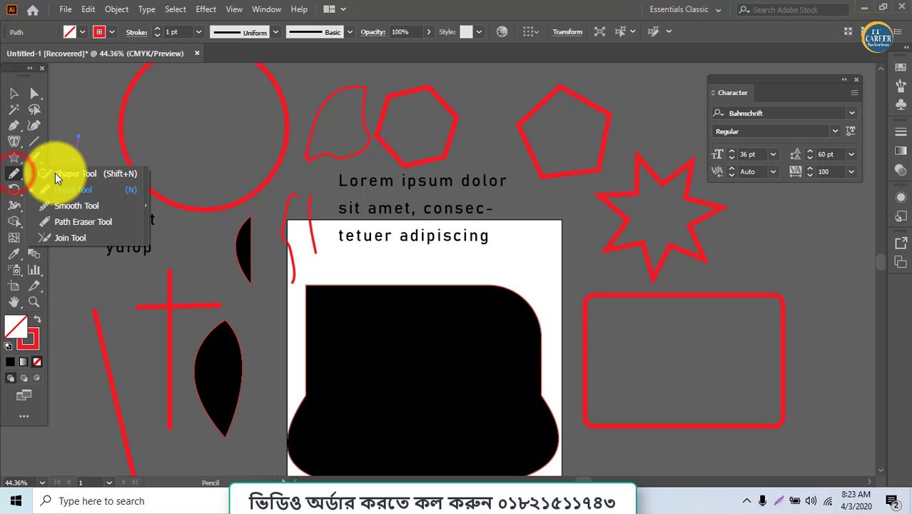
click(59, 221)
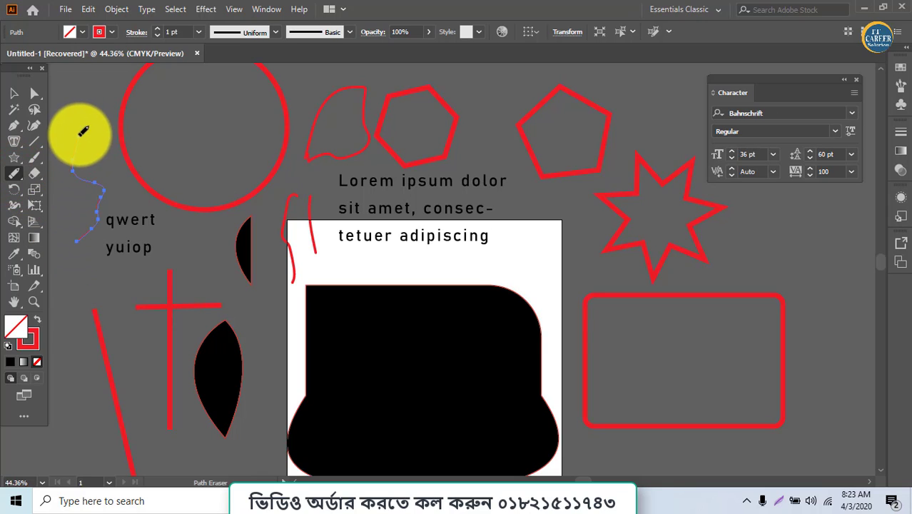
mouse_move(77, 142)
mouse_down()
mouse_move(65, 177)
mouse_move(69, 142)
mouse_move(69, 155)
mouse_move(70, 141)
mouse_move(74, 152)
mouse_move(81, 140)
mouse_move(79, 194)
mouse_move(90, 173)
mouse_move(103, 234)
mouse_move(106, 177)
mouse_move(104, 232)
mouse_move(103, 198)
mouse_move(92, 234)
mouse_move(60, 202)
mouse_up()
Cut the large circle's outline at its lower edge and at its leftmost anchor with the Scissors tool.
click(14, 173)
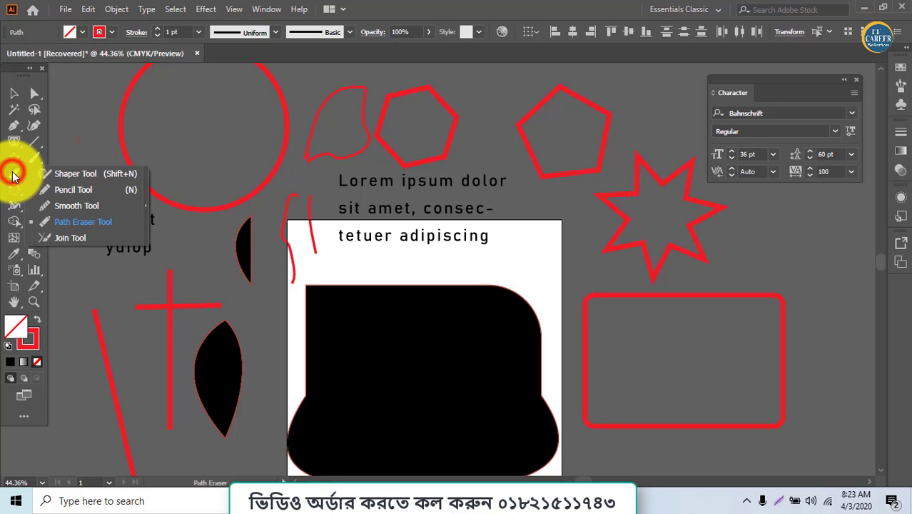
click(23, 174)
click(29, 173)
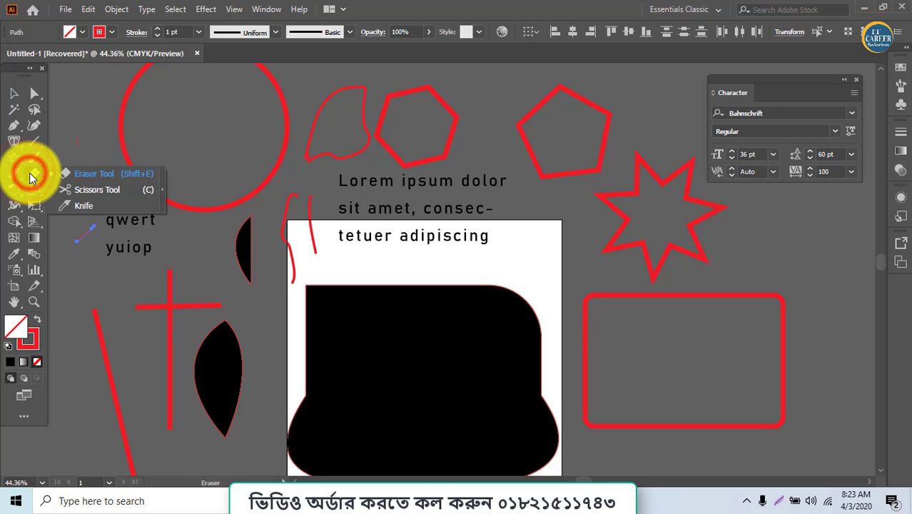
click(75, 188)
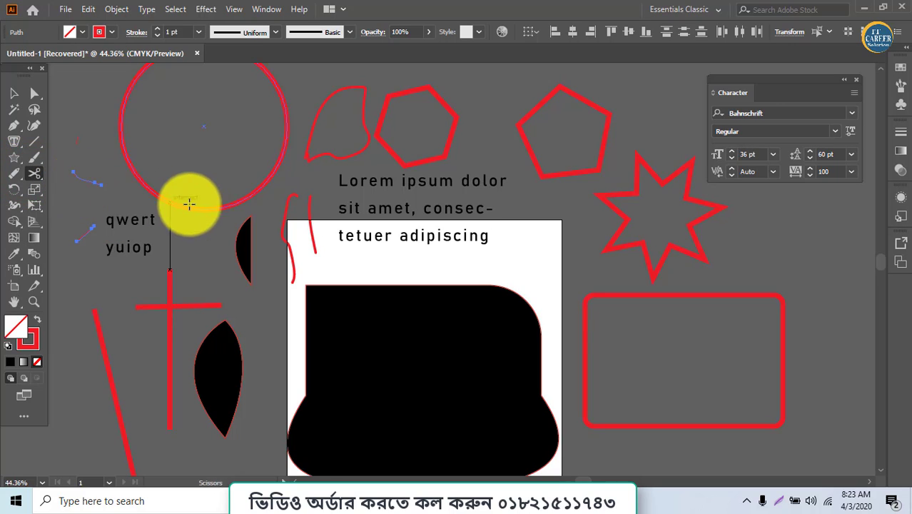
click(196, 210)
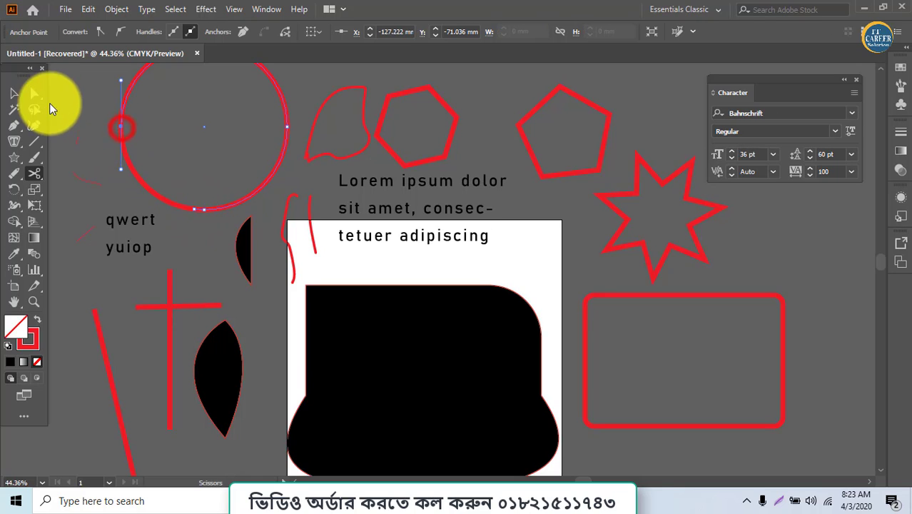
Delete the cut-off lower-left arc of the large circle.
click(12, 93)
click(116, 207)
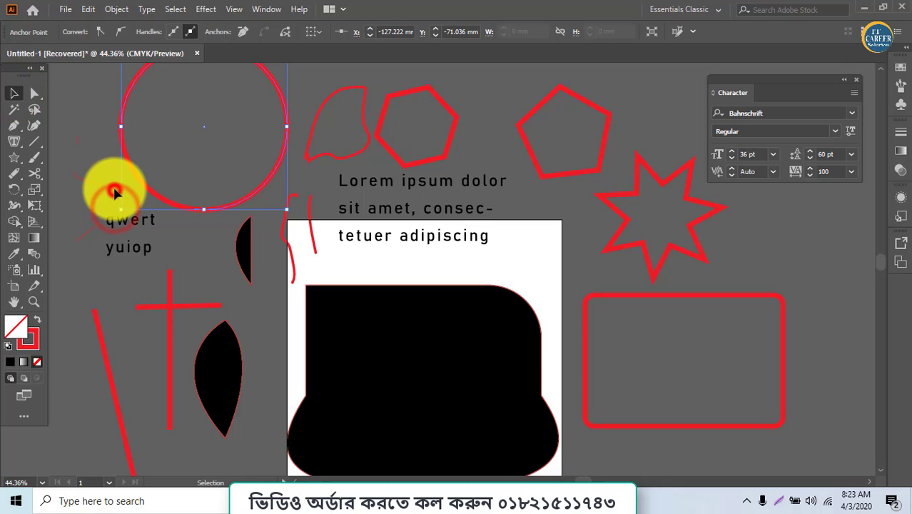
click(140, 179)
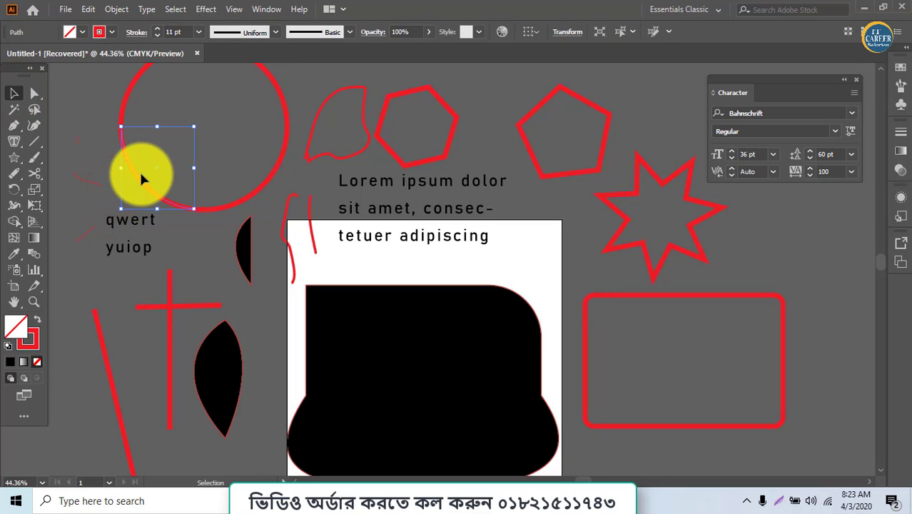
key(Delete)
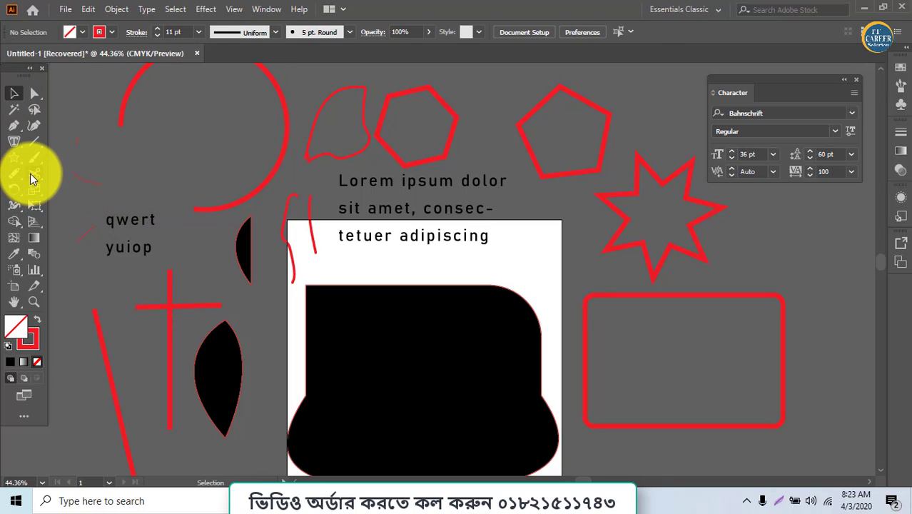
Slice the large black shape on the artboard with several crossing freehand cuts using the Knife tool.
drag(30, 174, 83, 202)
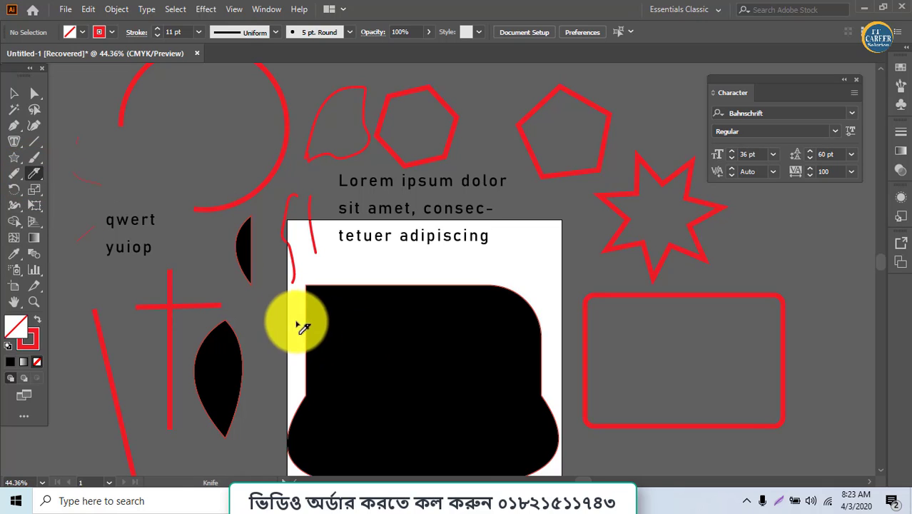
mouse_move(302, 327)
mouse_down()
mouse_move(444, 372)
mouse_move(450, 445)
mouse_up()
drag(384, 283, 346, 441)
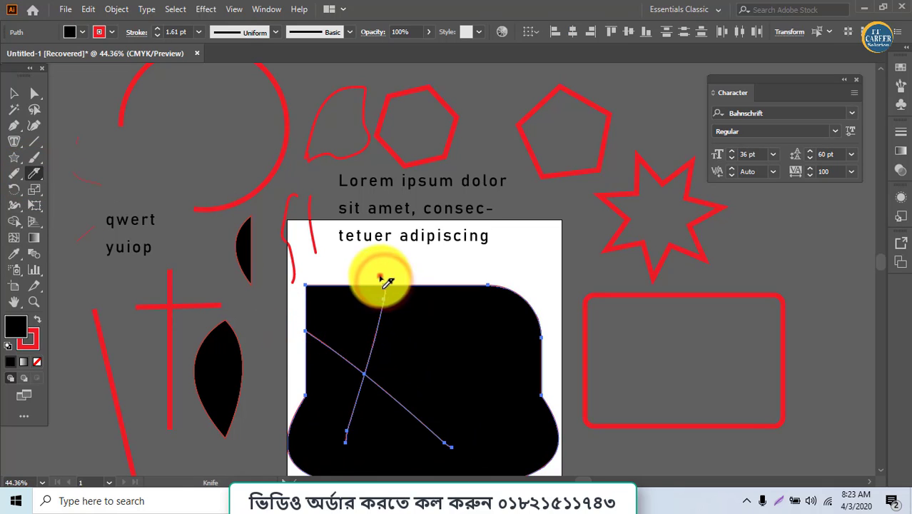
mouse_move(382, 279)
mouse_down()
mouse_move(336, 326)
mouse_move(300, 391)
mouse_move(322, 428)
mouse_up()
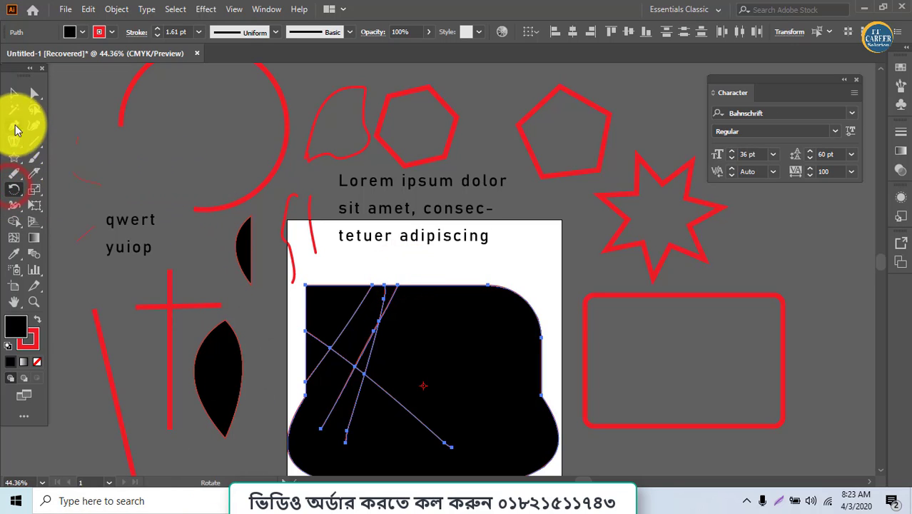
Make a mirrored copy of the small black half-leaf with the Reflect tool, using the vertical axis.
click(14, 93)
click(243, 255)
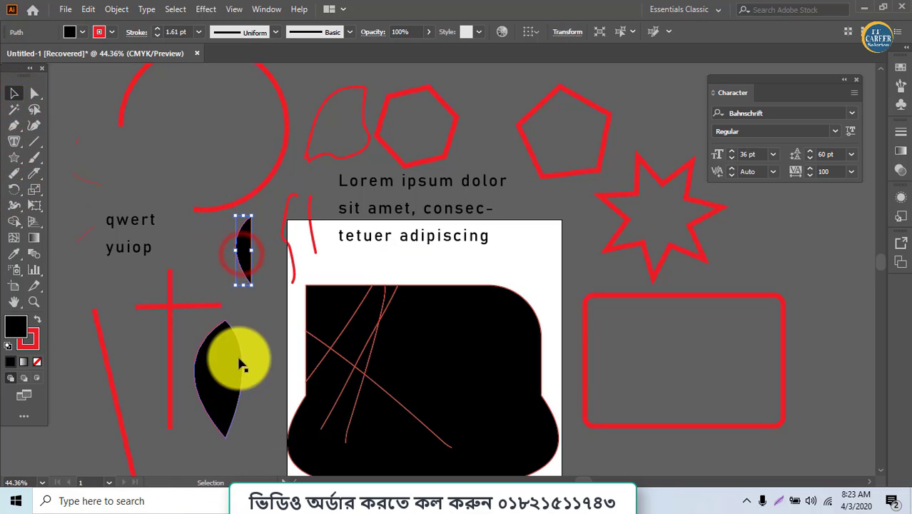
click(18, 191)
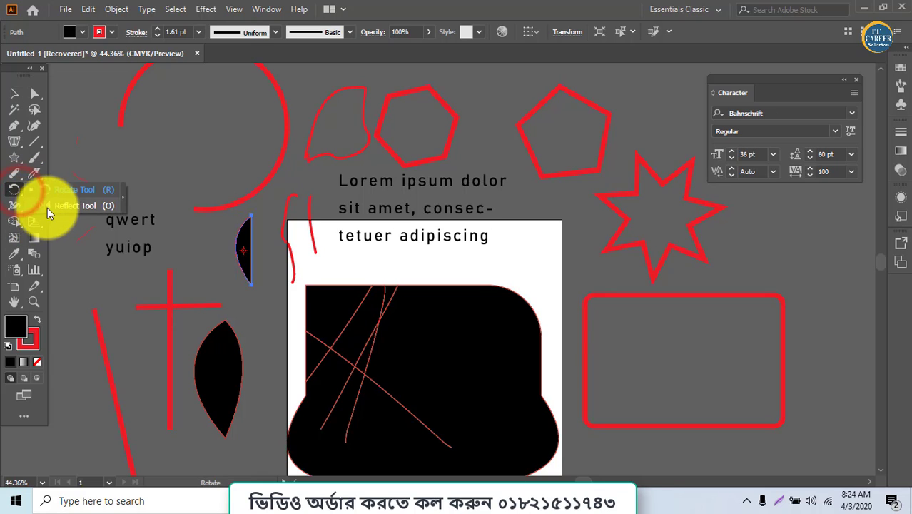
click(48, 207)
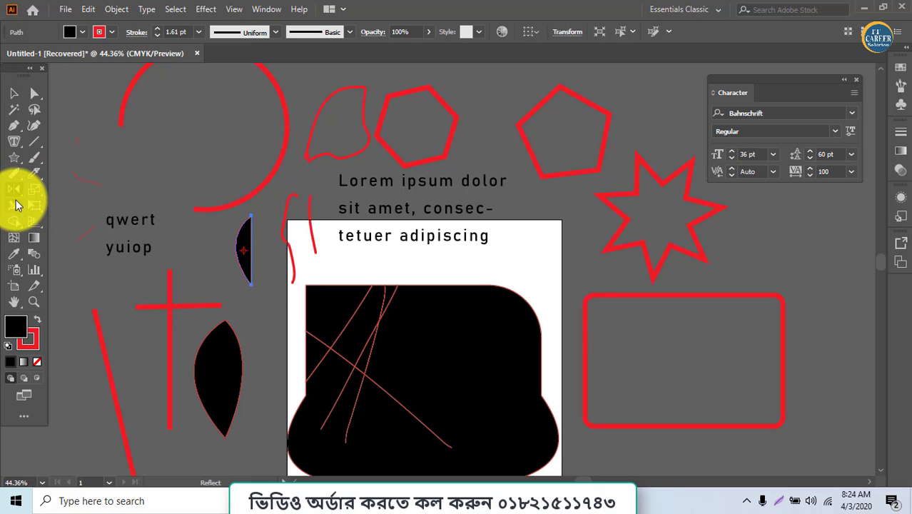
double_click(13, 192)
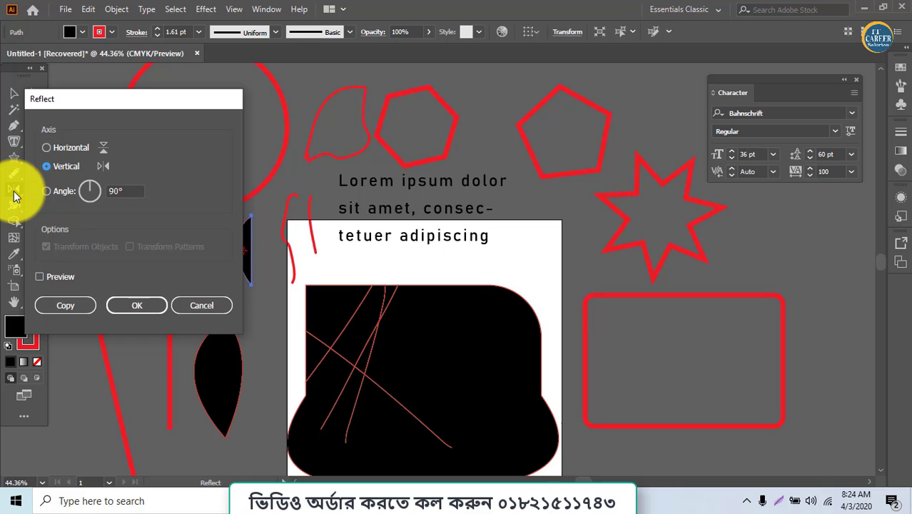
click(53, 278)
drag(131, 102, 481, 111)
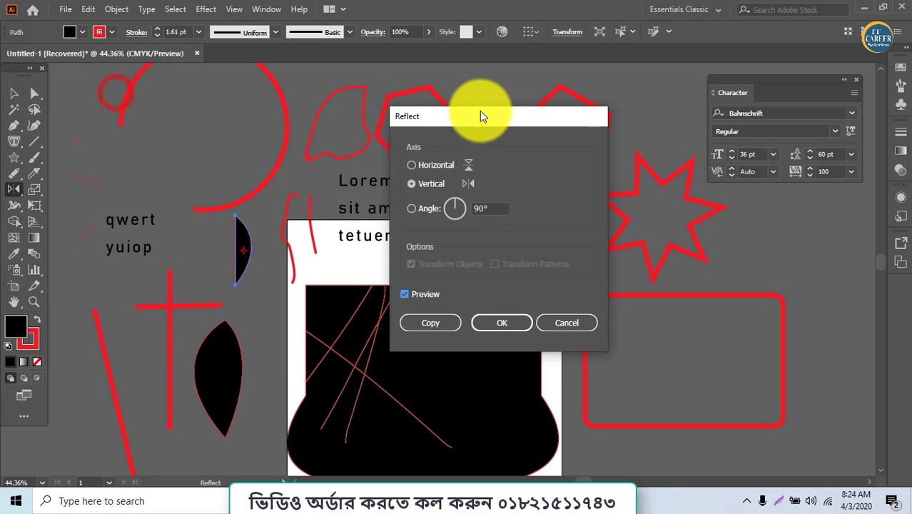
click(421, 295)
click(426, 324)
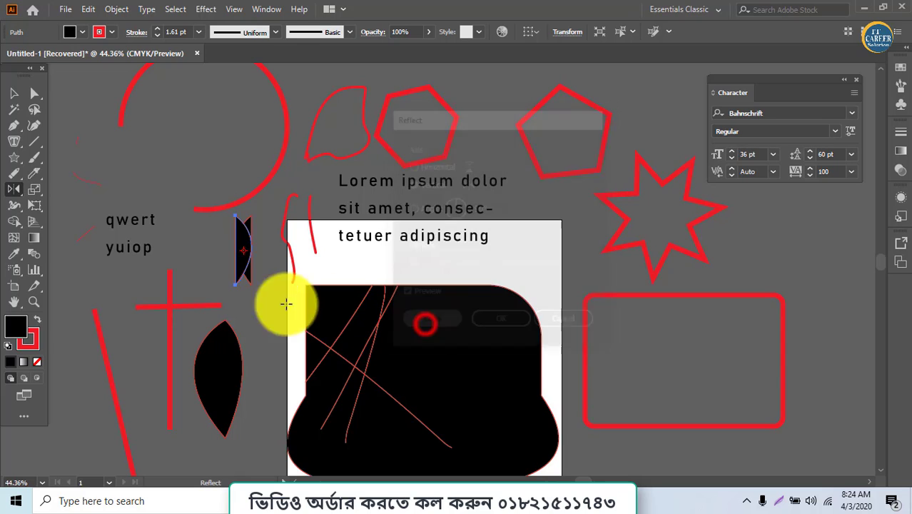
Place the mirrored half against the original's straight edge and merge both halves into one leaf with the Shape Builder tool.
click(13, 94)
click(208, 269)
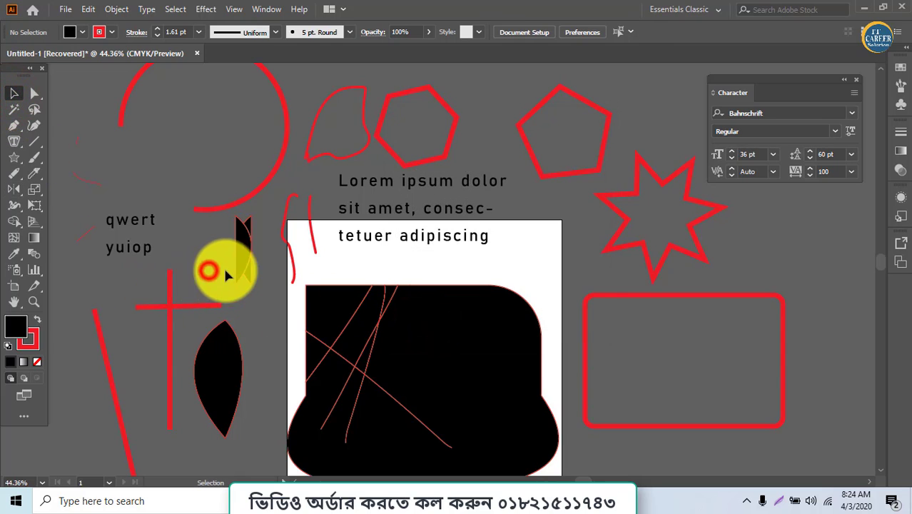
drag(245, 255, 222, 233)
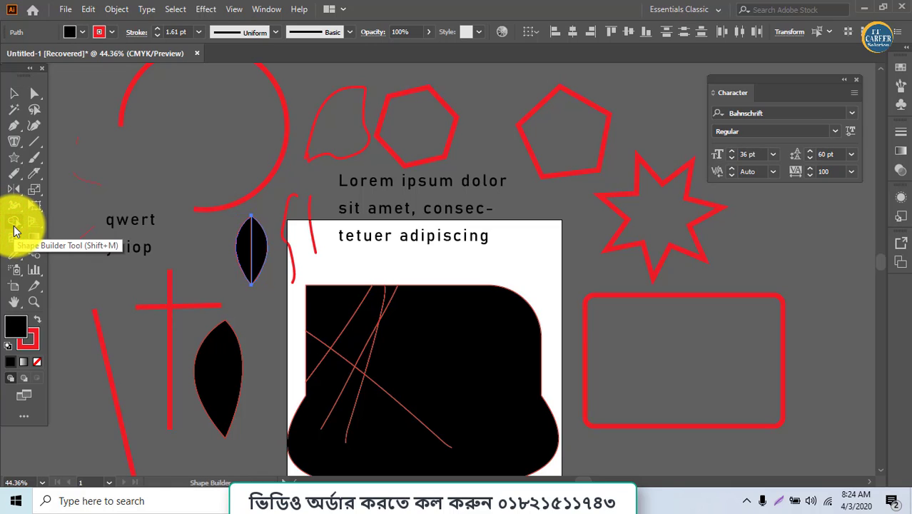
click(245, 244)
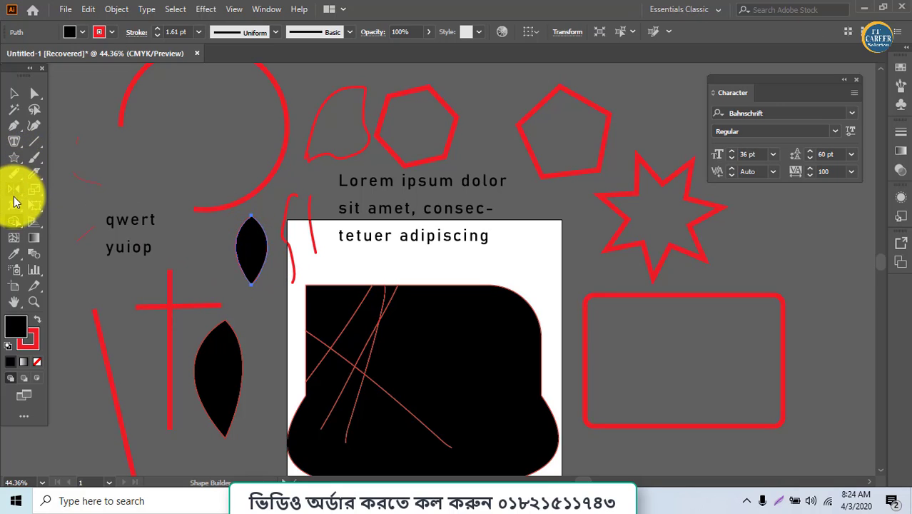
Rotate a copy of the small leaf slightly counterclockwise about a pivot point just below the leaf.
drag(16, 189, 71, 184)
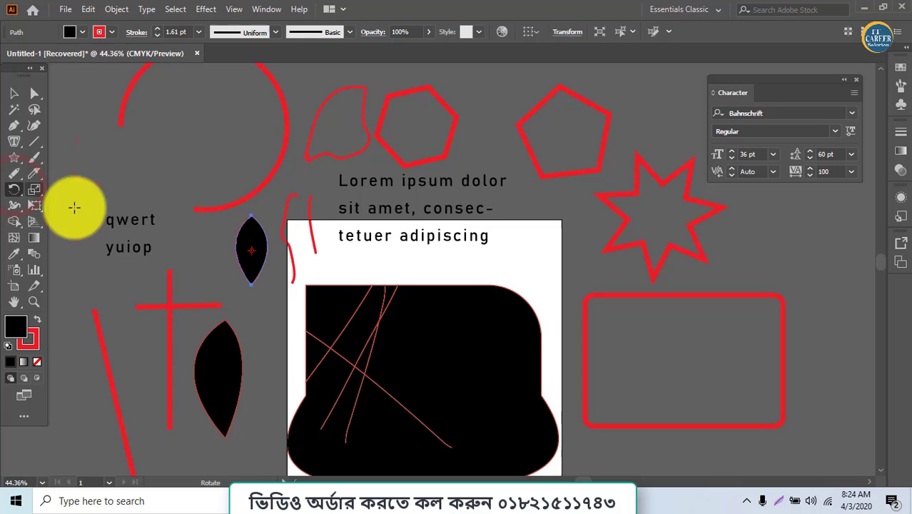
click(252, 309)
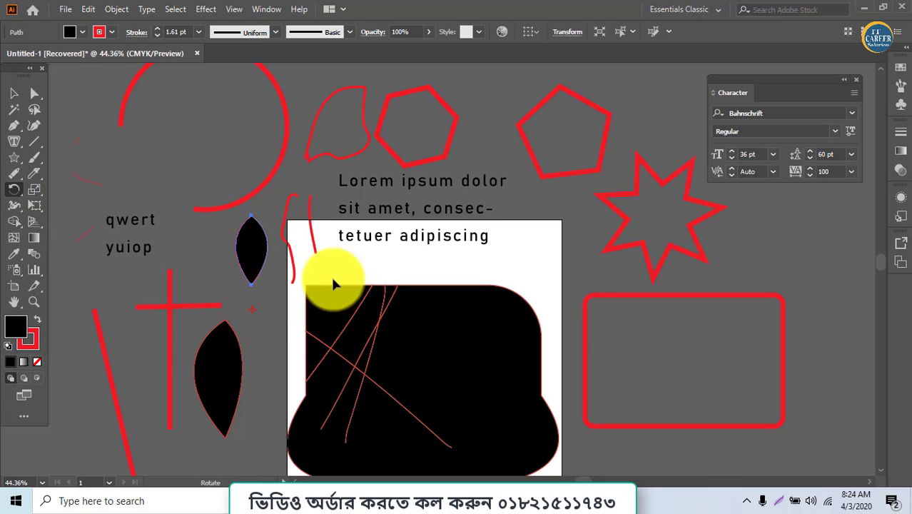
drag(246, 257, 236, 264)
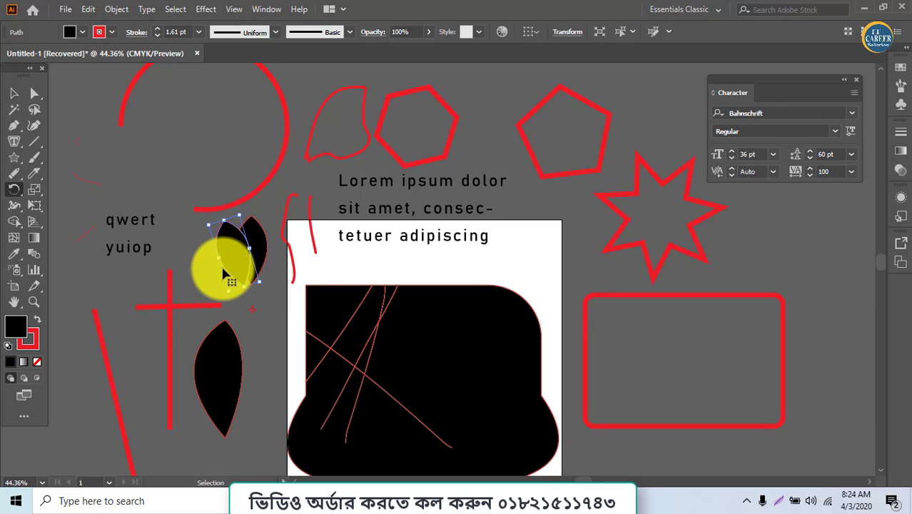
Repeat the rotated leaf copy around the pivot until the petals form a full flower ring, and deselect it.
key(ctrl+d)
key(ctrl+d)
key(ctrl+d)
key(ctrl+d)
key(ctrl+d)
key(ctrl+d)
key(ctrl+d)
key(ctrl+d)
key(ctrl+d)
key(ctrl+d)
key(ctrl+d)
key(ctrl+d)
key(ctrl+d)
key(ctrl+d)
key(ctrl+d)
key(ctrl+d)
key(ctrl+d)
key(ctrl+d)
key(ctrl+d)
key(ctrl+d)
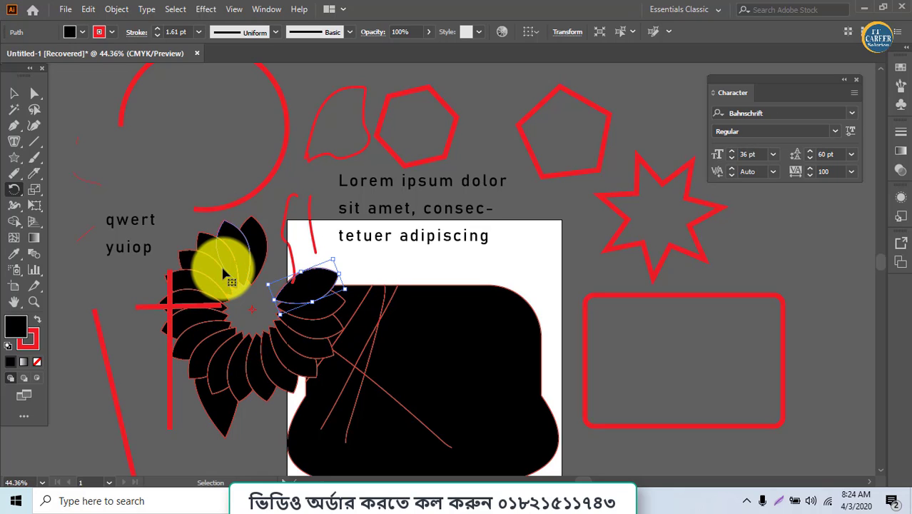
key(ctrl+d)
key(ctrl+d)
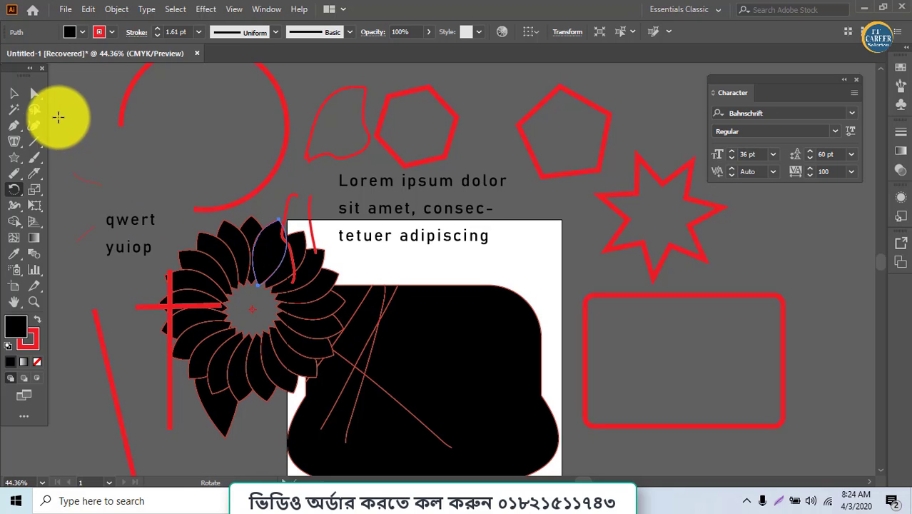
click(16, 96)
click(122, 159)
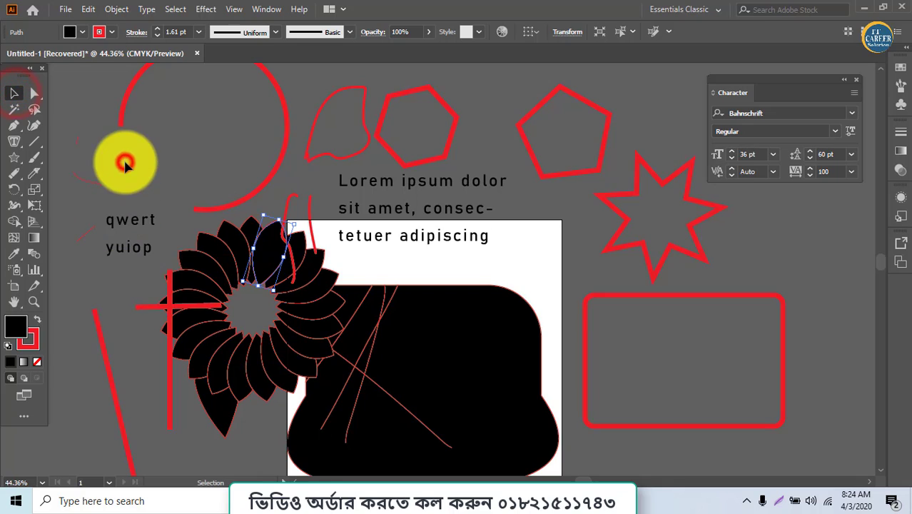
Resize the red rounded rectangle with the Scale tool so that it is narrower and slightly taller.
click(35, 191)
click(81, 189)
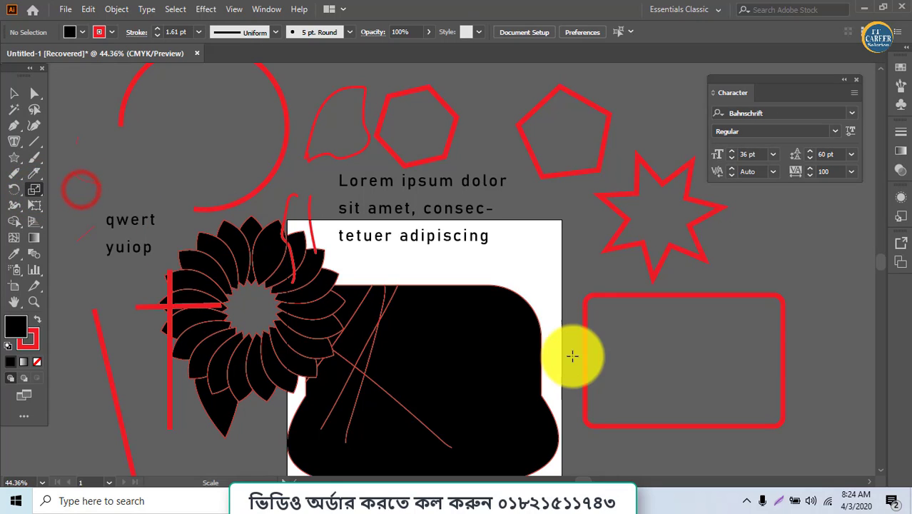
click(15, 93)
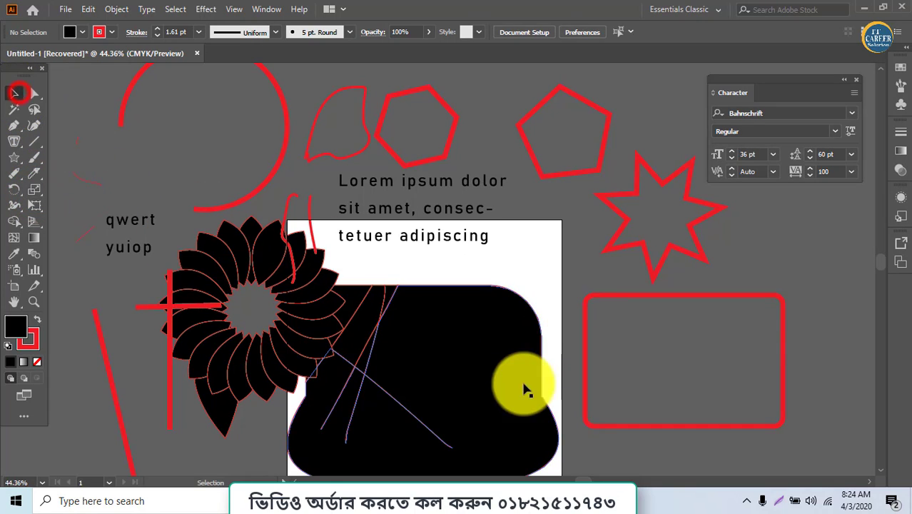
drag(578, 369, 614, 366)
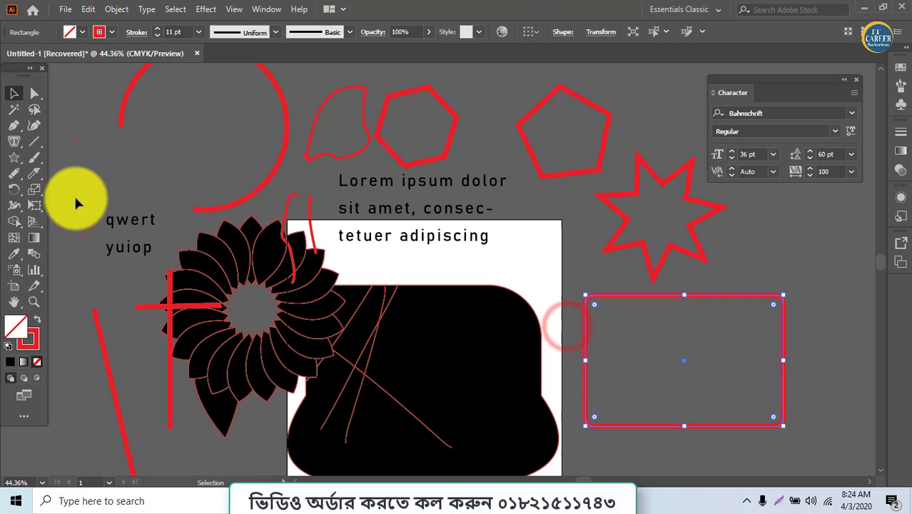
click(35, 190)
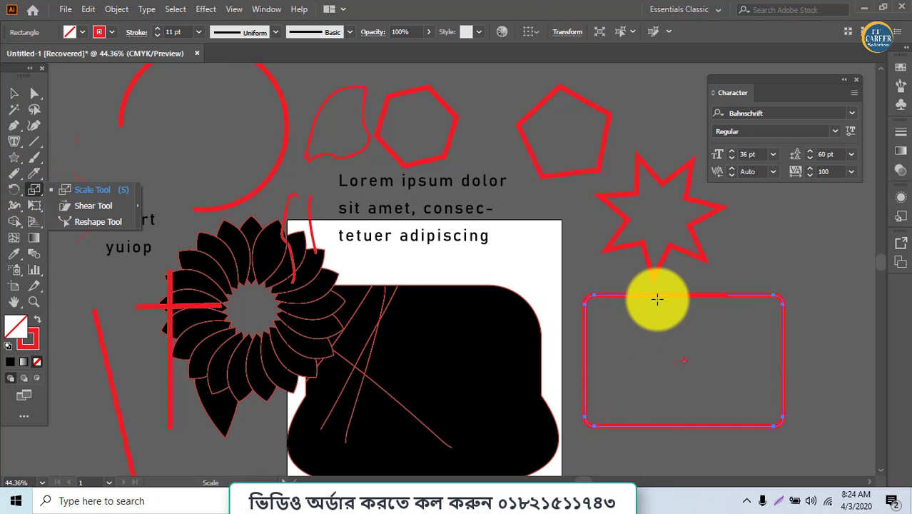
mouse_move(657, 299)
mouse_down()
mouse_move(578, 301)
mouse_move(671, 290)
mouse_move(636, 281)
mouse_move(662, 281)
mouse_move(656, 262)
mouse_move(651, 290)
mouse_up()
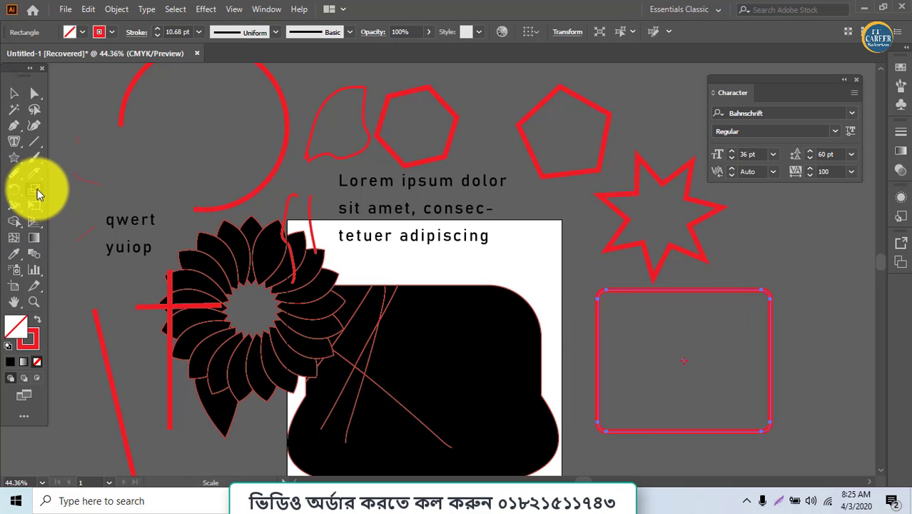
Slant the red rounded rectangle into a left-leaning parallelogram with the Shear tool, and activate the Width tool.
drag(39, 194, 100, 202)
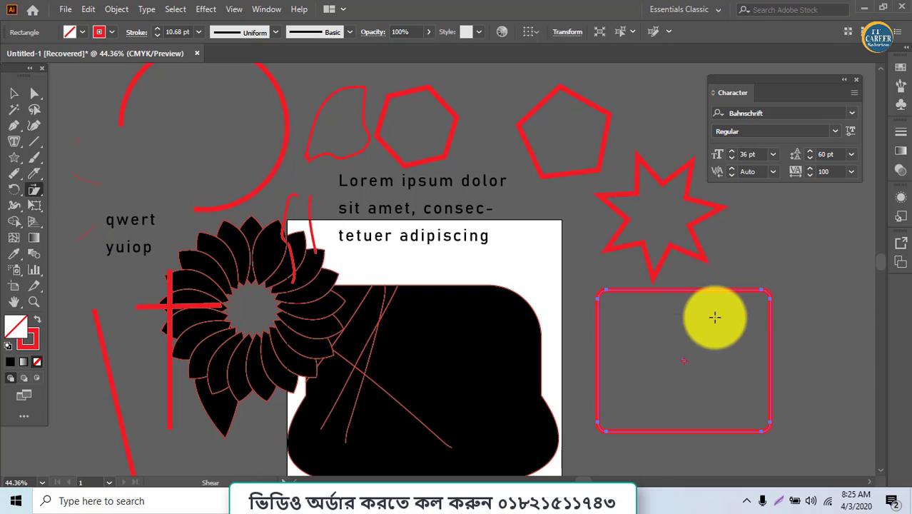
drag(708, 292, 638, 291)
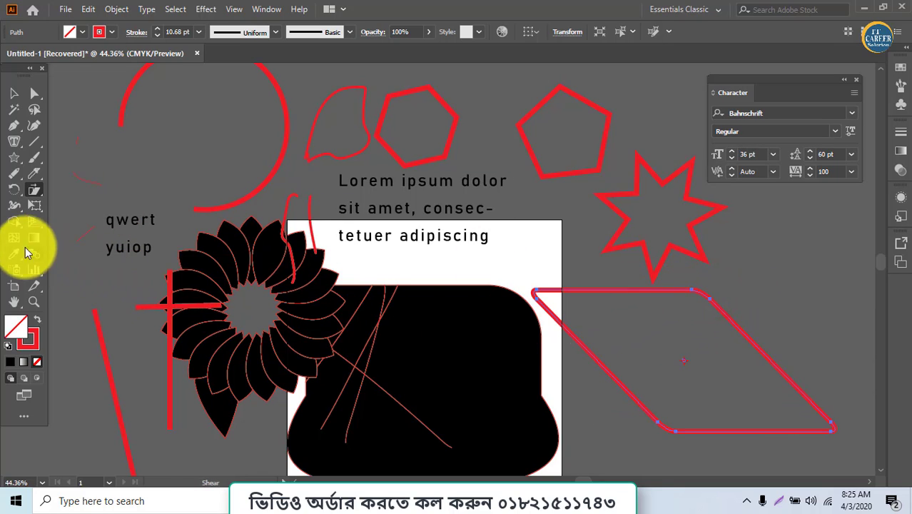
drag(16, 206, 16, 206)
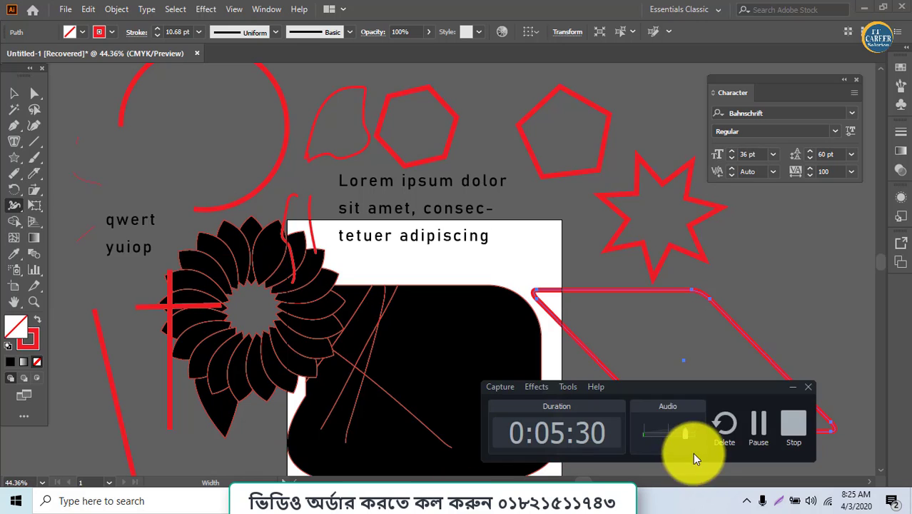
click(753, 422)
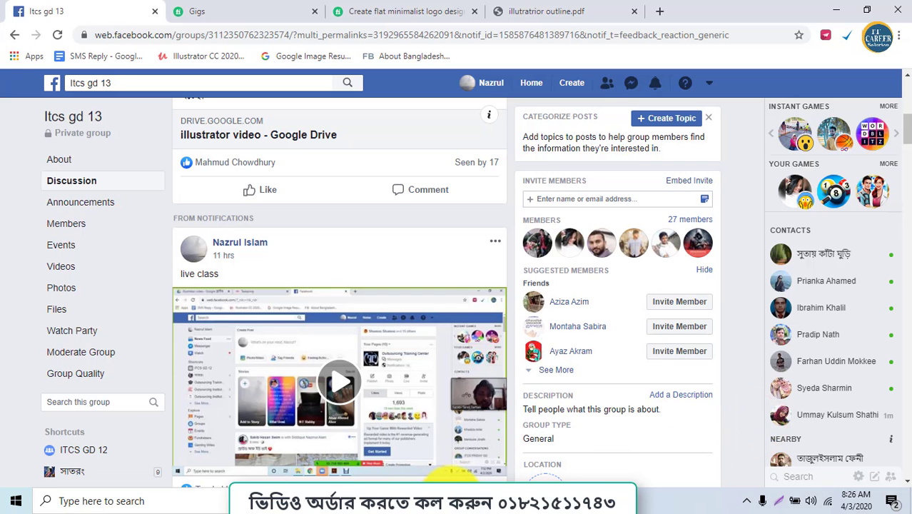
click(403, 500)
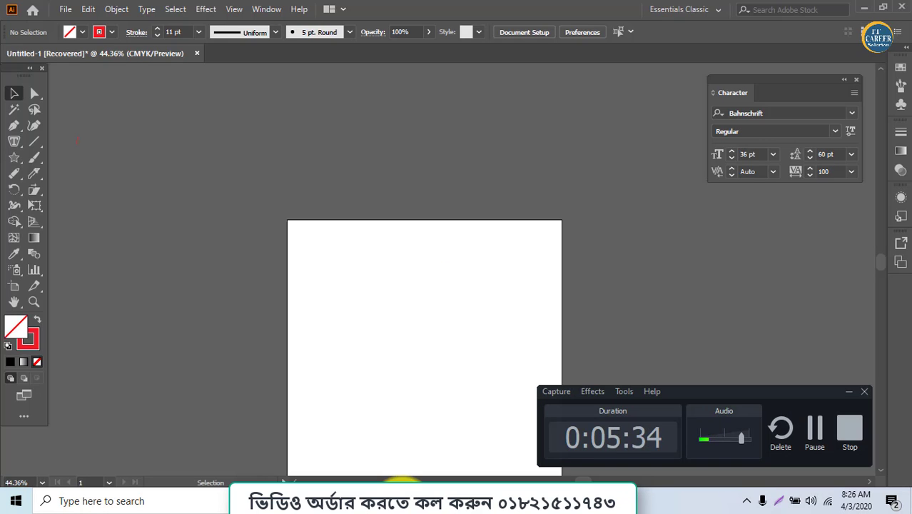
Draw a wide rectangle across the artboard's left edge and swap its fill and stroke to make it solid red.
scroll(369, 417, down, 3)
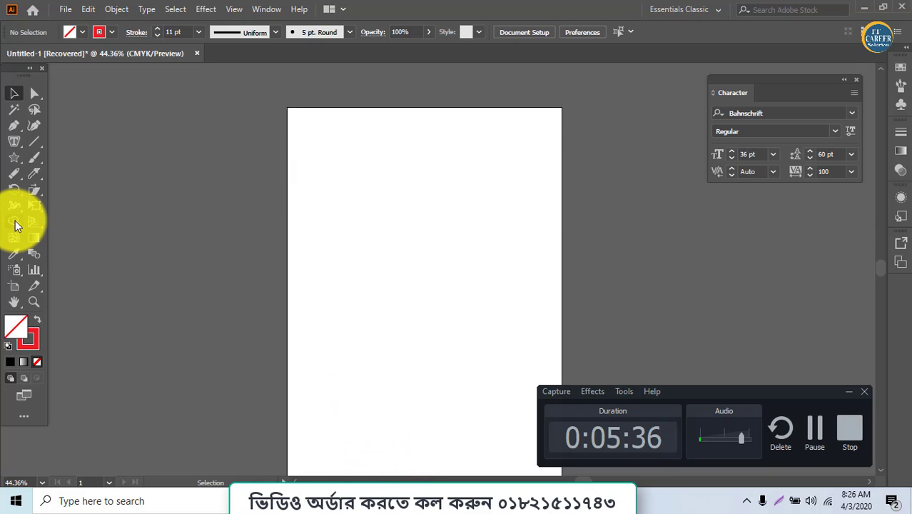
click(15, 148)
drag(14, 162, 44, 156)
mouse_move(157, 147)
mouse_down()
mouse_move(330, 202)
mouse_move(538, 293)
mouse_up()
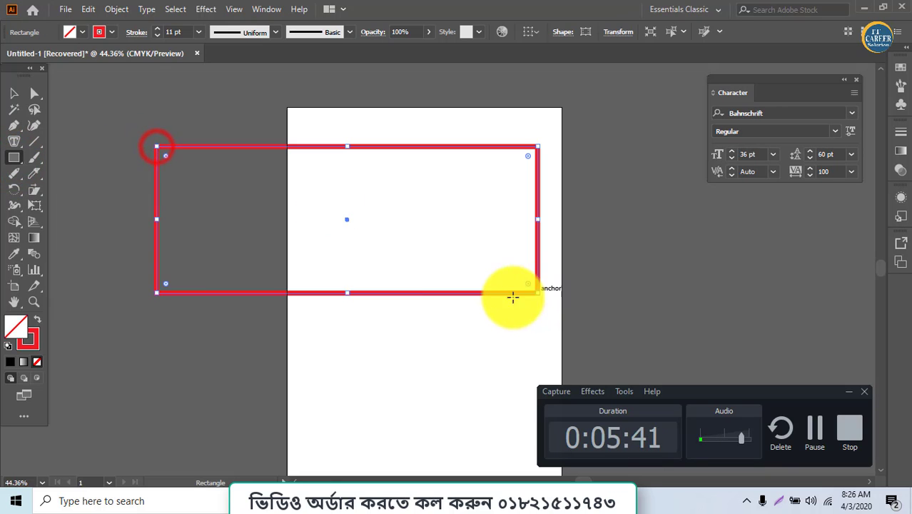
click(35, 322)
Curl the red rectangle's upper-left corner into a spiral with the Twirl tool.
drag(10, 207, 10, 211)
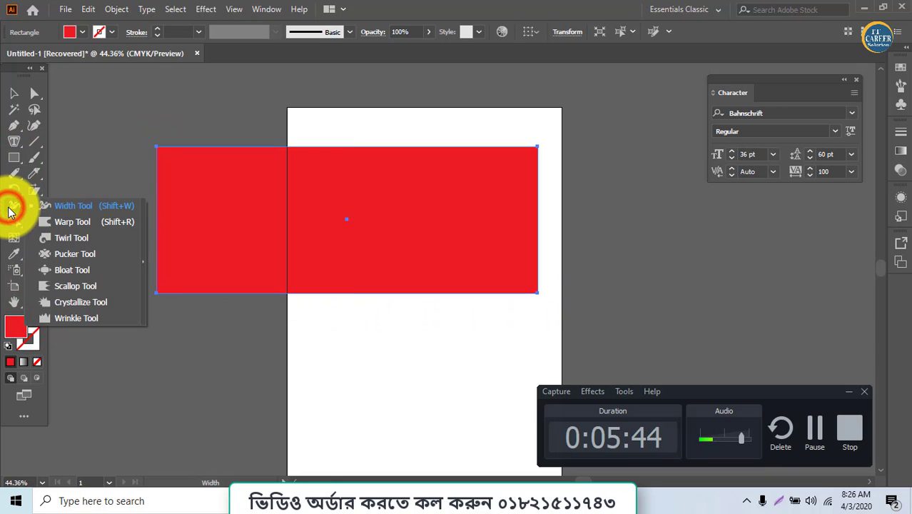
click(55, 239)
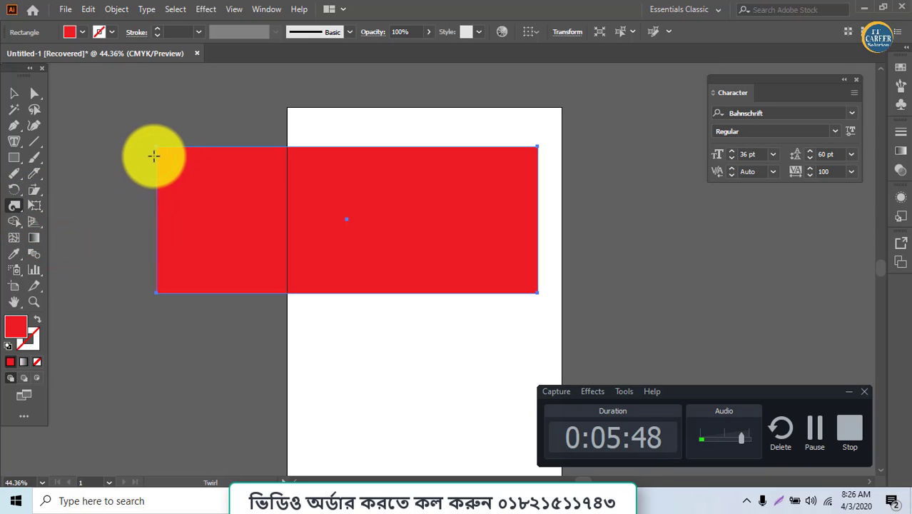
click(157, 145)
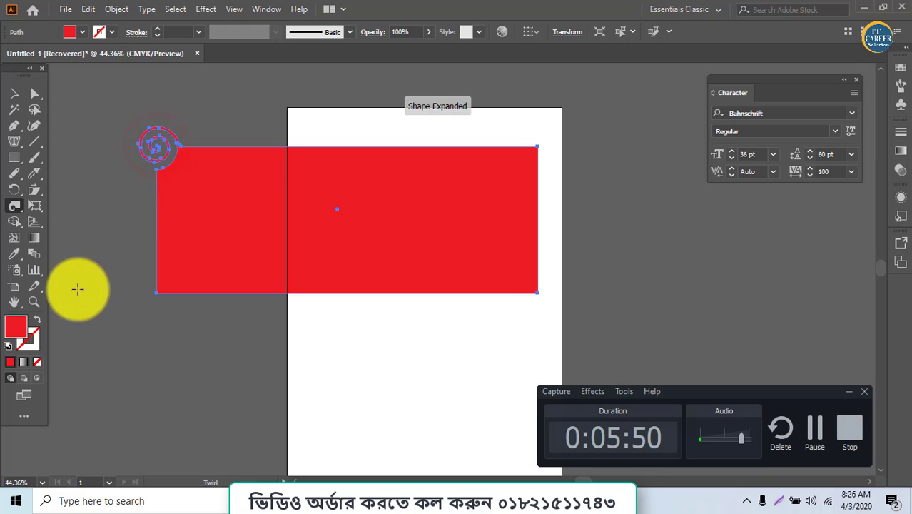
Roughen the red rectangle's bottom edge with the Scallop tool.
click(14, 207)
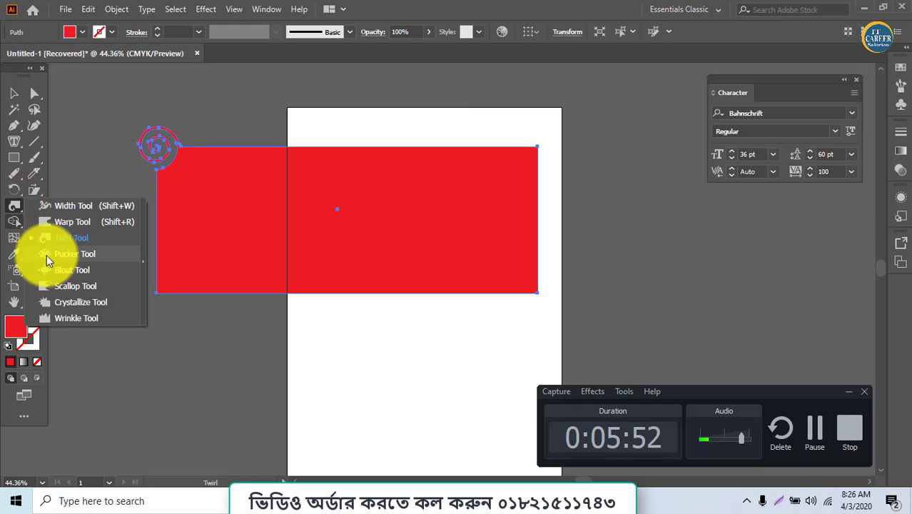
click(55, 286)
mouse_move(182, 299)
mouse_down()
mouse_move(208, 304)
mouse_move(220, 284)
mouse_move(244, 320)
mouse_move(299, 305)
mouse_move(324, 312)
mouse_move(349, 351)
mouse_move(366, 329)
mouse_move(425, 299)
mouse_move(454, 314)
mouse_move(463, 334)
mouse_move(506, 306)
mouse_move(518, 316)
mouse_move(478, 292)
mouse_up()
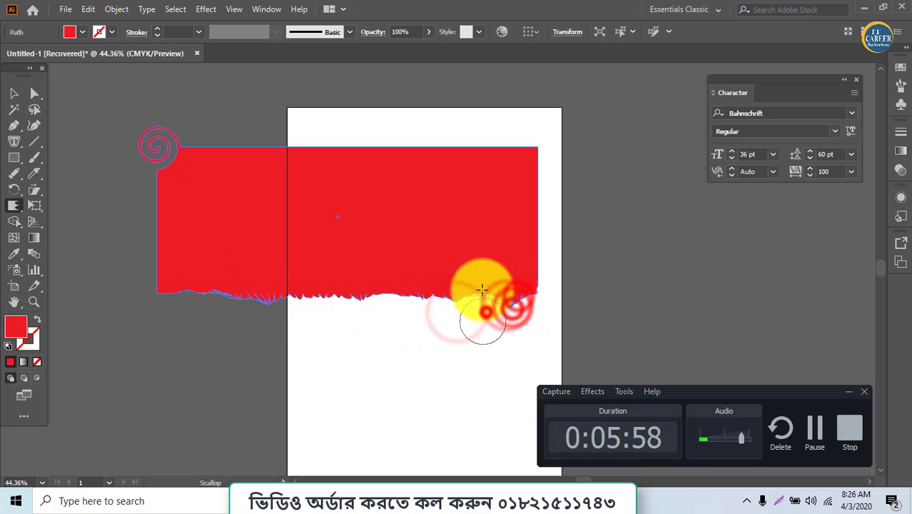
click(845, 393)
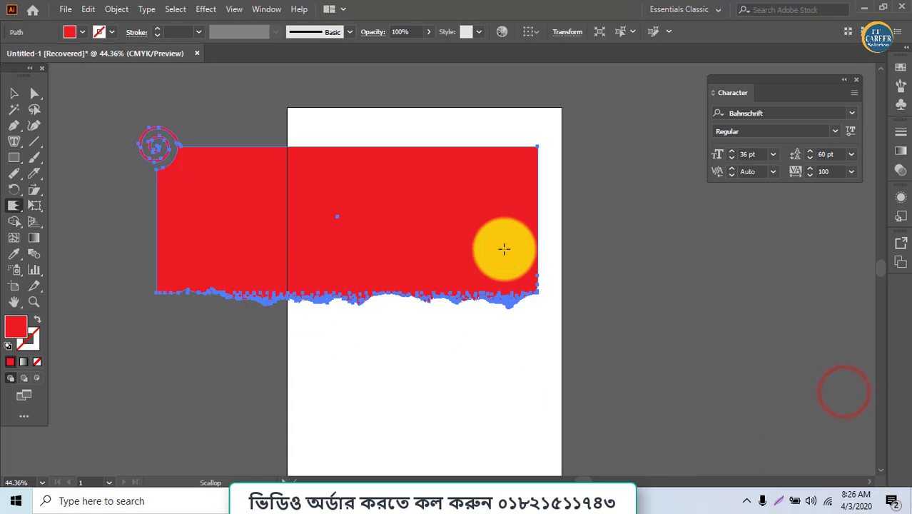
Distort the left and top edges of the red shape into spikes with the Crystallize tool.
drag(17, 206, 57, 301)
click(152, 240)
mouse_move(222, 243)
mouse_down()
mouse_move(189, 237)
mouse_move(157, 200)
mouse_up()
drag(151, 239, 159, 271)
drag(235, 151, 525, 151)
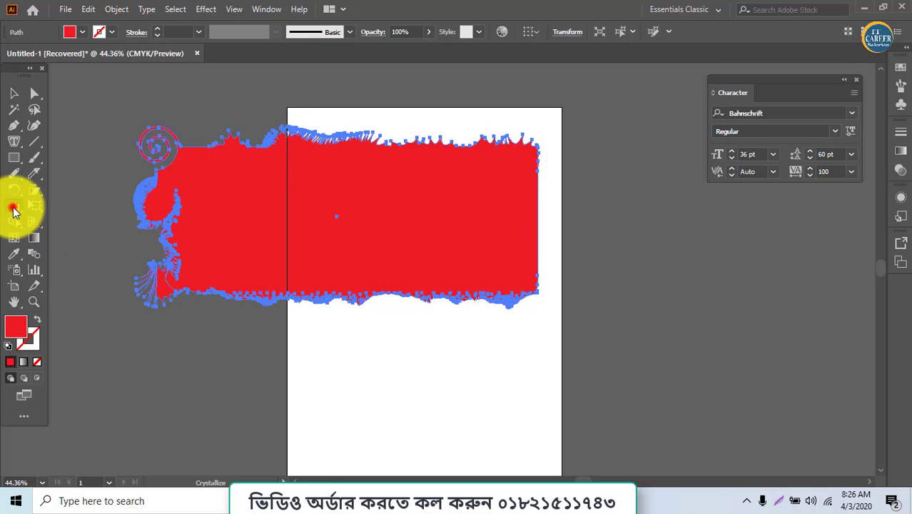
Stretch the red shape slightly taller from its upper-left corner with the Free Transform tool.
click(14, 208)
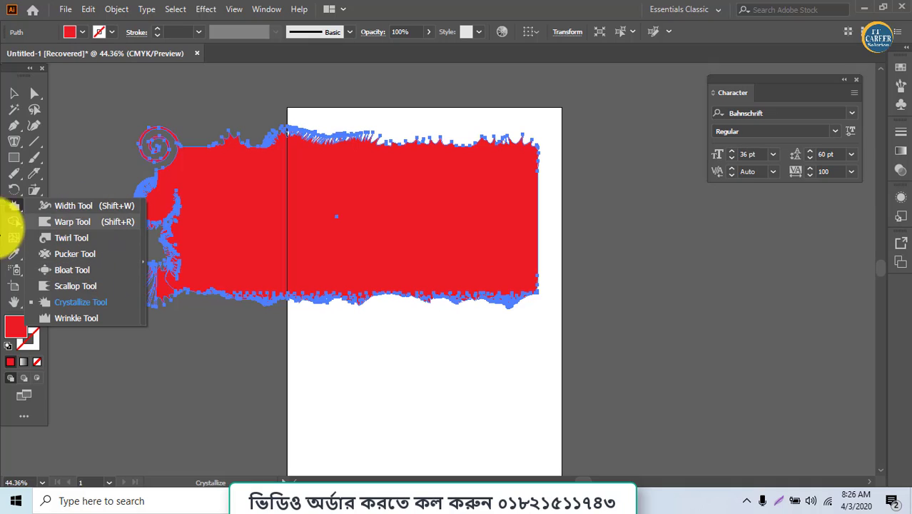
click(11, 207)
click(25, 206)
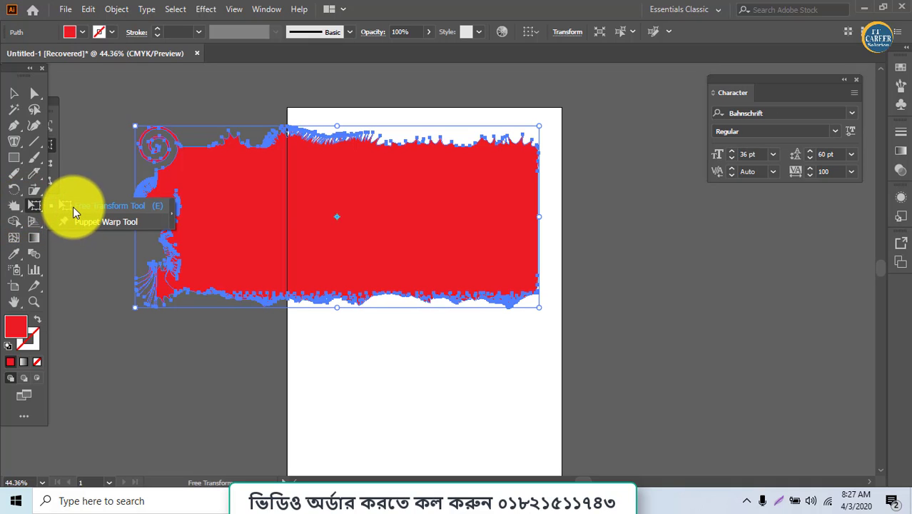
click(74, 208)
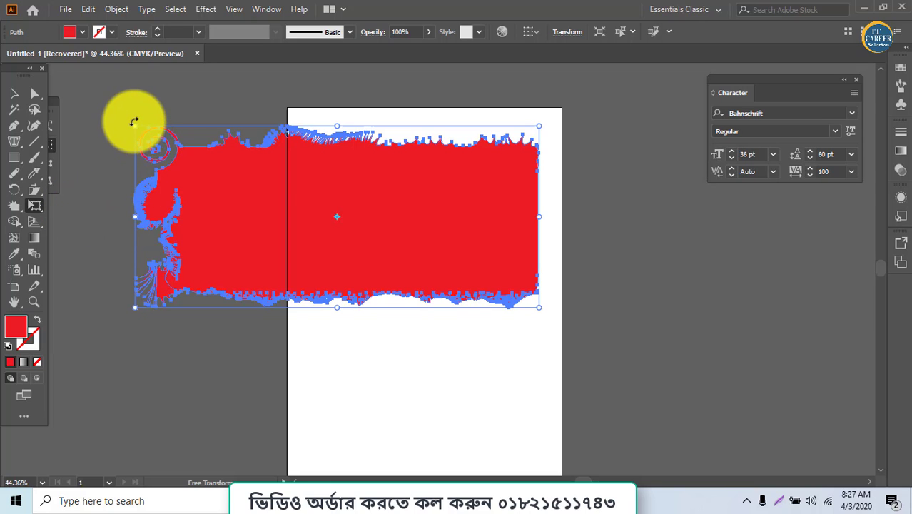
mouse_move(135, 124)
mouse_down()
mouse_move(224, 197)
mouse_move(148, 114)
mouse_move(114, 96)
mouse_move(138, 107)
mouse_up()
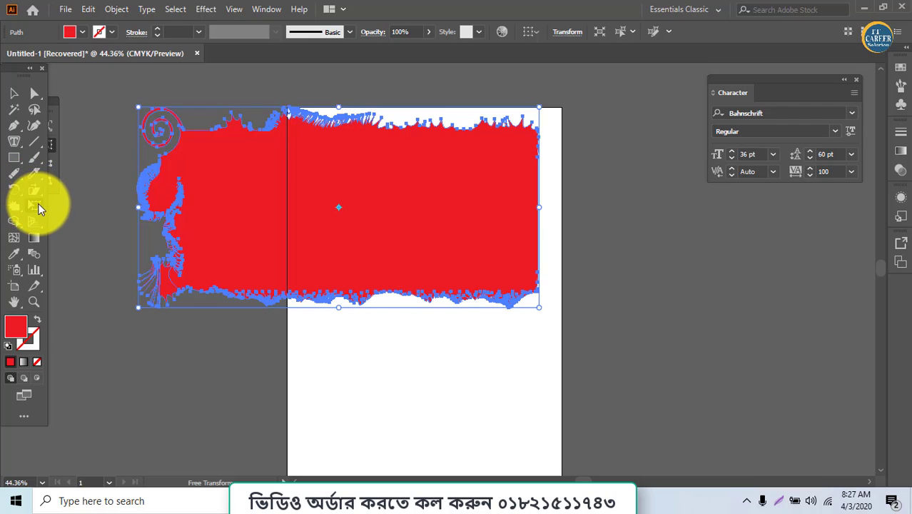
Place Puppet Warp pins inside the left and right parts of the red shape.
drag(40, 207, 83, 222)
click(212, 156)
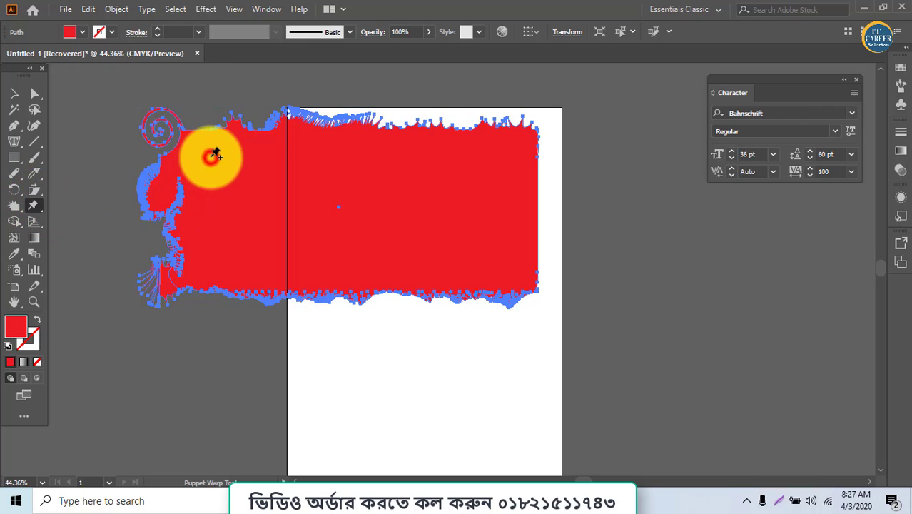
click(448, 171)
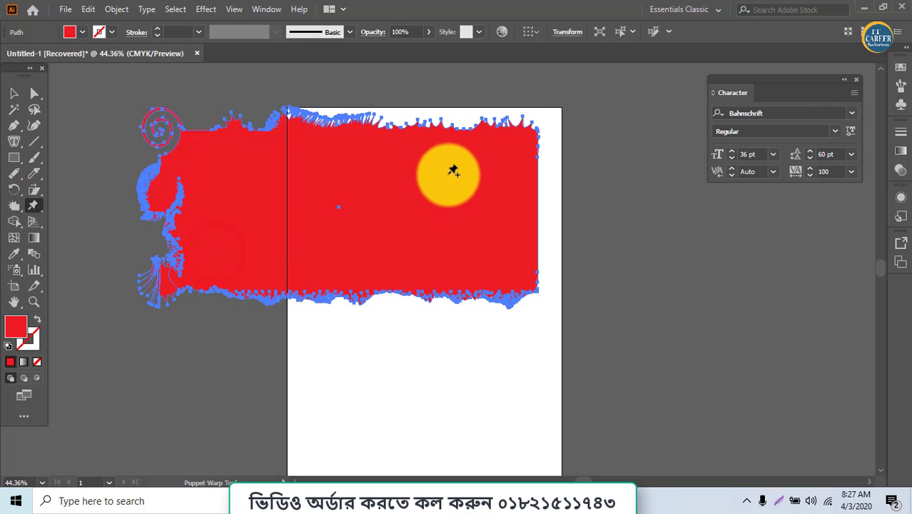
click(465, 257)
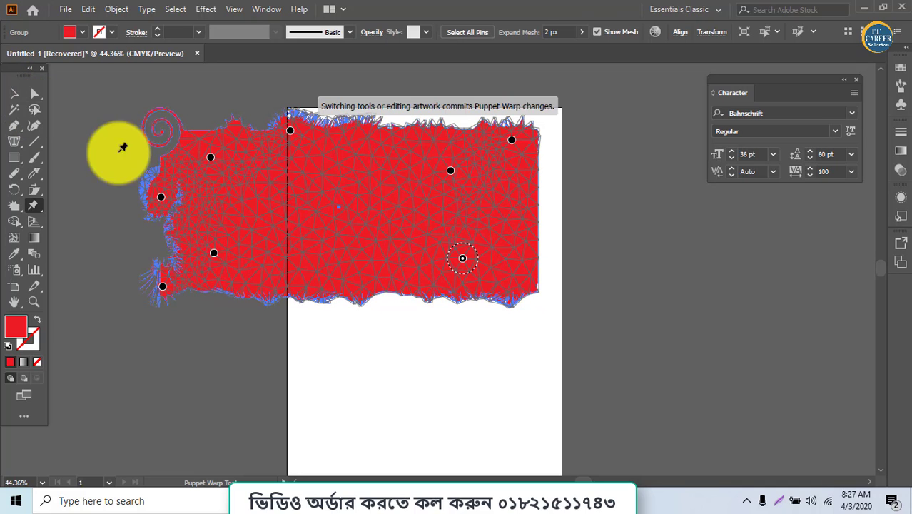
click(457, 264)
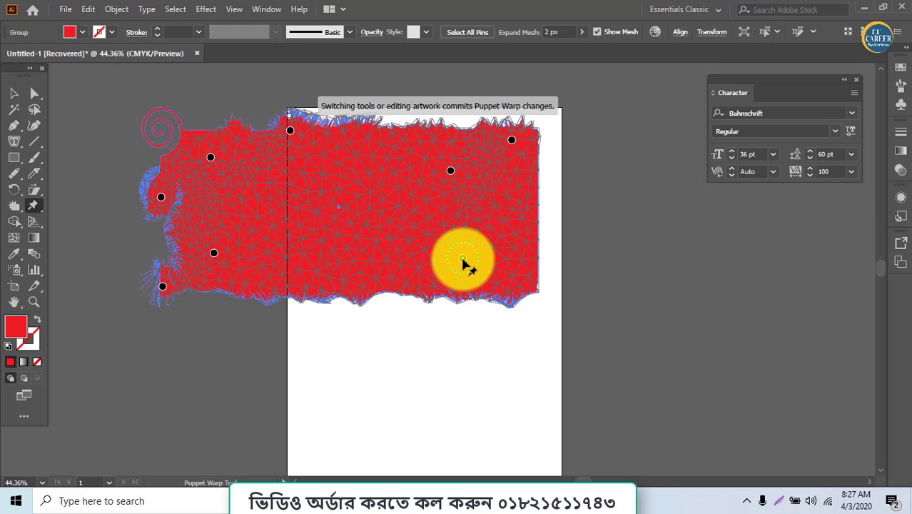
Warp the red shape's right half by pulling its lower pin down-left, its corner pin far right and its upper pin upward.
drag(463, 260, 361, 341)
click(511, 141)
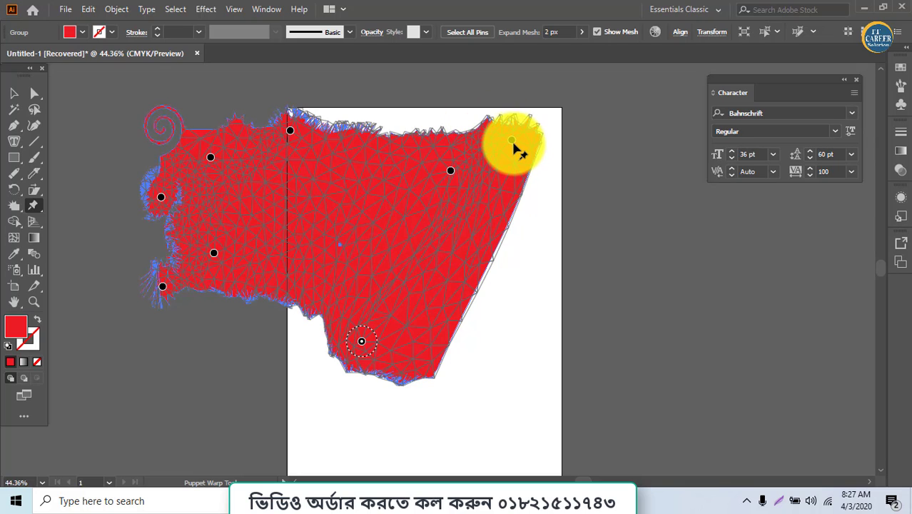
drag(512, 144, 730, 211)
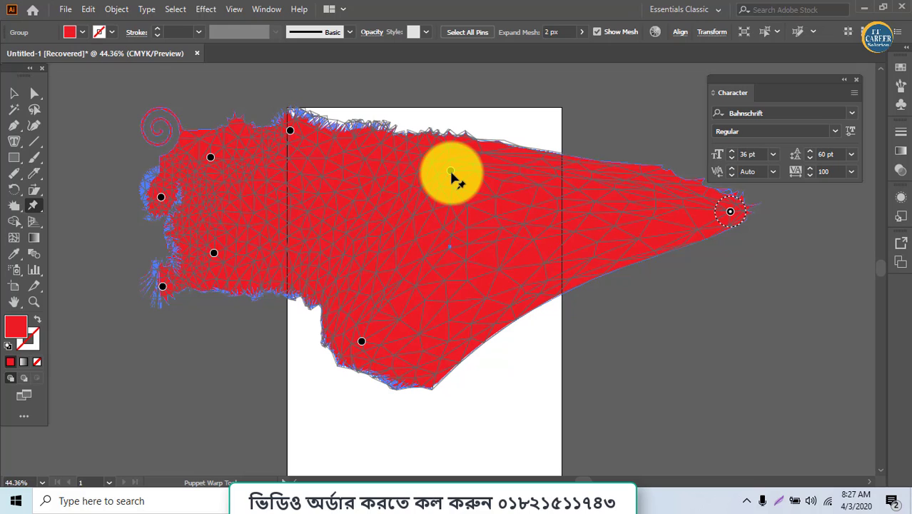
drag(451, 173, 488, 80)
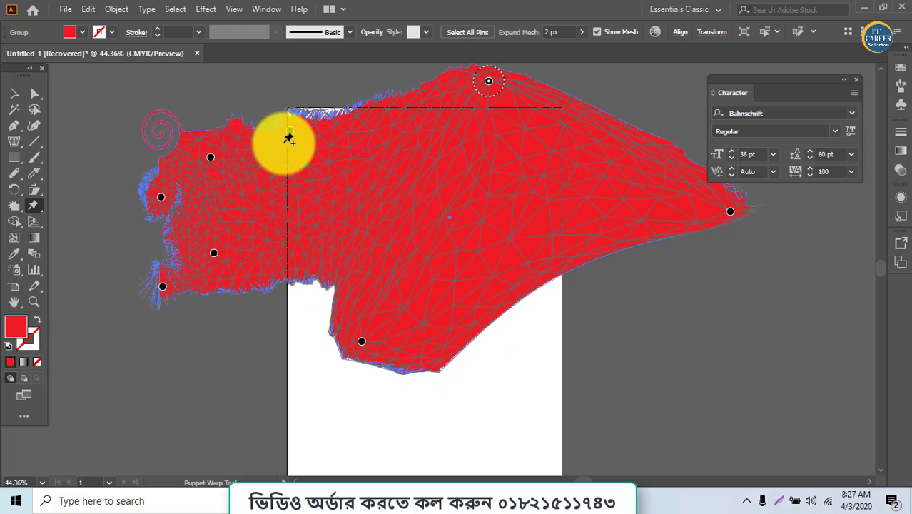
Warp the red shape's left half by pulling its two upper pins upward and its left-edge pin outward.
drag(290, 132, 300, 48)
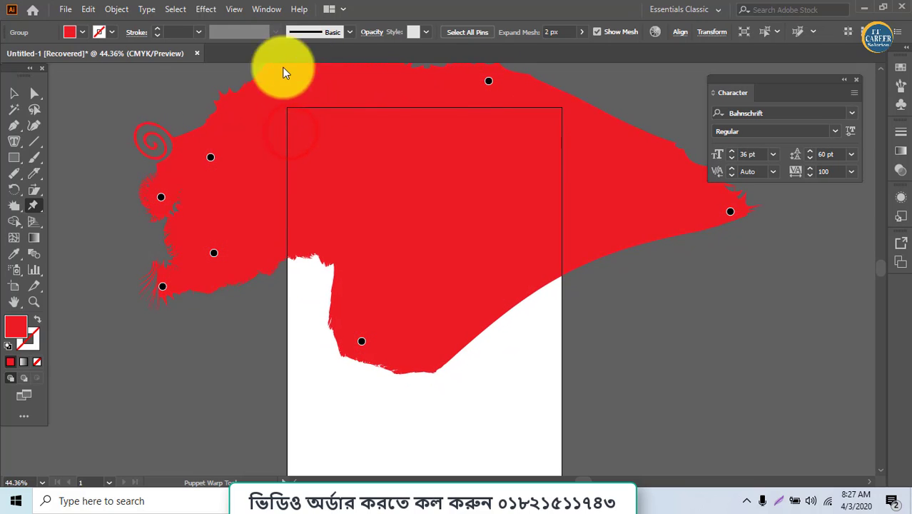
drag(209, 158, 186, 88)
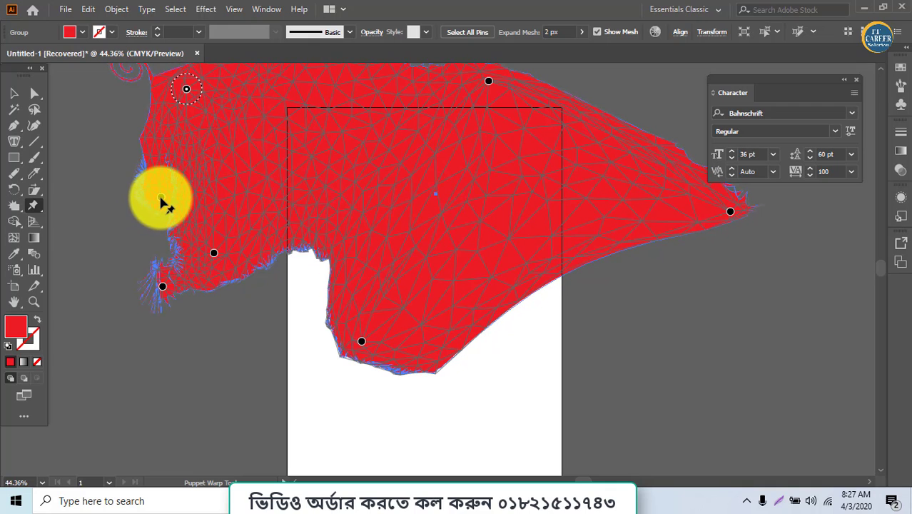
drag(161, 199, 86, 166)
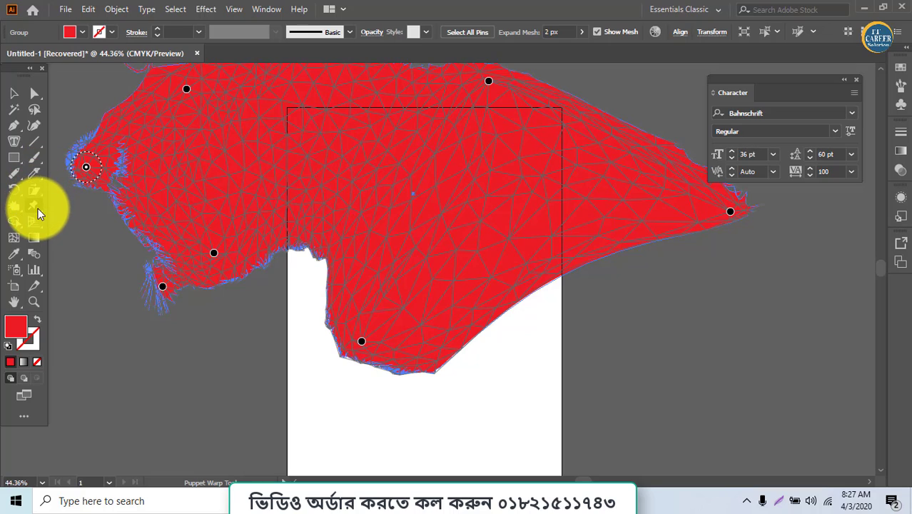
Try to add a gradient mesh point to the warped red shape with the Mesh tool.
click(37, 206)
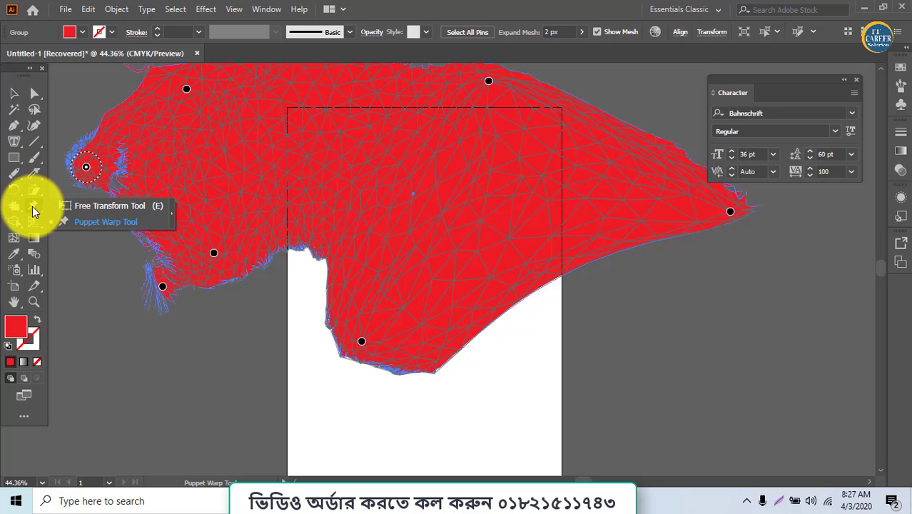
click(12, 239)
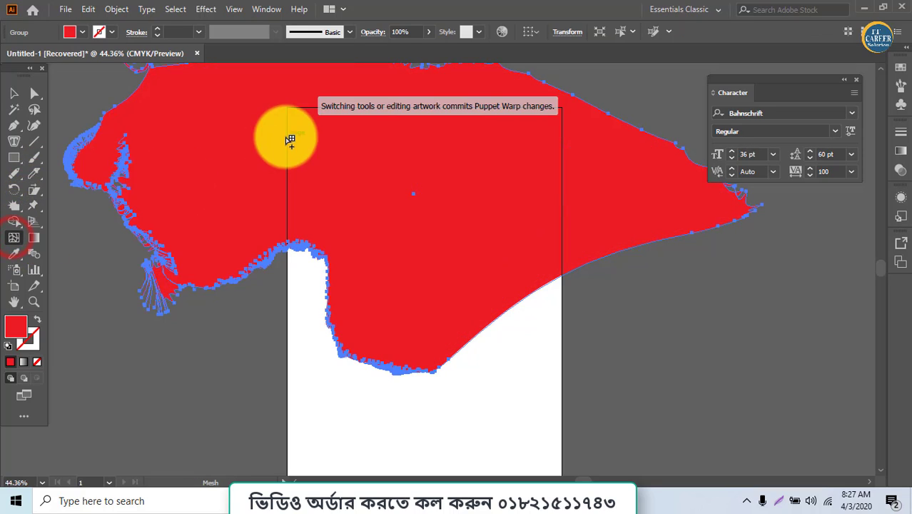
click(250, 137)
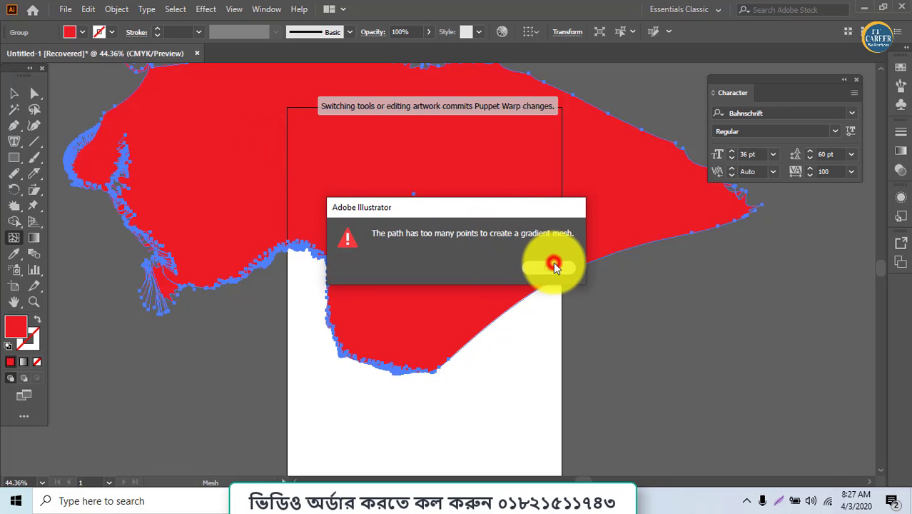
click(556, 266)
Delete the warped shape and draw a large plain red rectangle across the artboard's left edge.
click(15, 89)
key(Delete)
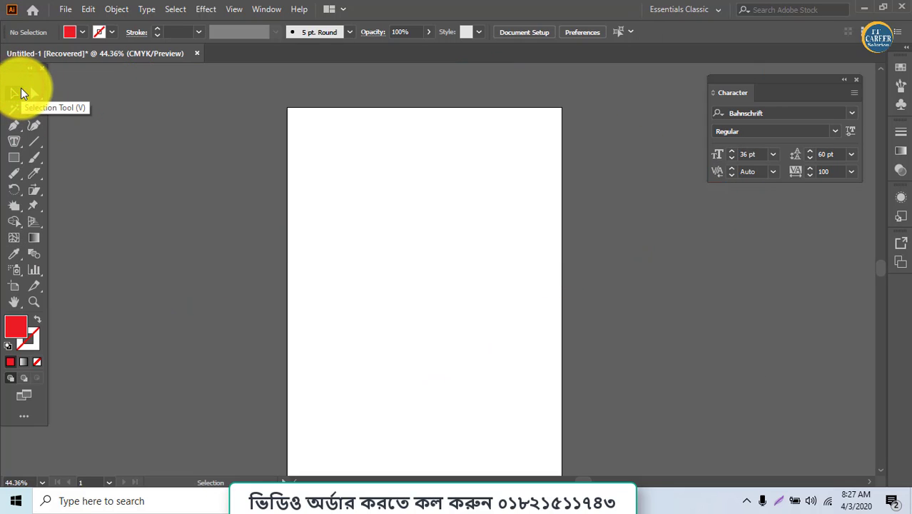
click(13, 157)
drag(154, 127, 448, 351)
Add a mesh point in the red rectangle's upper-left area and color it light green (96EA1F).
click(13, 238)
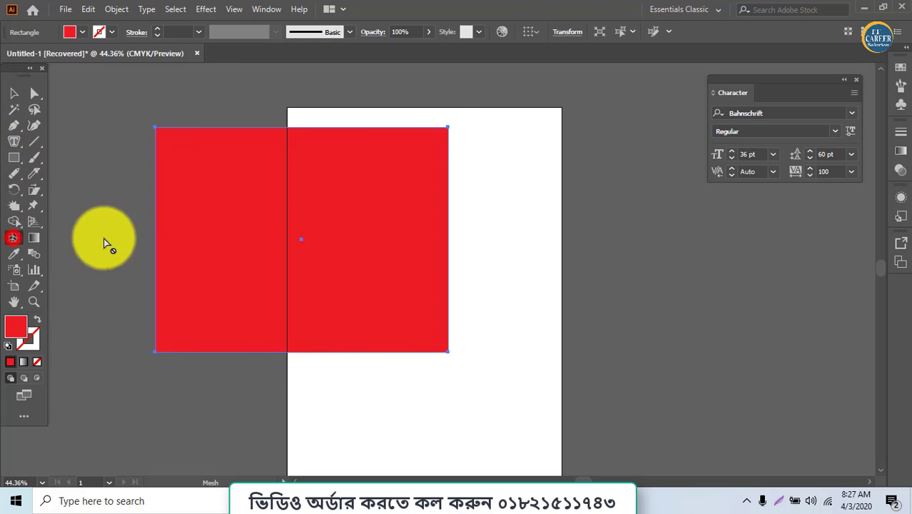
click(269, 188)
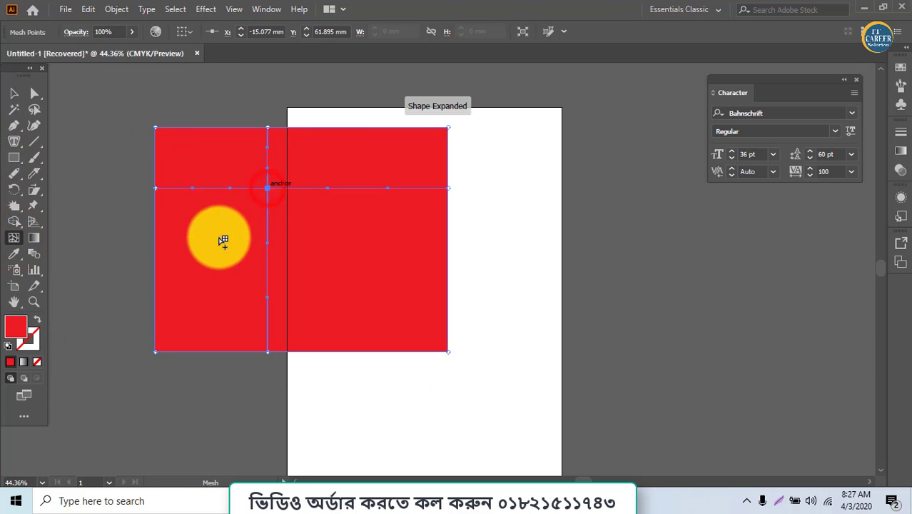
double_click(11, 334)
click(471, 291)
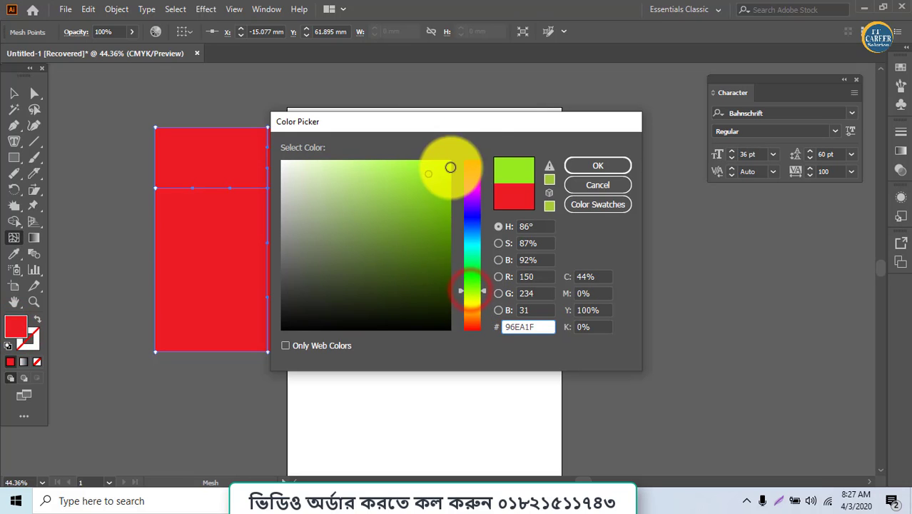
click(587, 168)
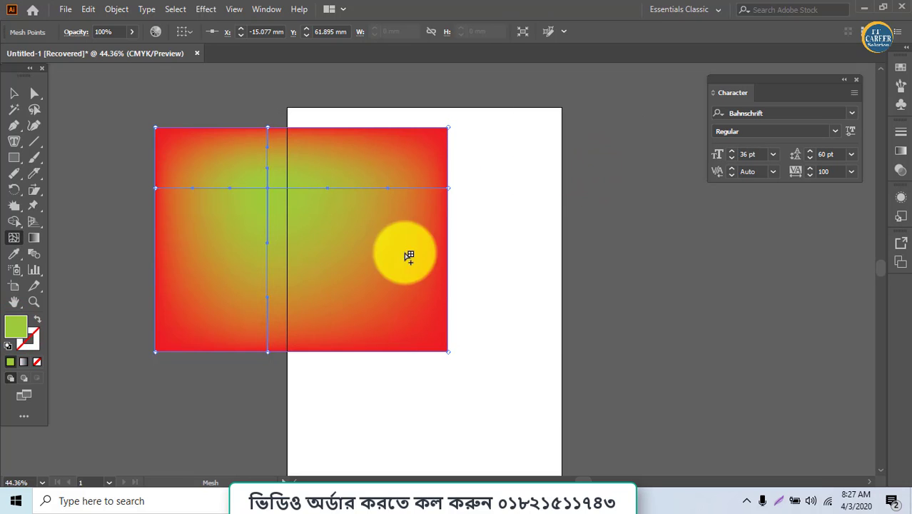
Draw a second rectangle across the artboard's right edge and fill it with the default white-to-black linear gradient.
click(14, 157)
drag(518, 190, 754, 337)
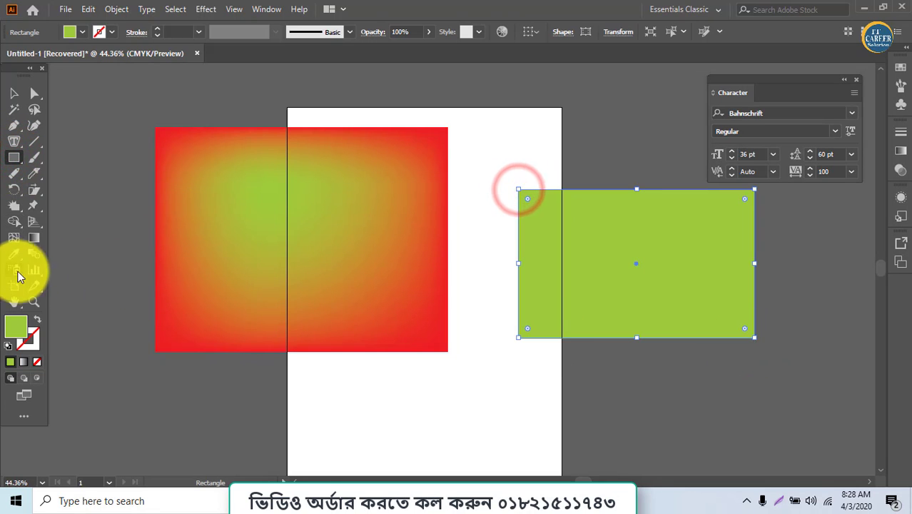
click(24, 363)
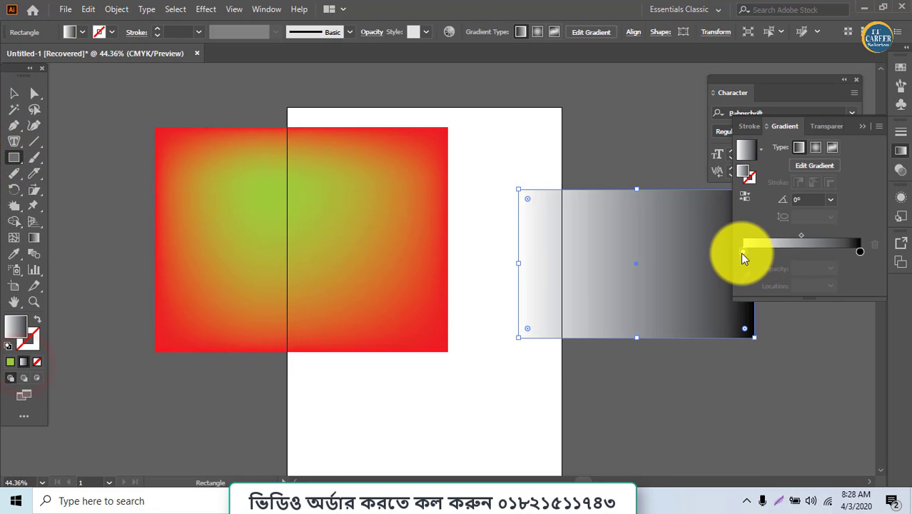
Change the gradient's white starting color stop to a dark blue swatch.
double_click(742, 251)
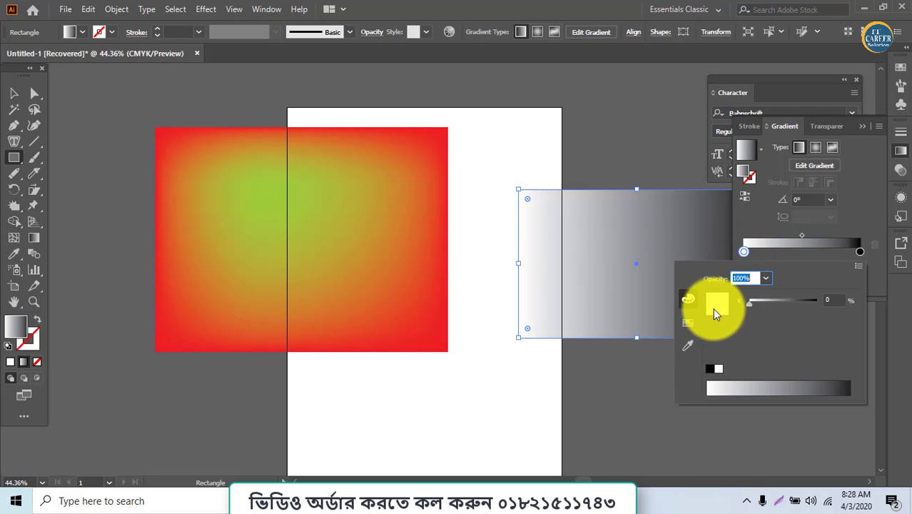
click(687, 322)
click(753, 301)
click(772, 302)
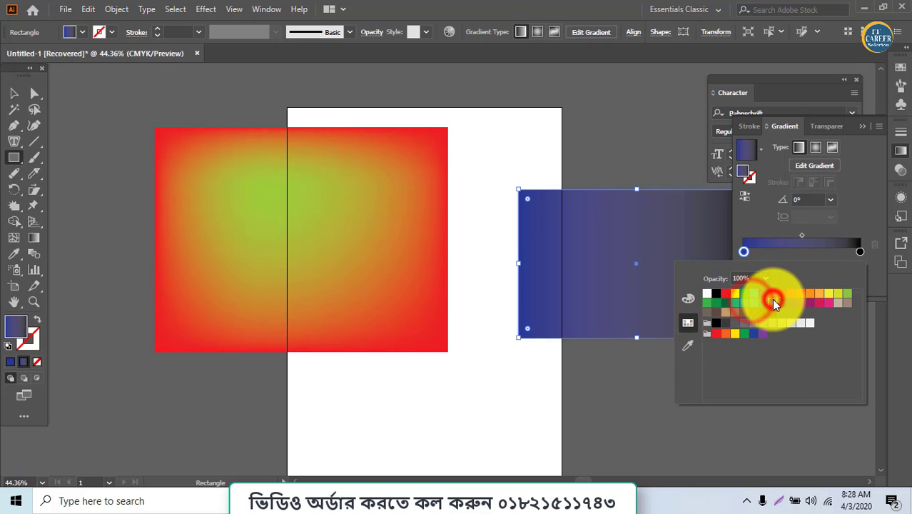
Change the gradient's black end color stop to a purple swatch.
click(860, 252)
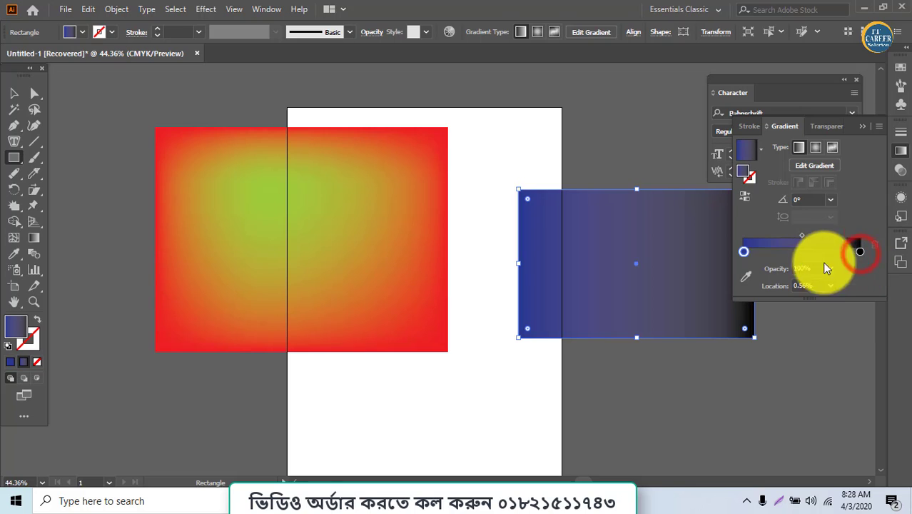
click(747, 278)
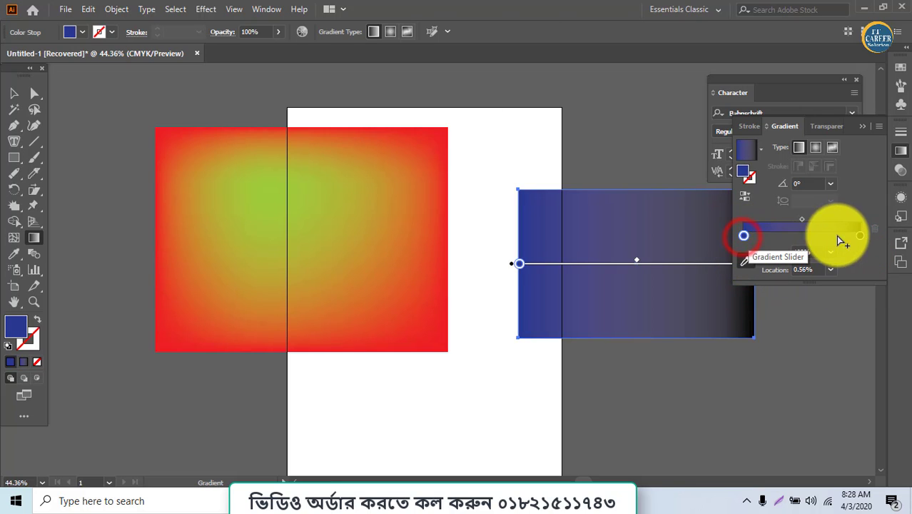
double_click(860, 235)
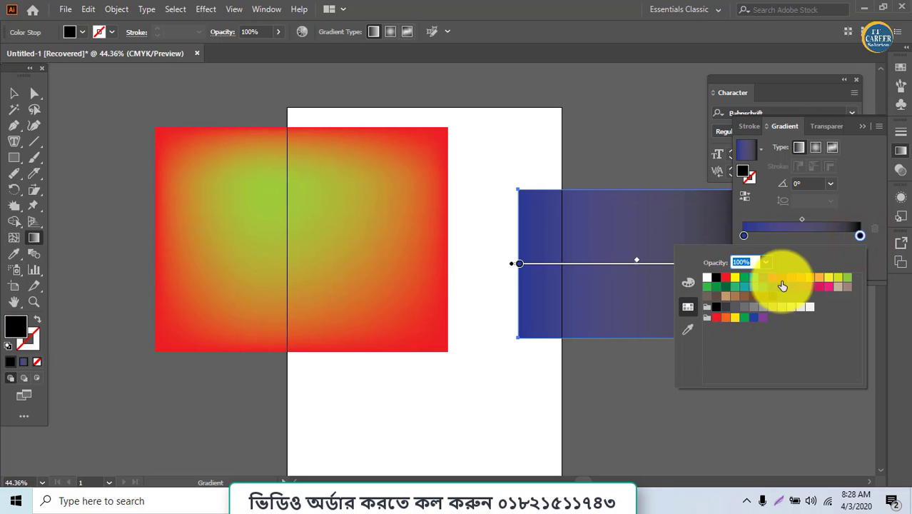
click(790, 280)
click(806, 285)
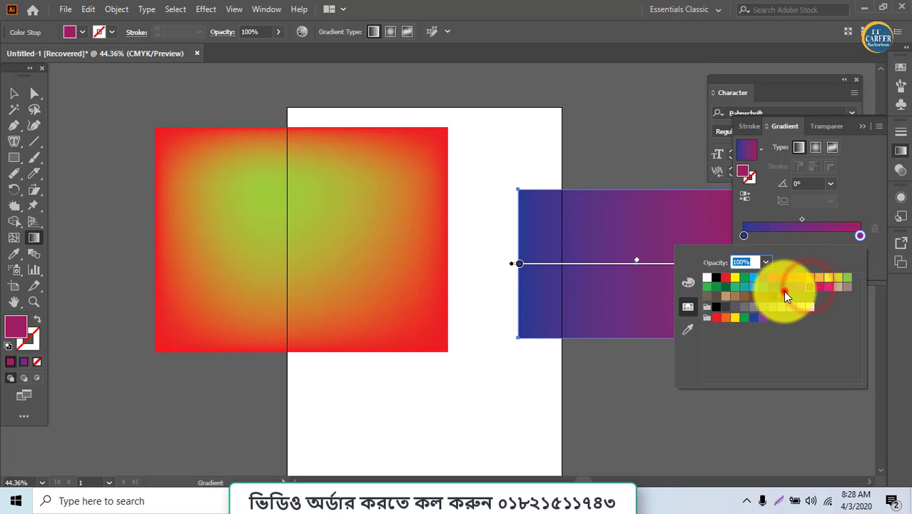
click(781, 286)
click(791, 286)
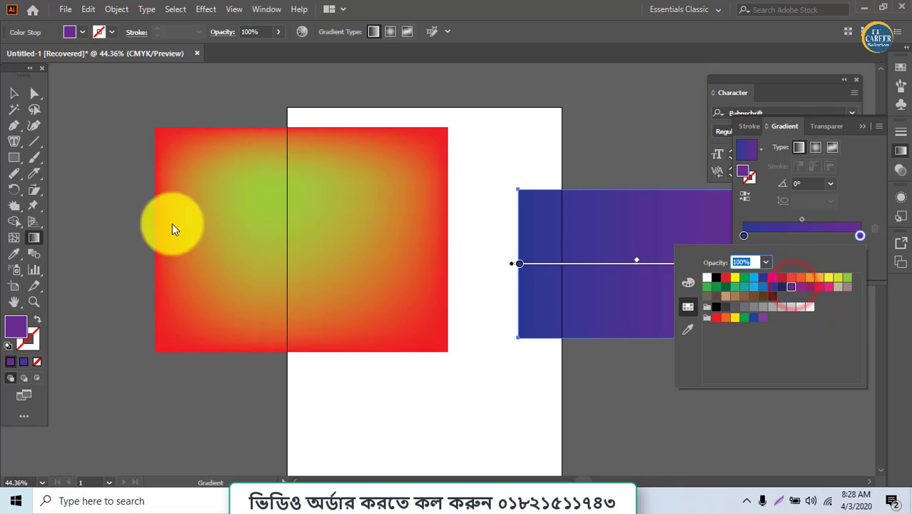
Redirect the rectangle's gradient steeply downward from above its upper edge to near its lower edge, at about -70°.
click(13, 92)
click(34, 238)
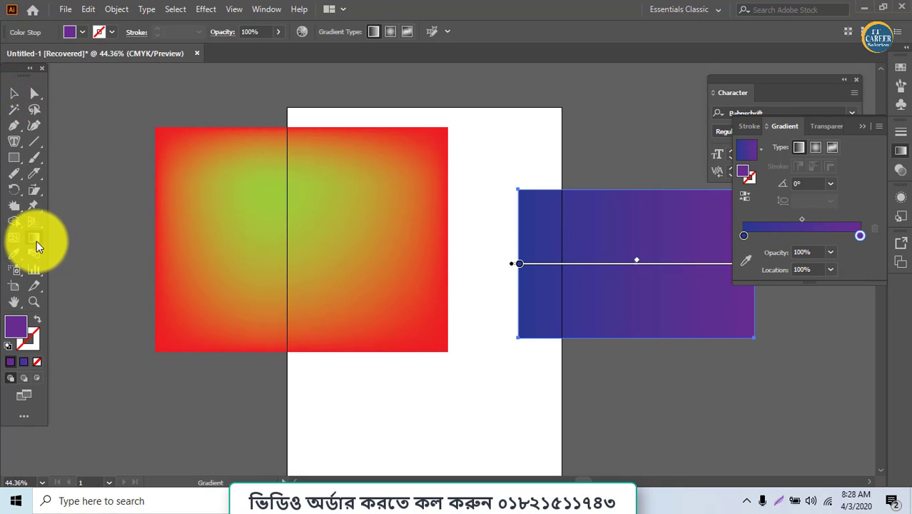
drag(604, 178, 660, 332)
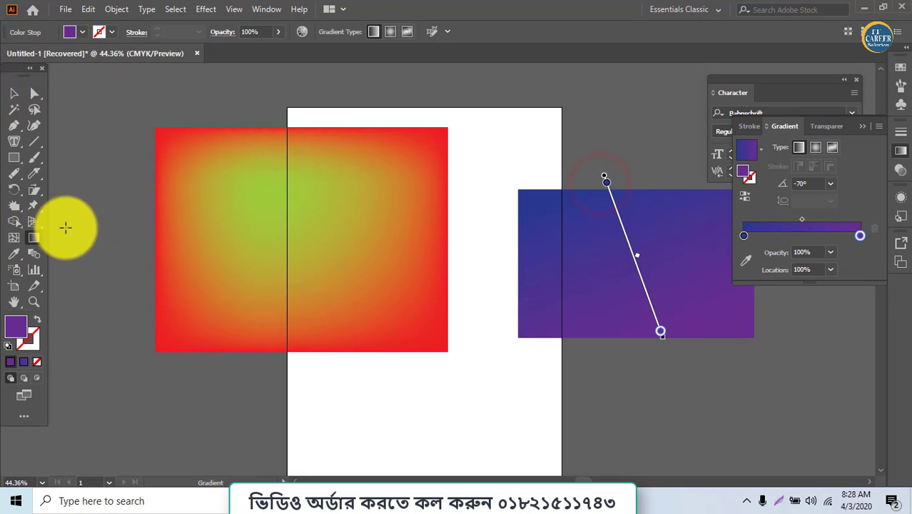
Sample the golden color from the middle of the mesh rectangle with the Eyedropper to fill the gradient rectangle.
click(13, 254)
click(283, 231)
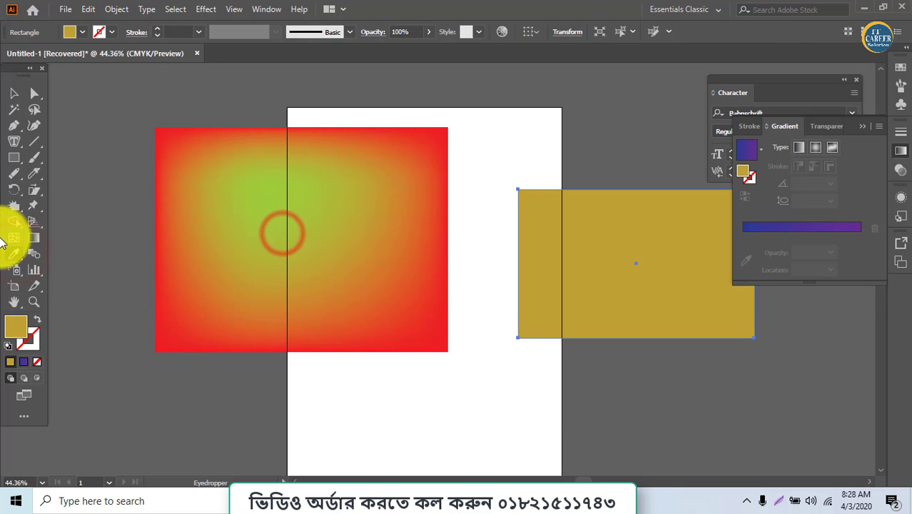
right_click(310, 173)
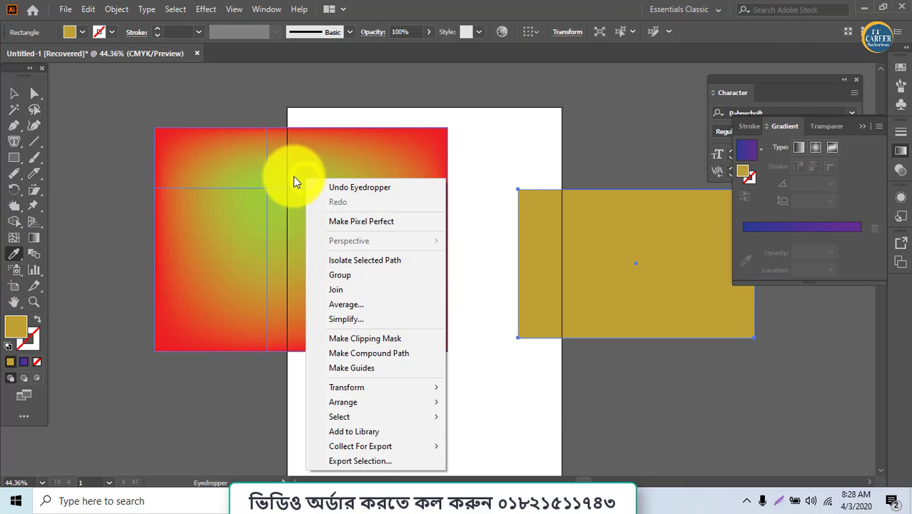
click(292, 177)
Select both the mesh rectangle and the golden rectangle and delete them.
click(13, 93)
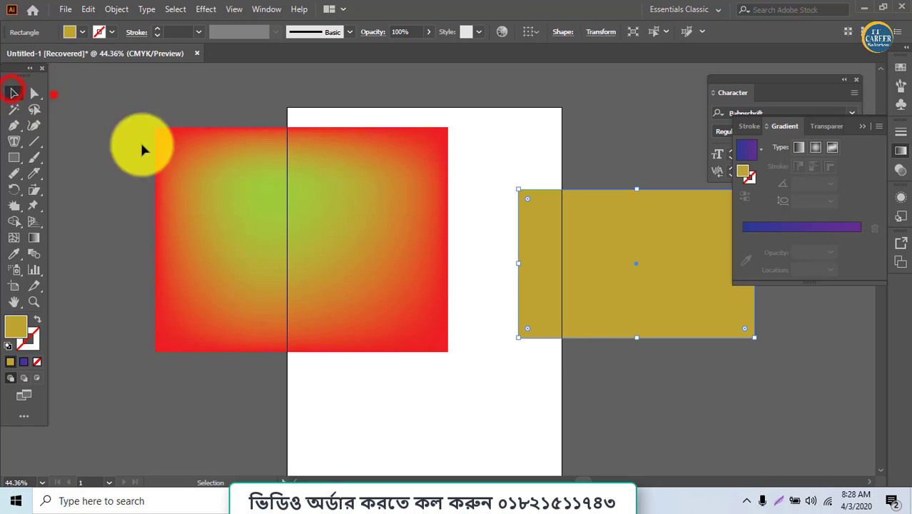
drag(143, 143, 560, 342)
key(Delete)
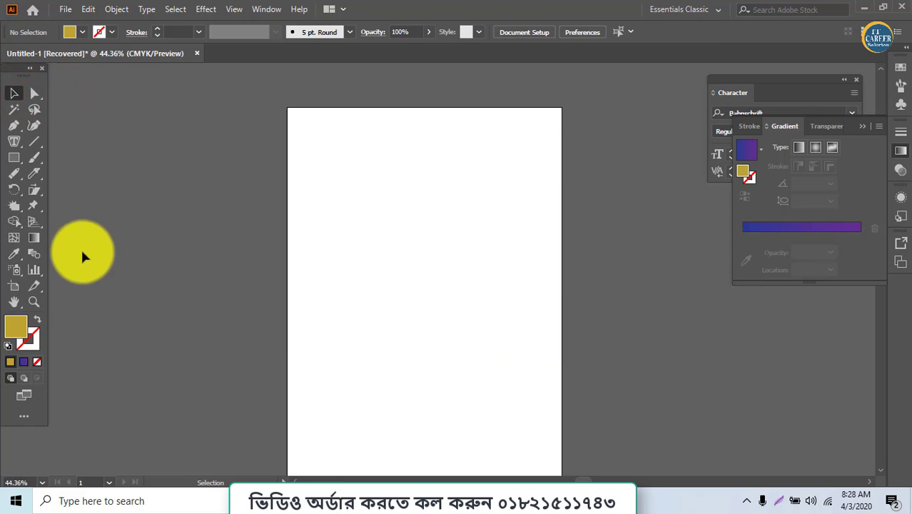
Draw a small golden rectangle beside the artboard's upper left and swap its fill and stroke so only the outline is colored.
click(14, 158)
mouse_move(149, 129)
mouse_down()
mouse_move(258, 192)
mouse_move(260, 203)
mouse_up()
click(13, 93)
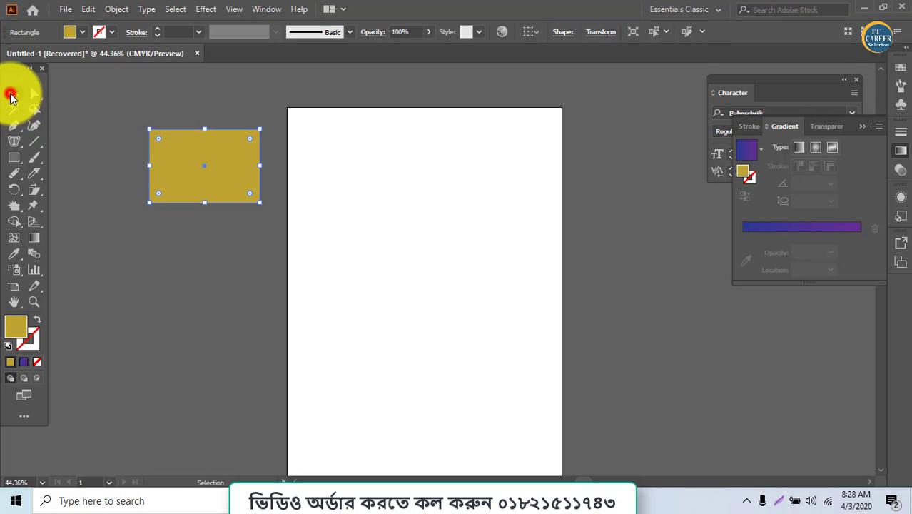
click(38, 322)
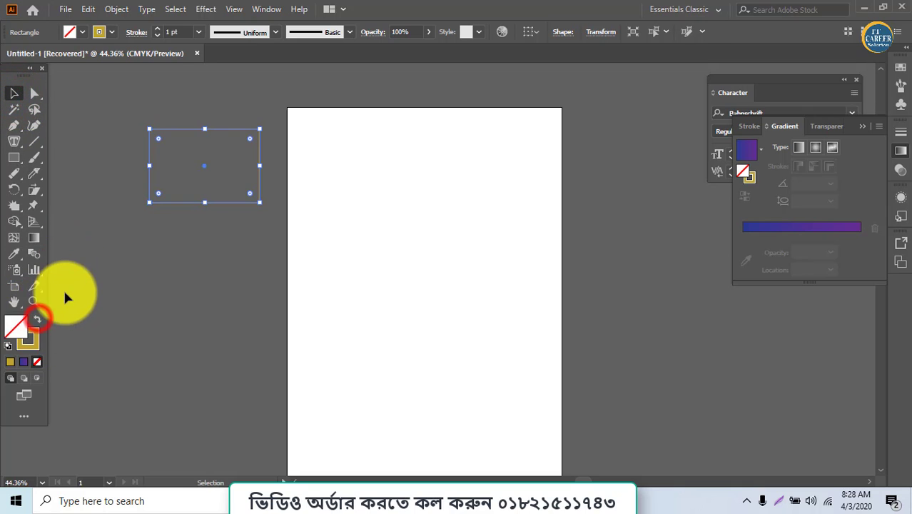
Duplicate the outlined rectangle onto the artboard's lower-right area and set the stroke weight of both rectangles to 8 pt.
click(14, 92)
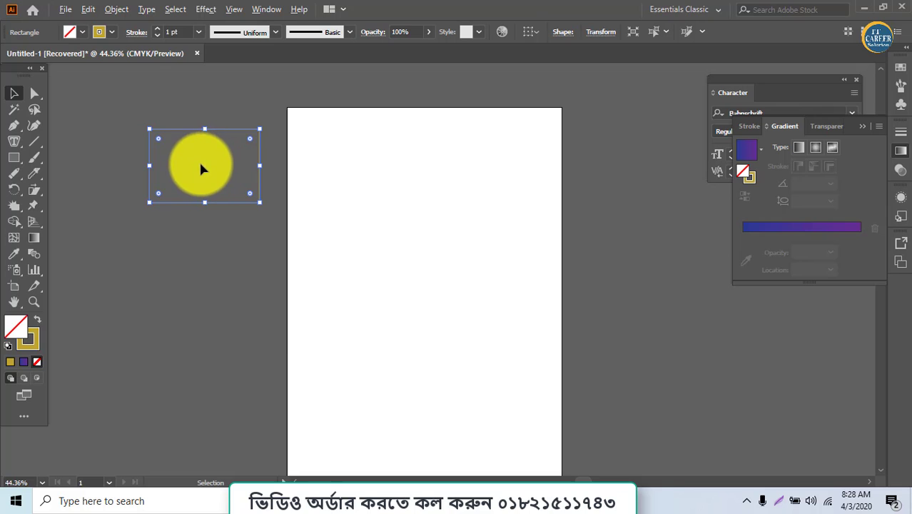
drag(204, 172, 487, 377)
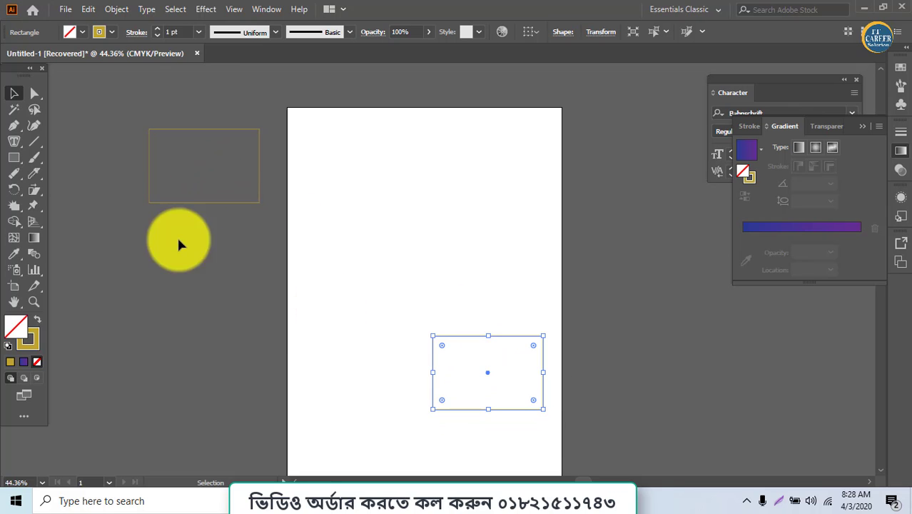
drag(224, 223, 464, 405)
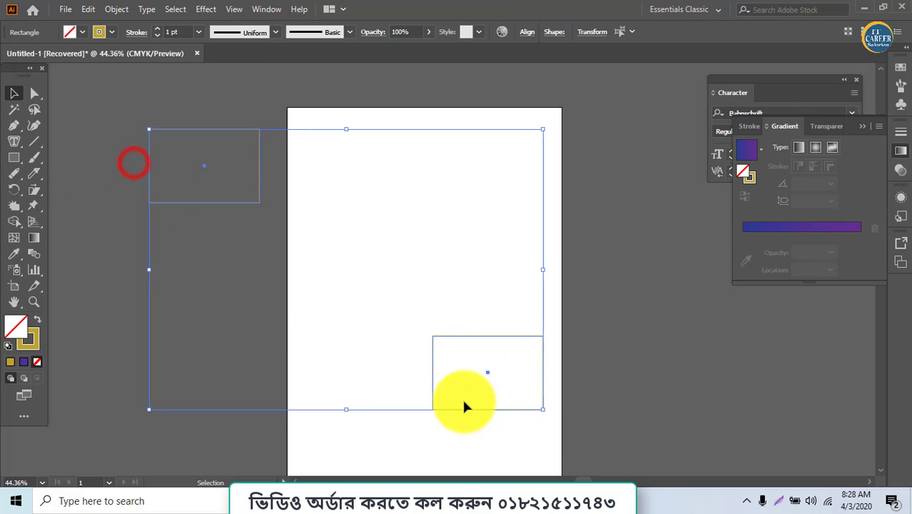
click(156, 30)
Blend the two outlined rectangles with spacing set to Specified Steps and 5 steps.
double_click(34, 254)
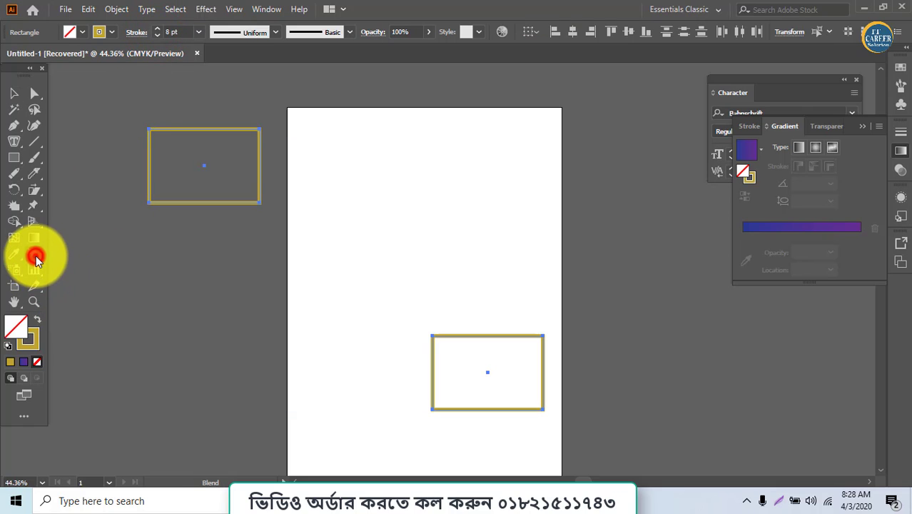
click(429, 210)
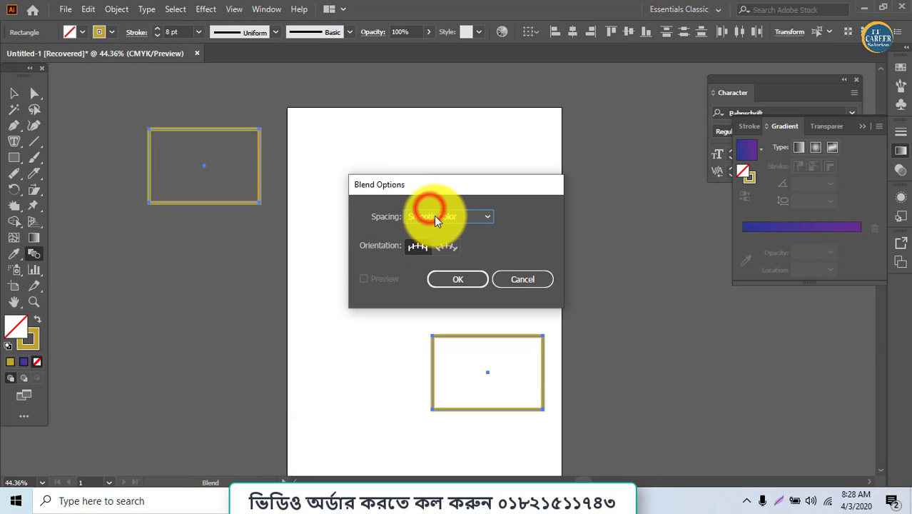
click(440, 246)
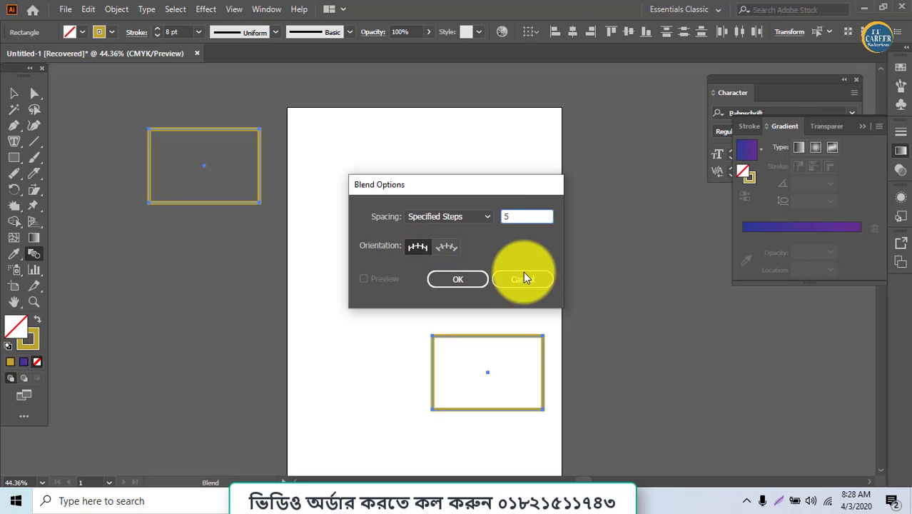
click(477, 278)
click(488, 372)
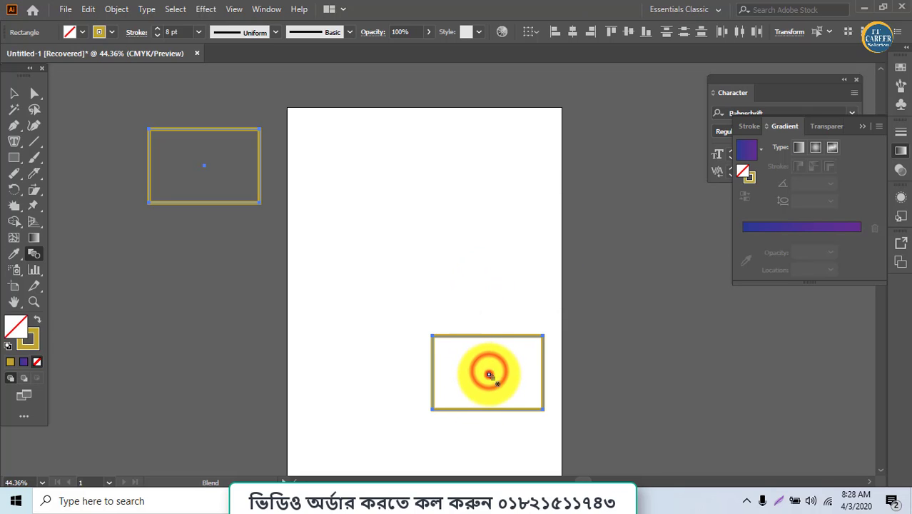
click(205, 168)
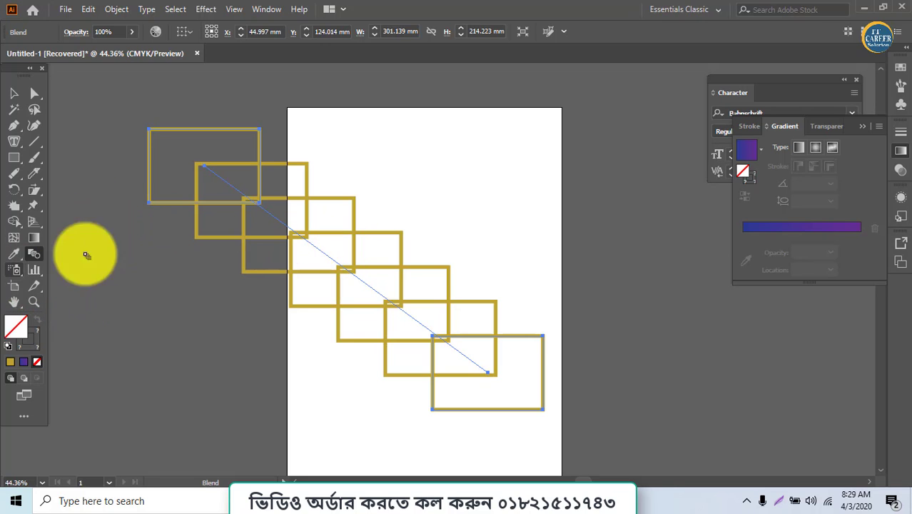
Show the symbols, load the Flowers symbol library and place its window beside the artboard's right edge.
click(265, 8)
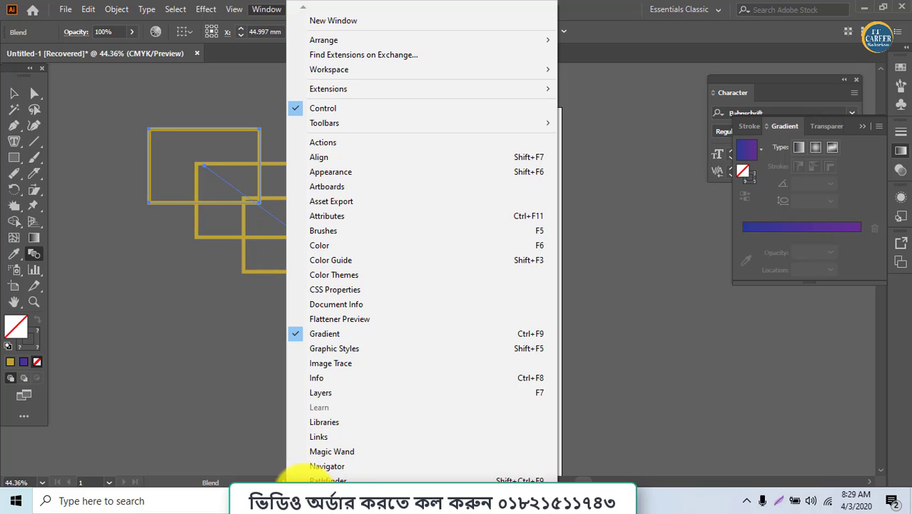
mouse_move(304, 478)
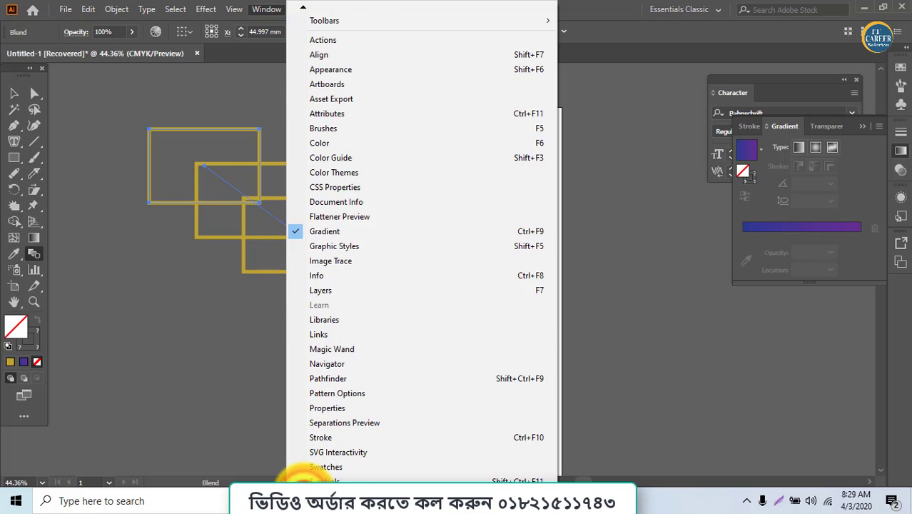
click(321, 436)
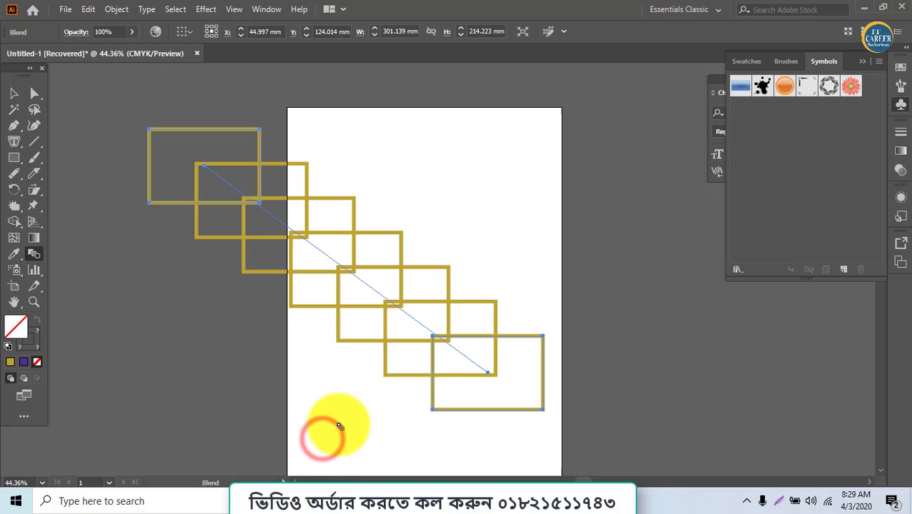
click(737, 268)
click(768, 179)
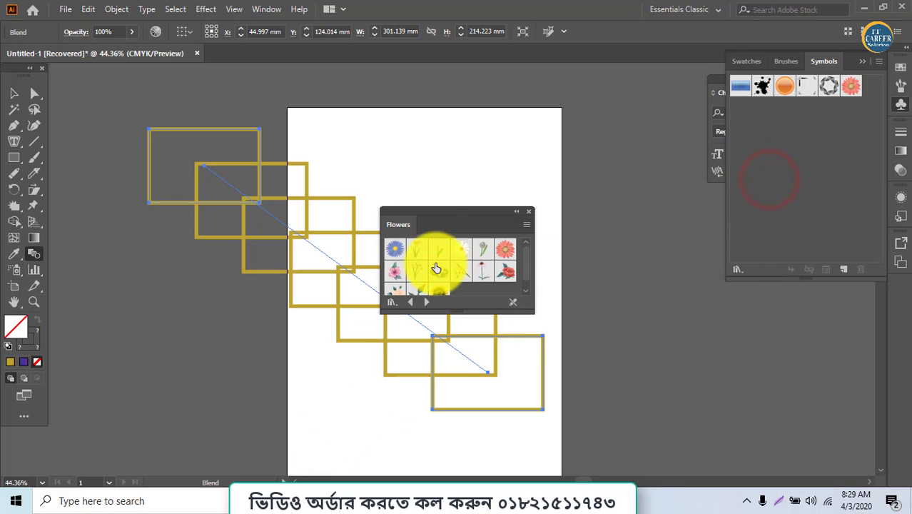
drag(444, 212, 600, 171)
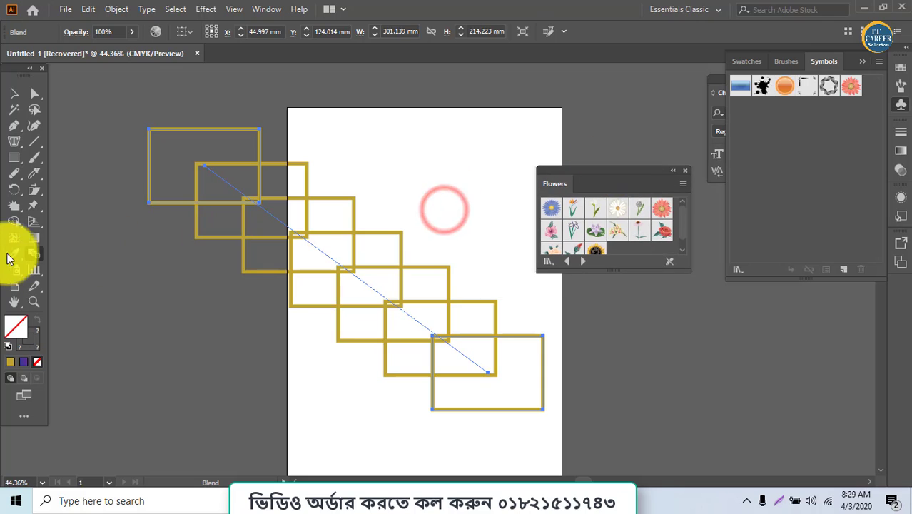
Spray a blue Aster, an orange long-stemmed flower and a white lily across the artboard's upper area with the Symbol Sprayer.
click(14, 270)
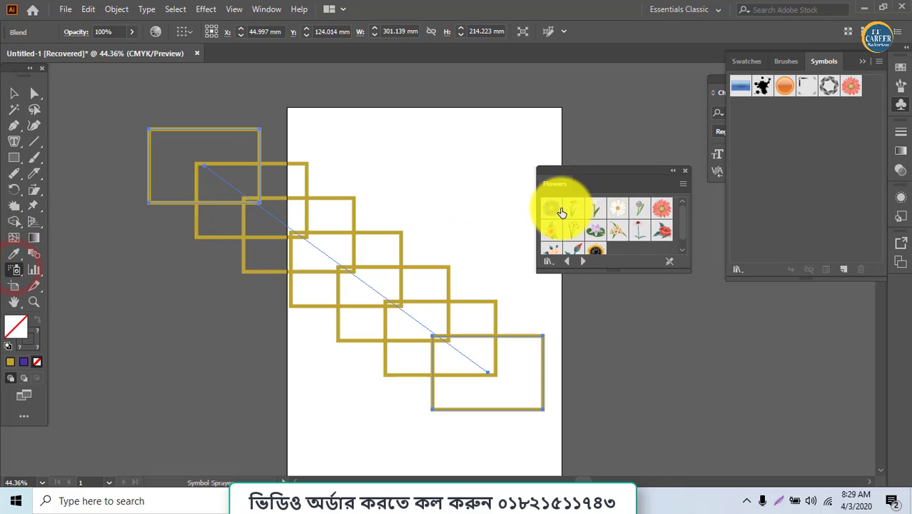
click(551, 207)
click(463, 154)
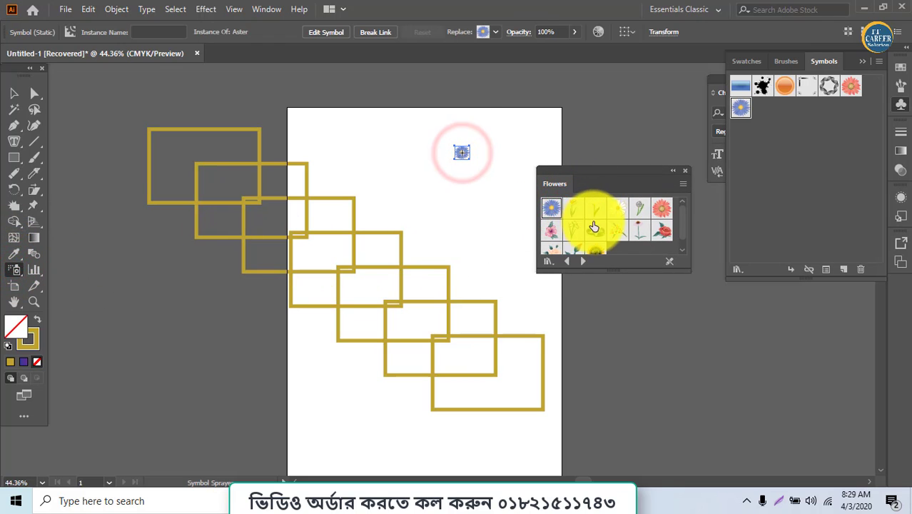
click(574, 208)
click(400, 142)
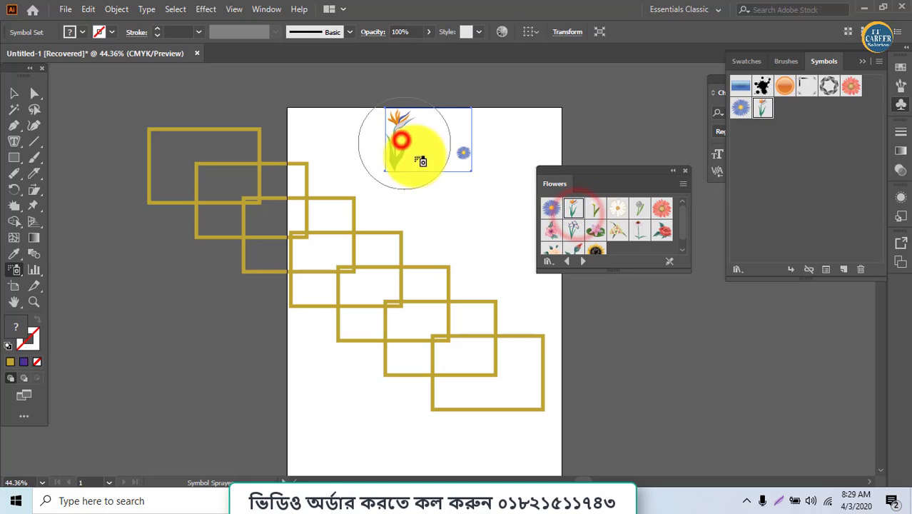
click(593, 206)
click(565, 137)
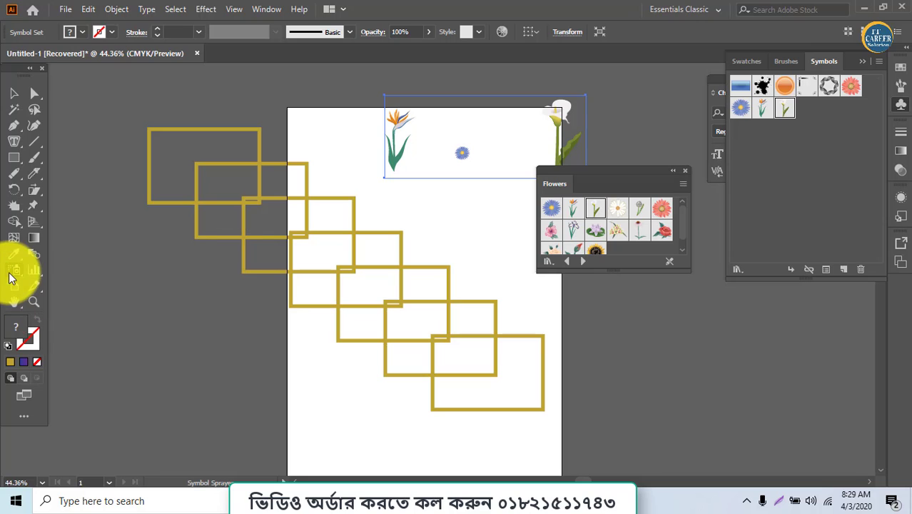
Draw a column graph left of the artboard and enter 2, 222, 2, 2 and 2 across its first data row.
drag(28, 276, 226, 390)
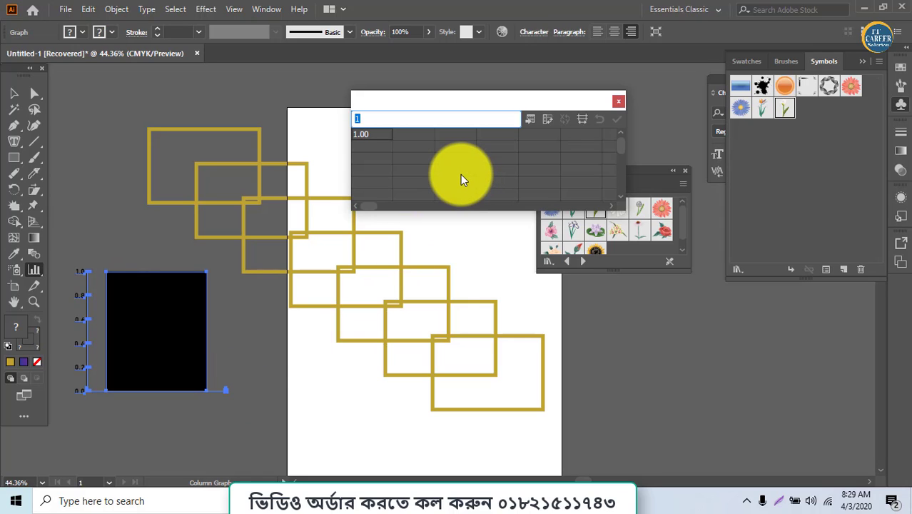
text(2)
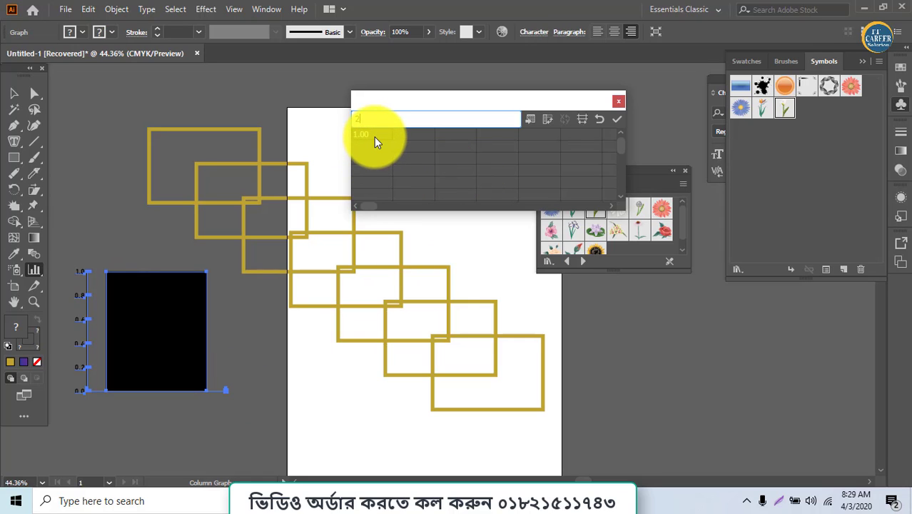
key(Tab)
text(222)
key(Tab)
text(2)
key(Tab)
text(2)
key(Tab)
text(2)
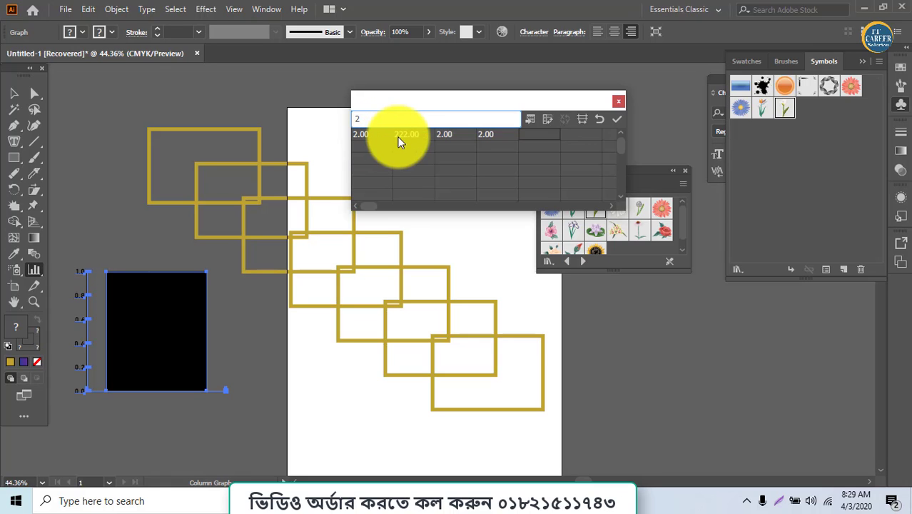
Correct the second value in the graph's first data row to 2.
click(400, 135)
text(2)
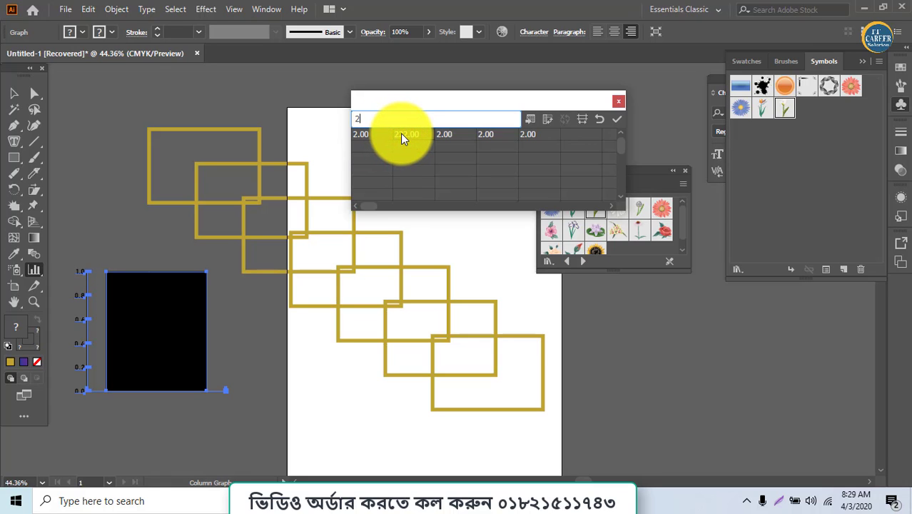
key(Tab)
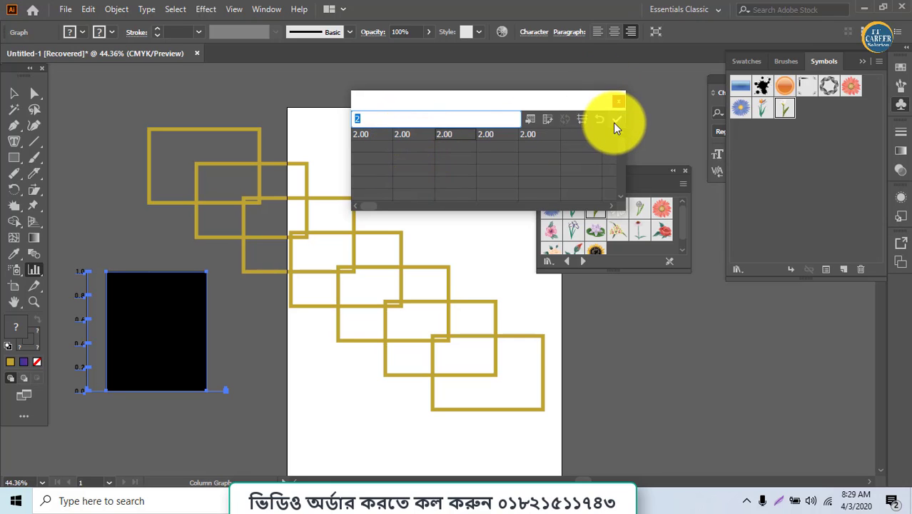
Apply the graph data, change the first row's second value to 3 and third value to 4, and update the graph.
click(613, 122)
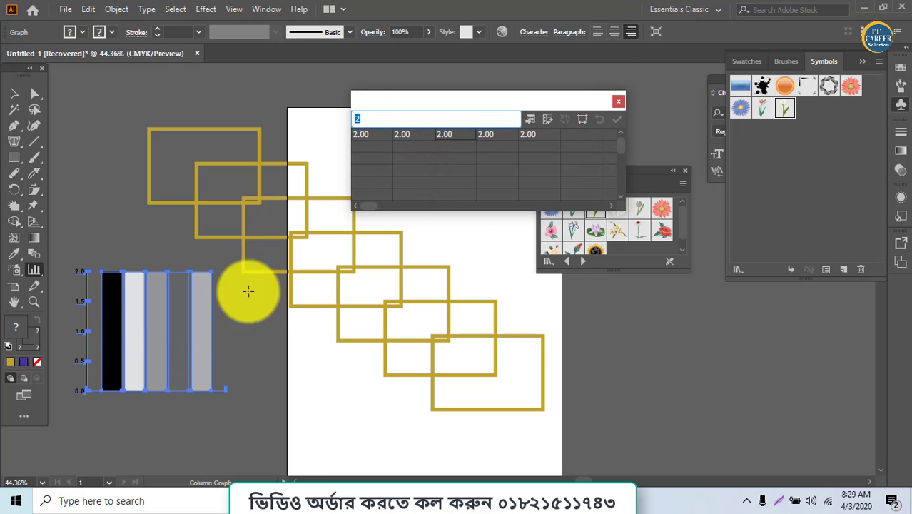
click(400, 132)
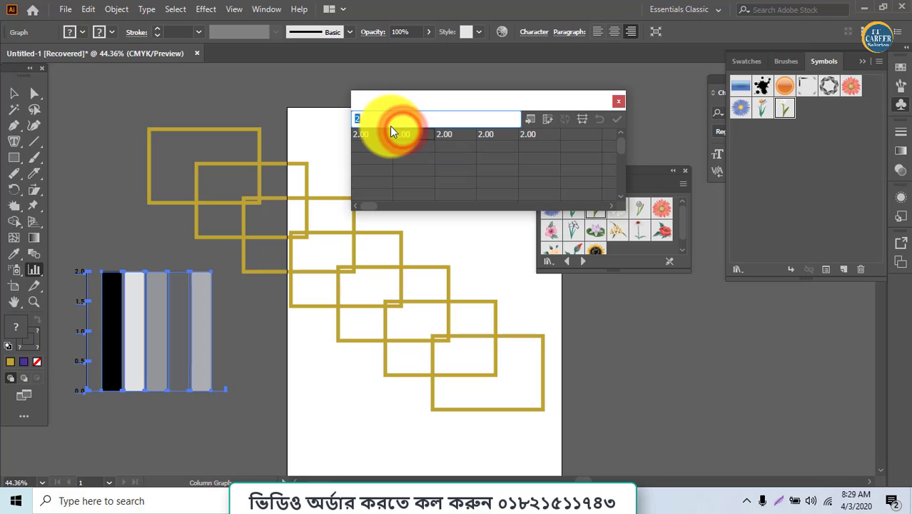
text(3)
key(Tab)
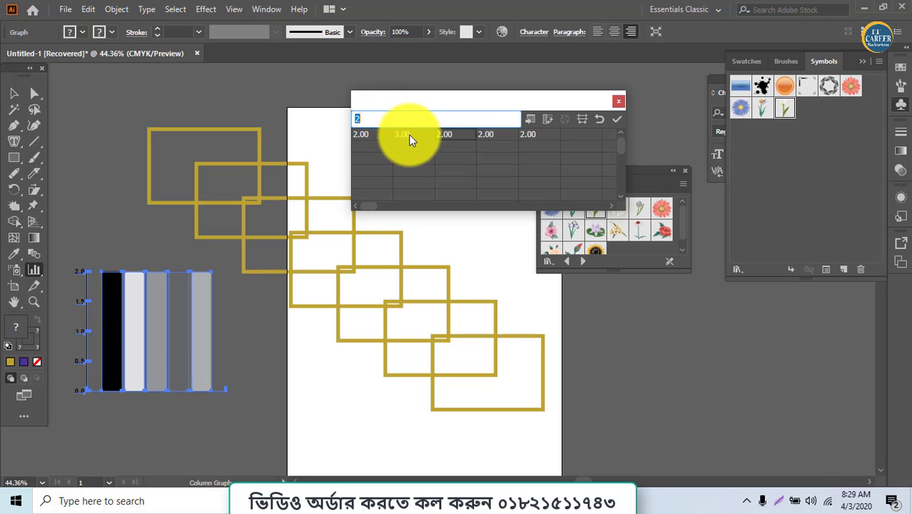
key(BackSpace)
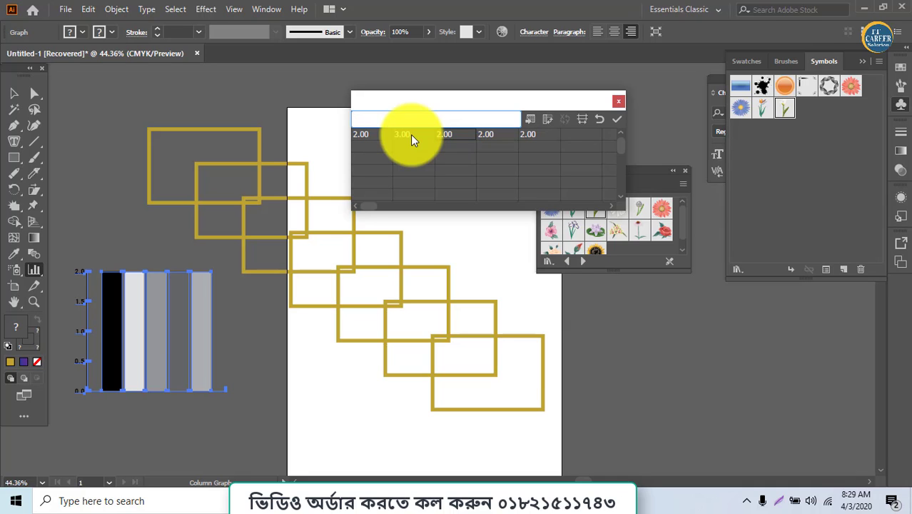
text(3)
key(BackSpace)
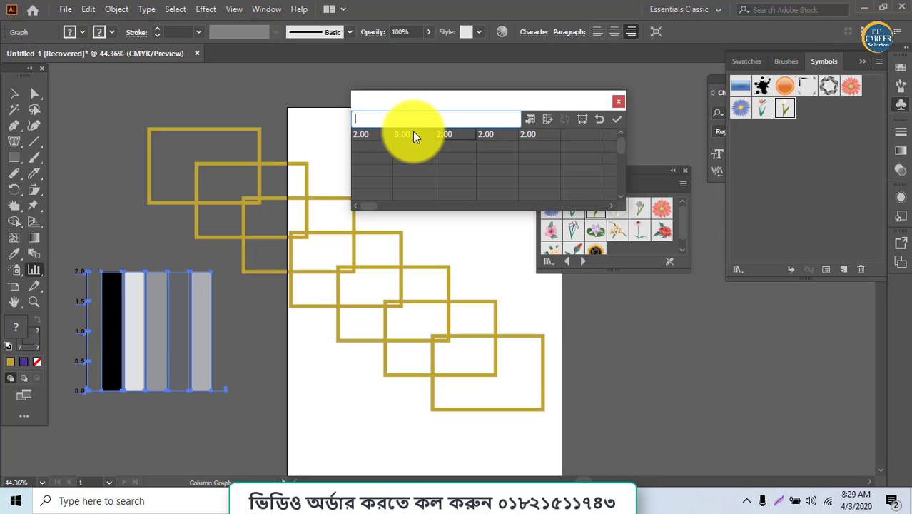
text(4)
key(Tab)
click(612, 116)
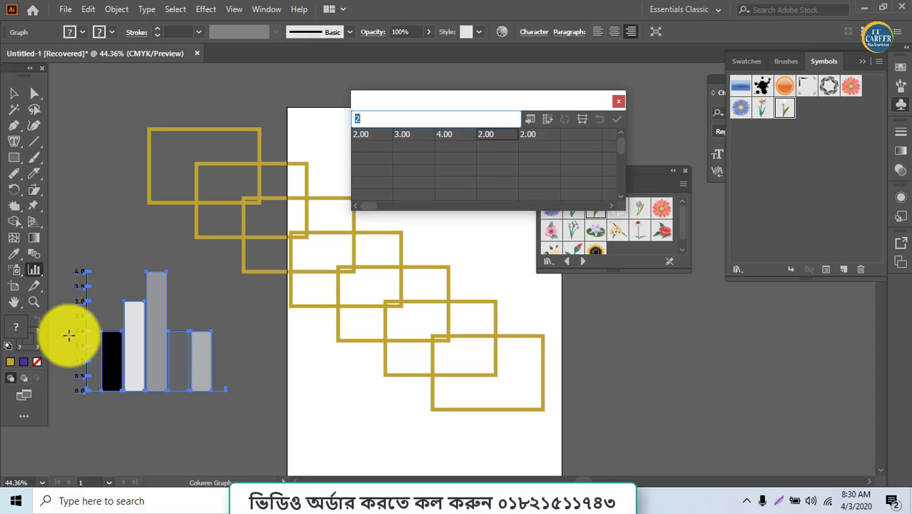
Draw a rectangle above the gold rectangle blend's upper end and fill it with black.
click(19, 328)
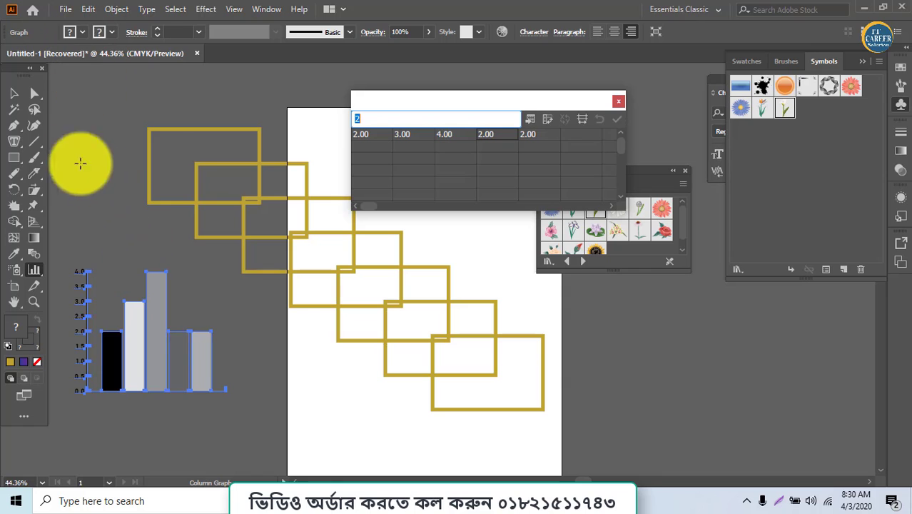
click(148, 138)
right_click(147, 141)
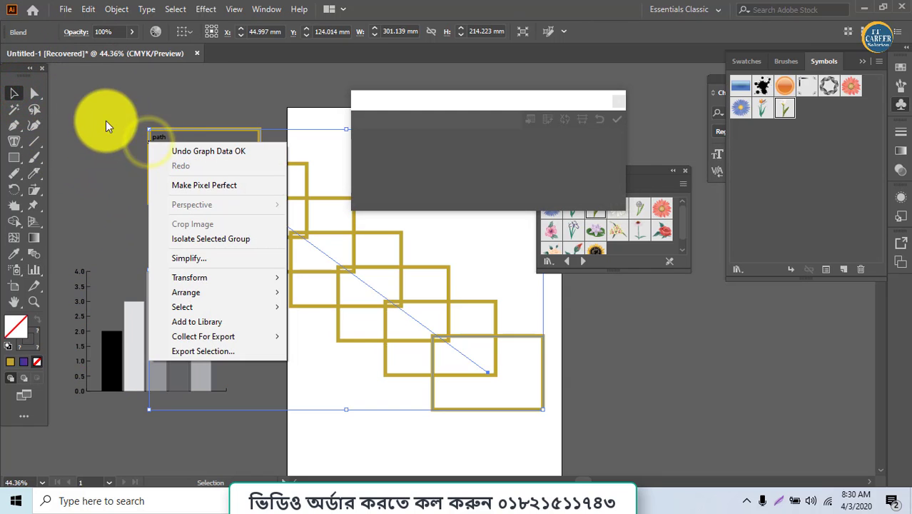
click(14, 157)
scroll(71, 235, up, 3)
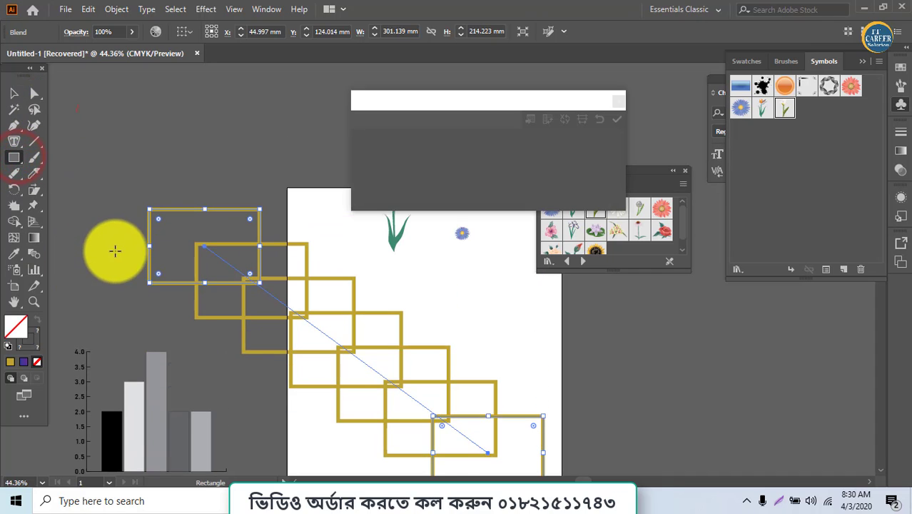
drag(118, 138, 211, 189)
click(73, 31)
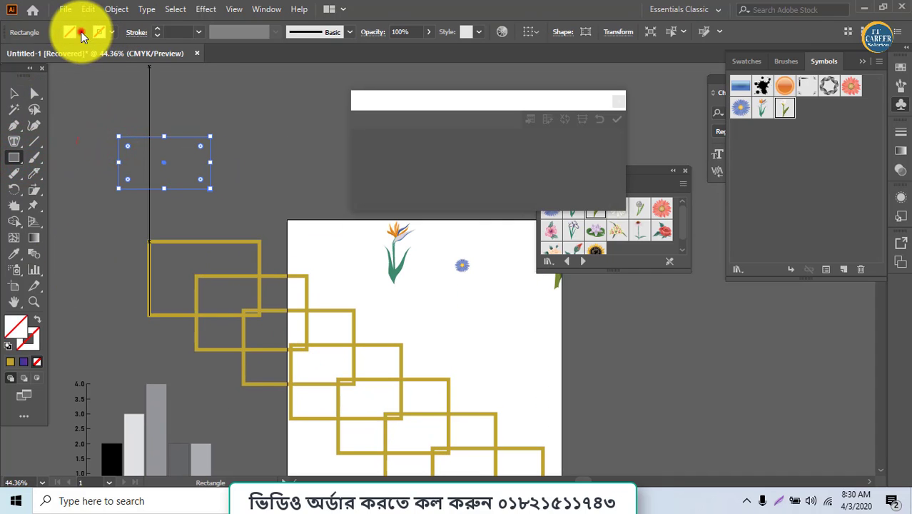
click(41, 56)
Give the black rectangle a red stroke of 16 pt and close the graph data window.
click(111, 33)
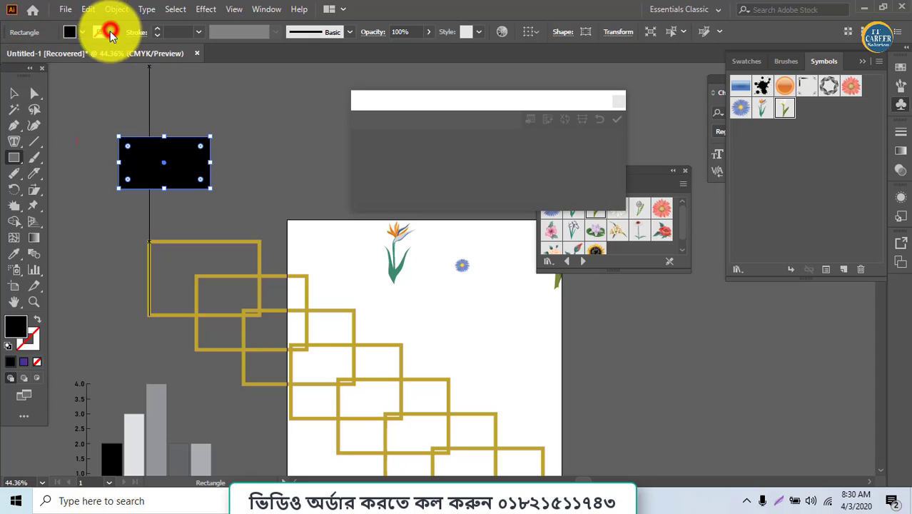
click(111, 37)
click(111, 54)
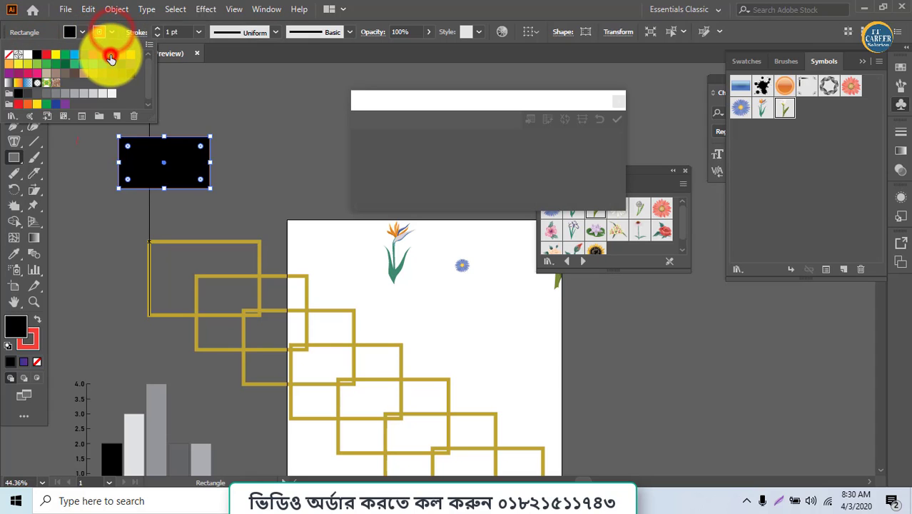
click(156, 32)
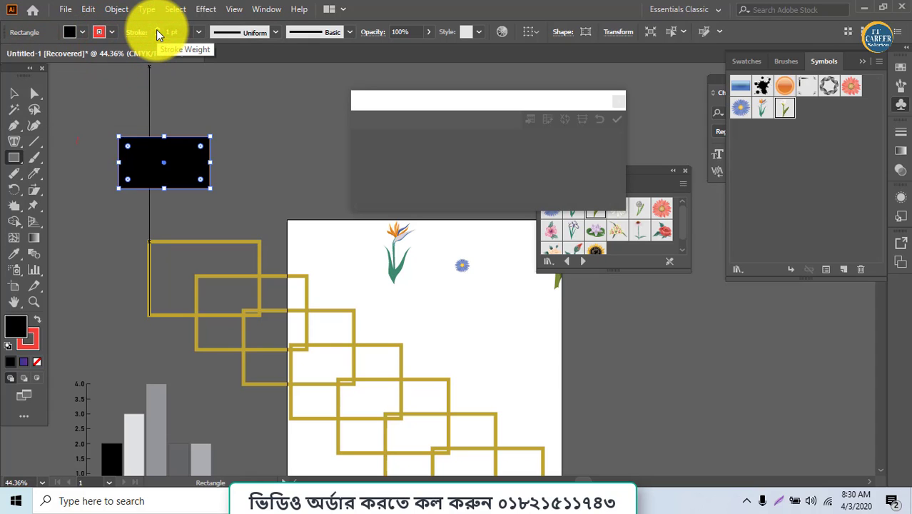
click(157, 29)
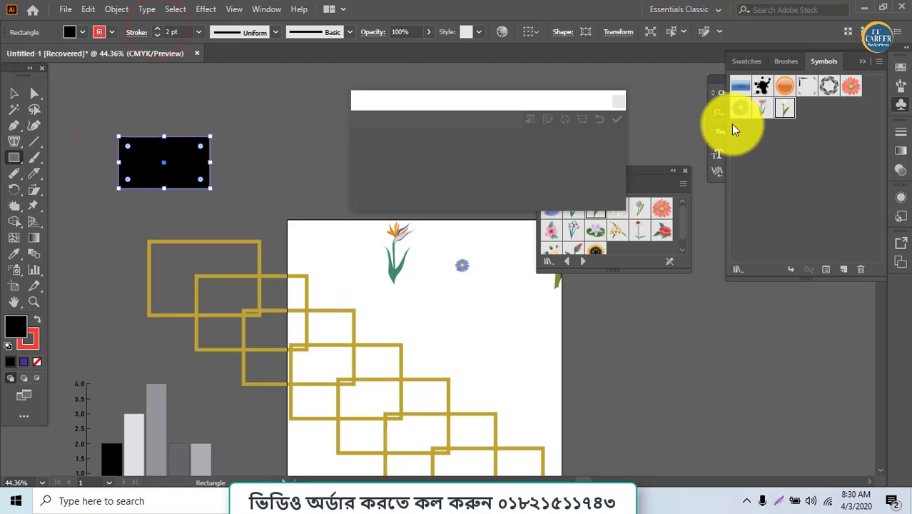
click(617, 100)
click(158, 29)
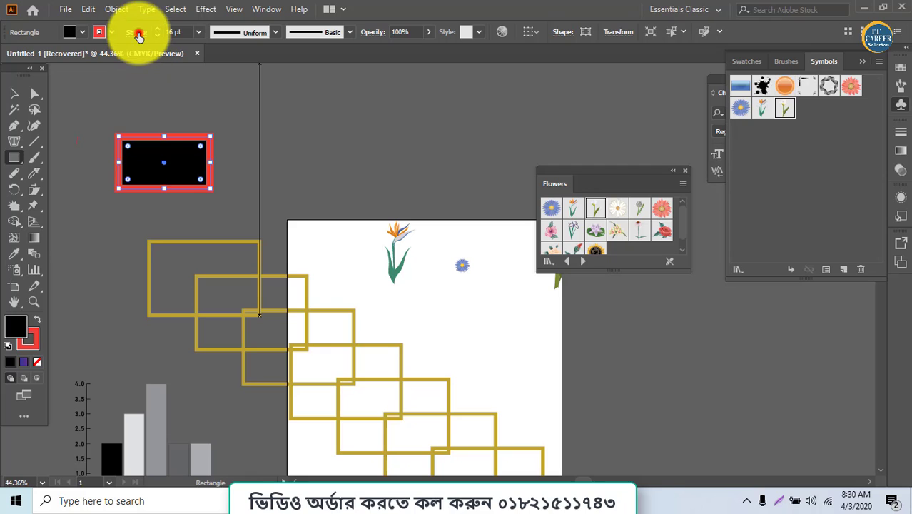
Set the rectangle's stroke to a round cap and round join corners.
click(139, 34)
click(69, 65)
click(70, 84)
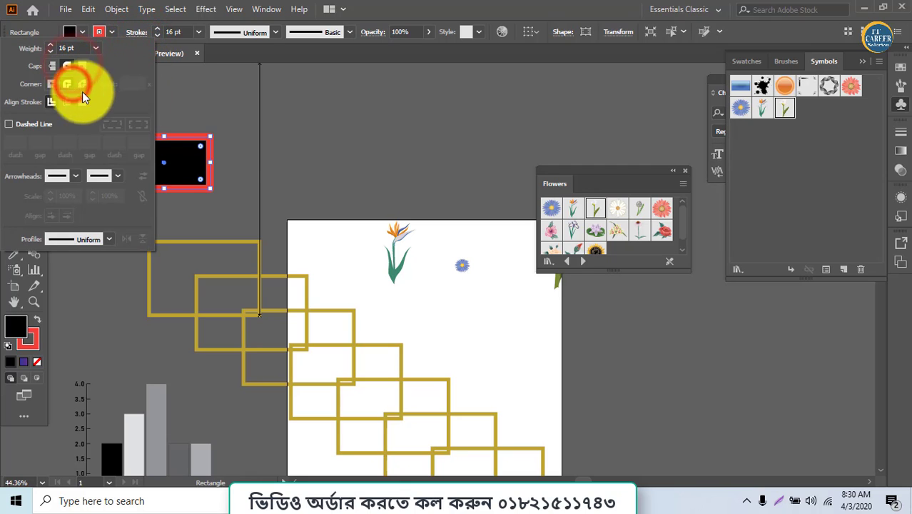
Try the first tapered width profiles on the rectangle's stroke, ending with the flat band with pointed ends.
click(240, 32)
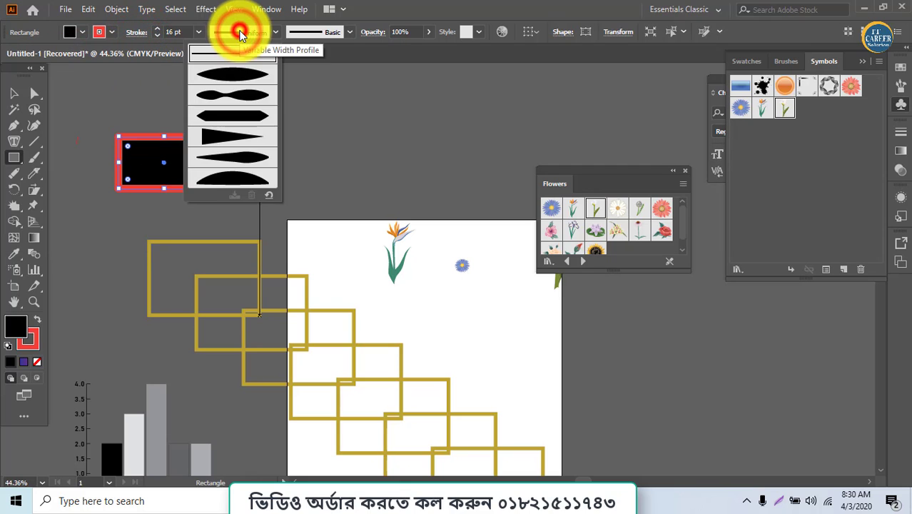
click(238, 70)
click(244, 32)
click(234, 95)
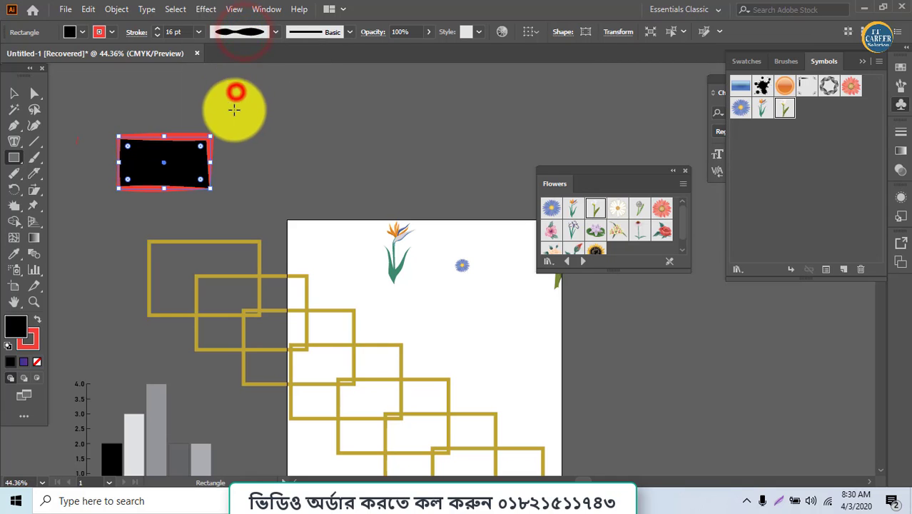
click(242, 33)
click(240, 114)
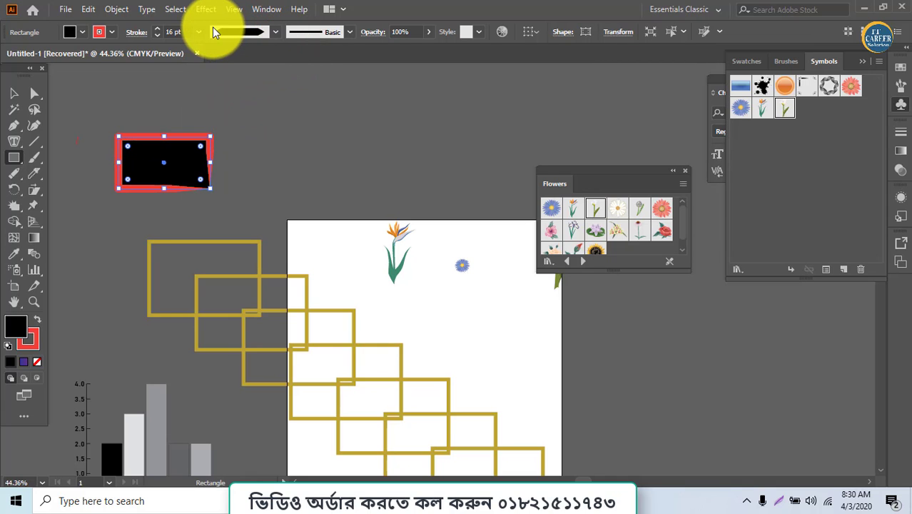
Start a new document in inches with landscape orientation, 12 in wide and 10 in high.
click(64, 10)
click(65, 31)
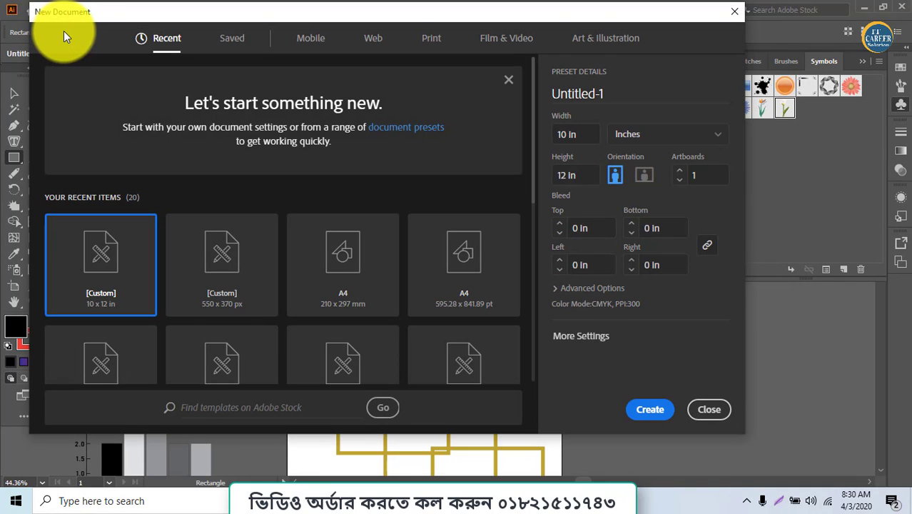
click(575, 92)
click(655, 133)
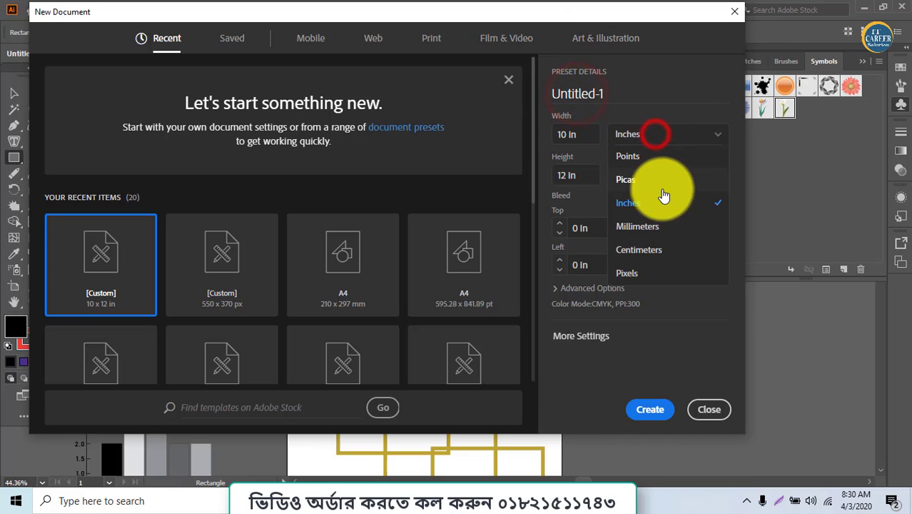
click(575, 175)
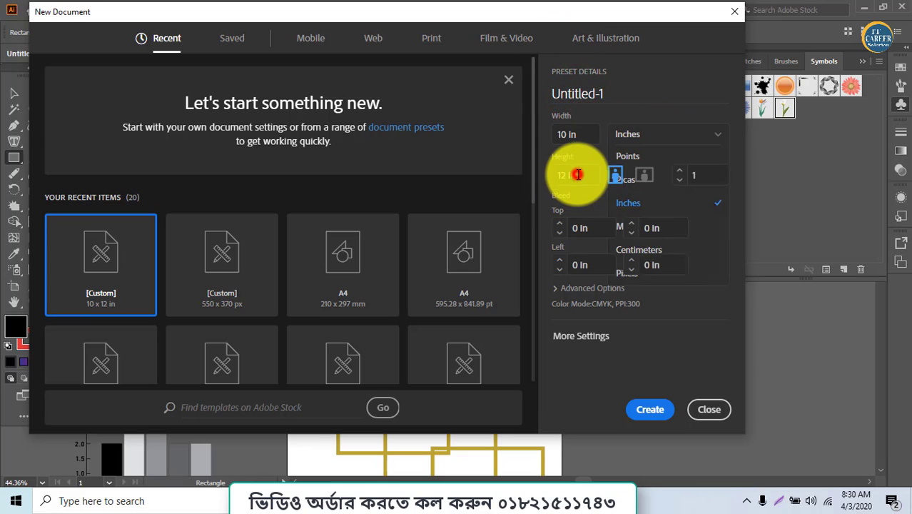
click(585, 120)
click(625, 177)
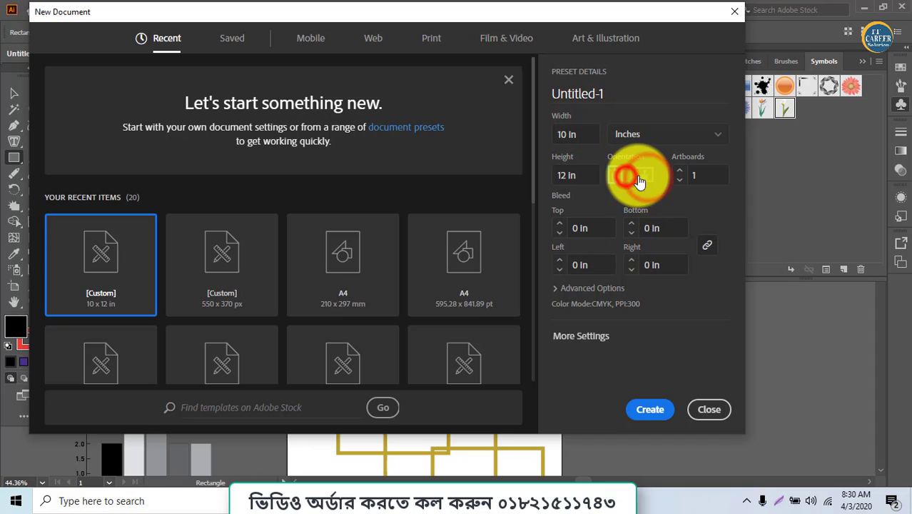
click(641, 177)
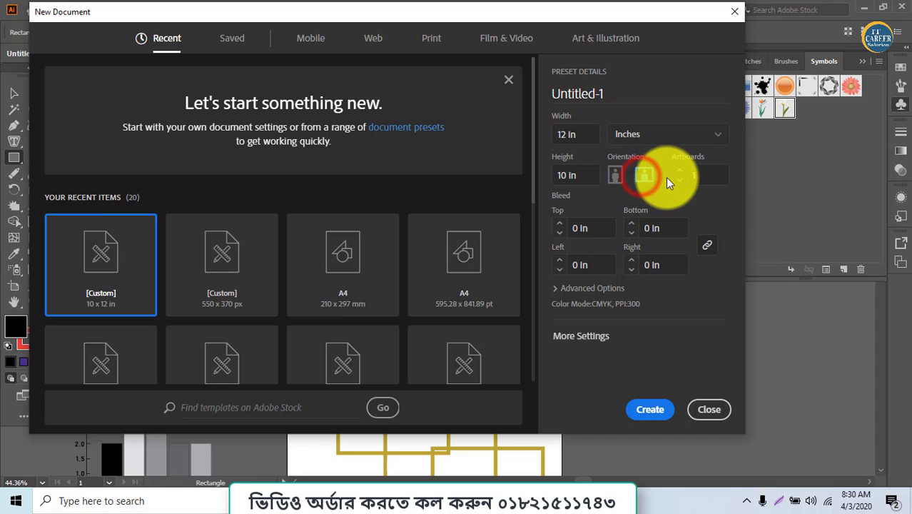
Review the color modes in the advanced options, keep CMYK Color and create the document.
click(585, 288)
scroll(585, 292, down, 1)
click(597, 261)
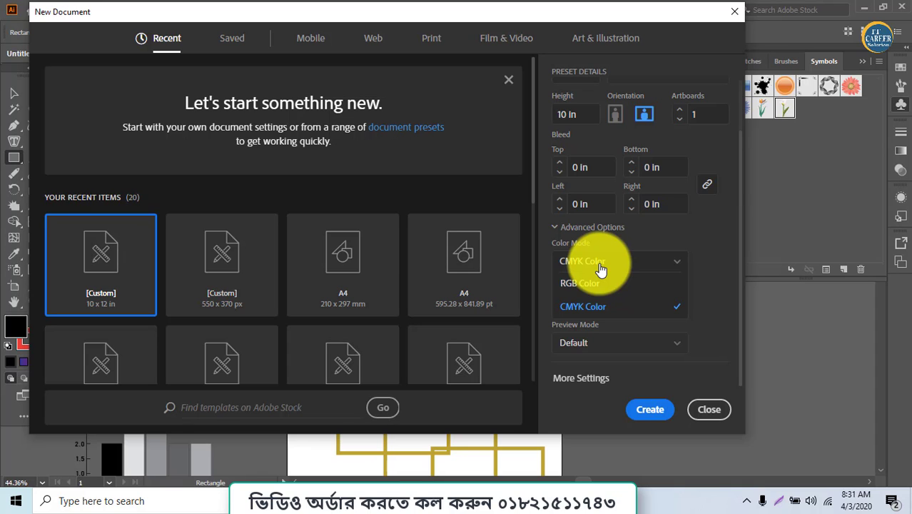
click(601, 269)
click(650, 409)
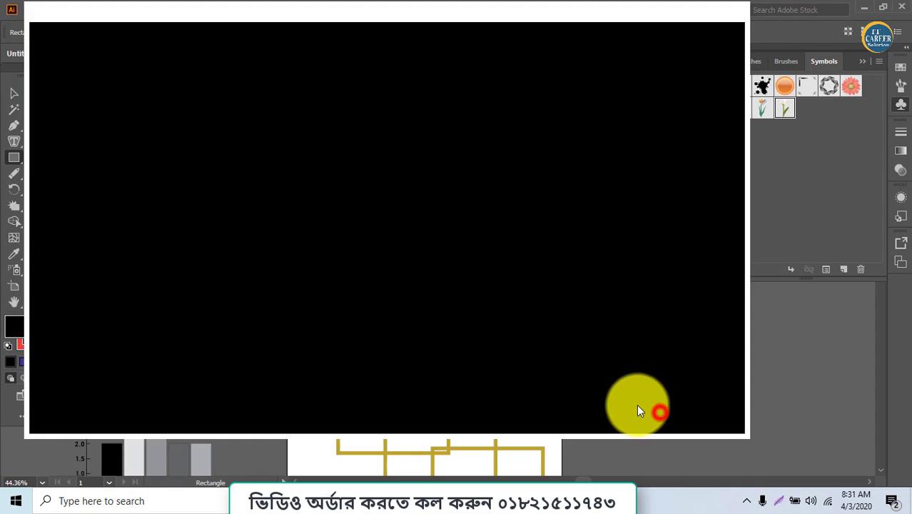
Open the file order ai.ai from the Desktop.
click(65, 9)
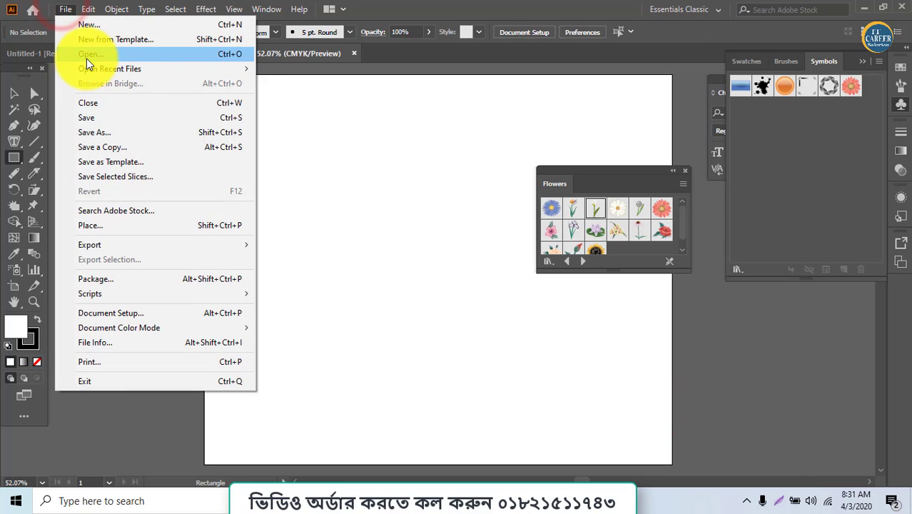
click(86, 58)
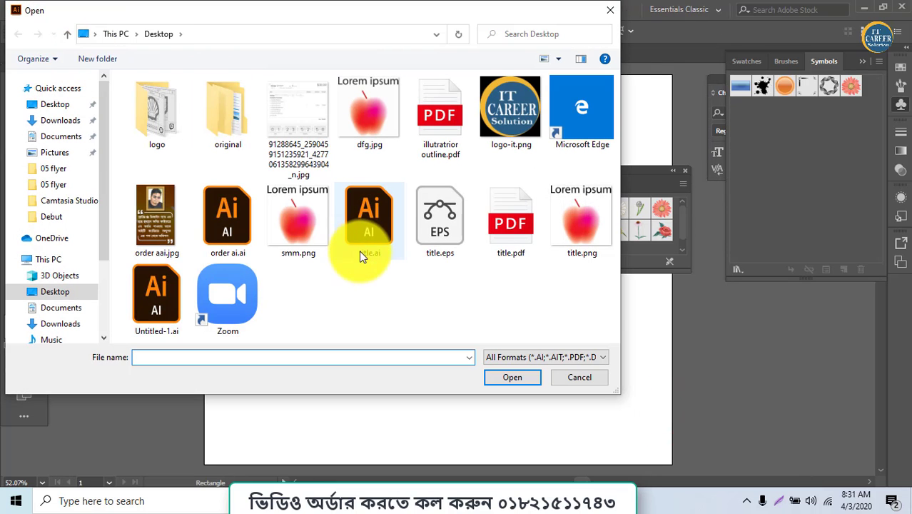
double_click(221, 224)
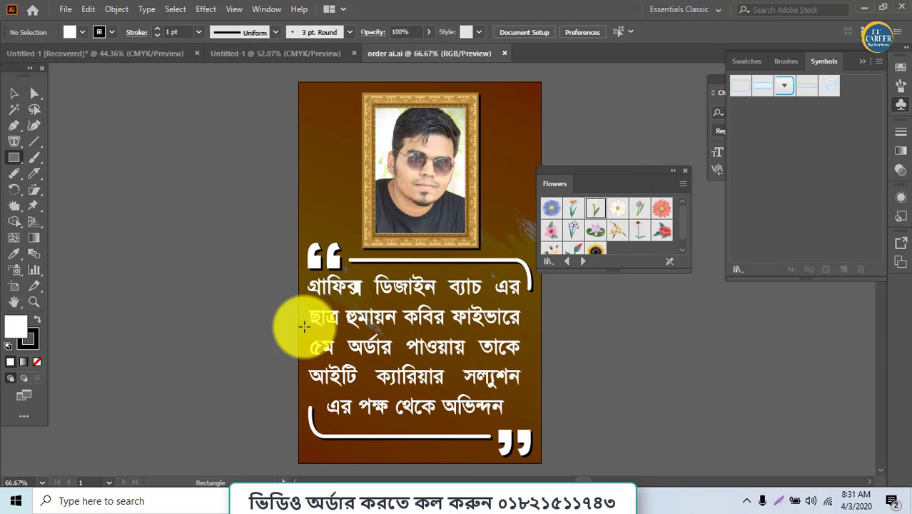
Look through the file types available for saving order ai.ai under another format, and cancel without saving.
click(65, 9)
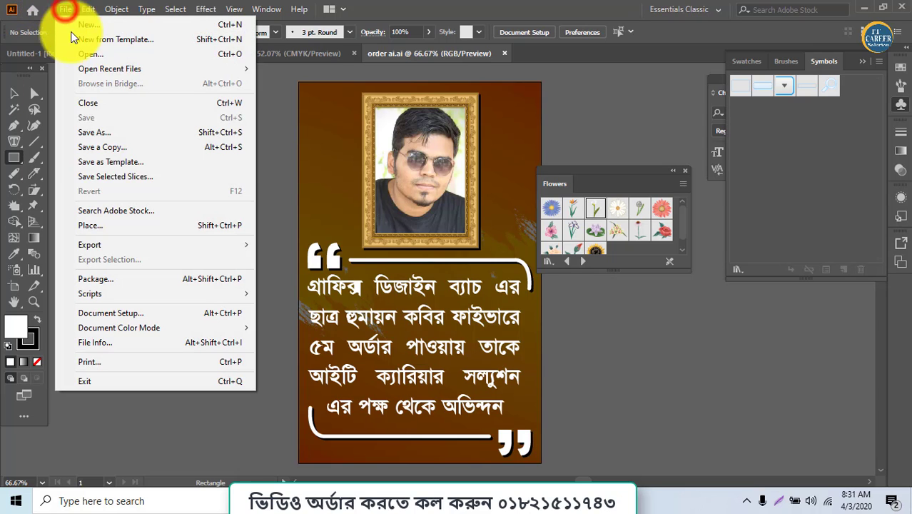
click(93, 132)
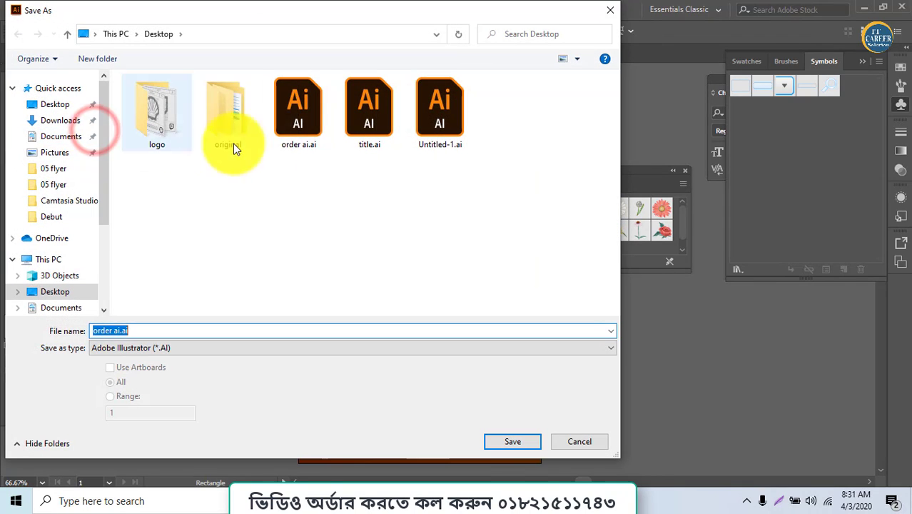
click(171, 348)
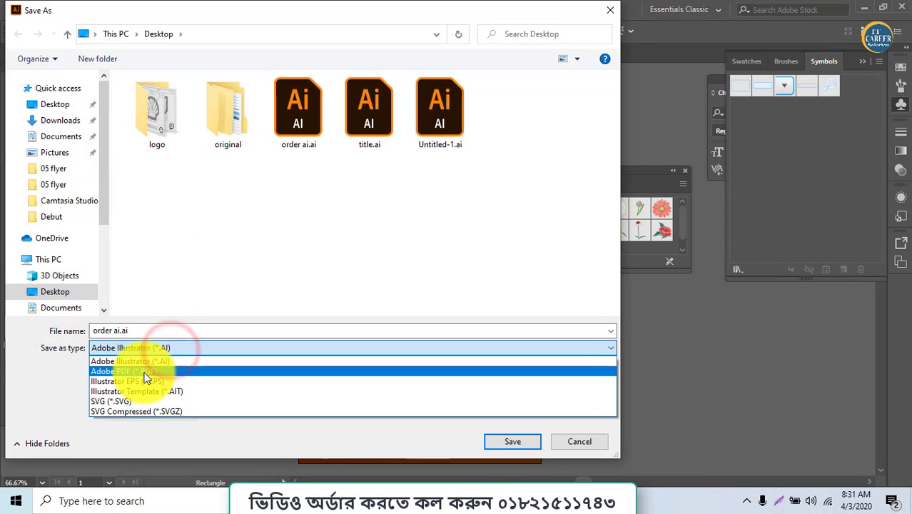
click(581, 439)
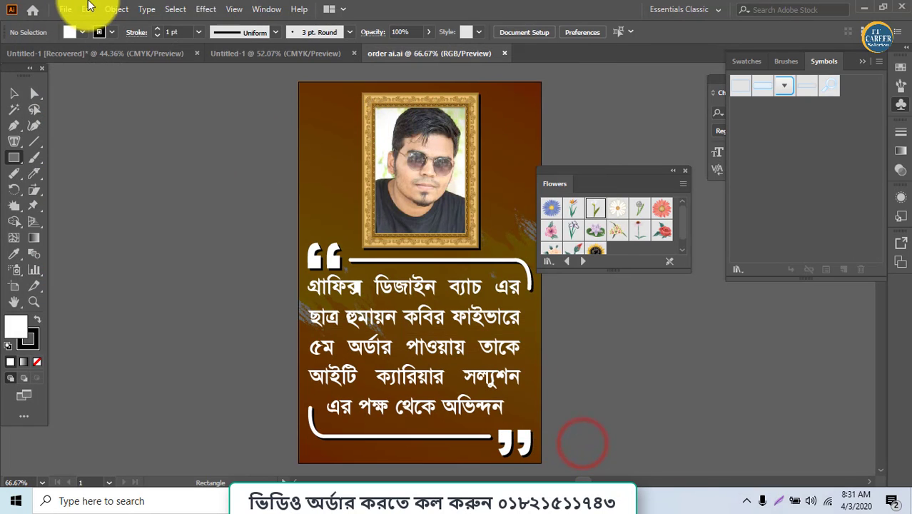
Place the image smm.png from the Desktop beside the artboard of order ai.ai.
click(65, 10)
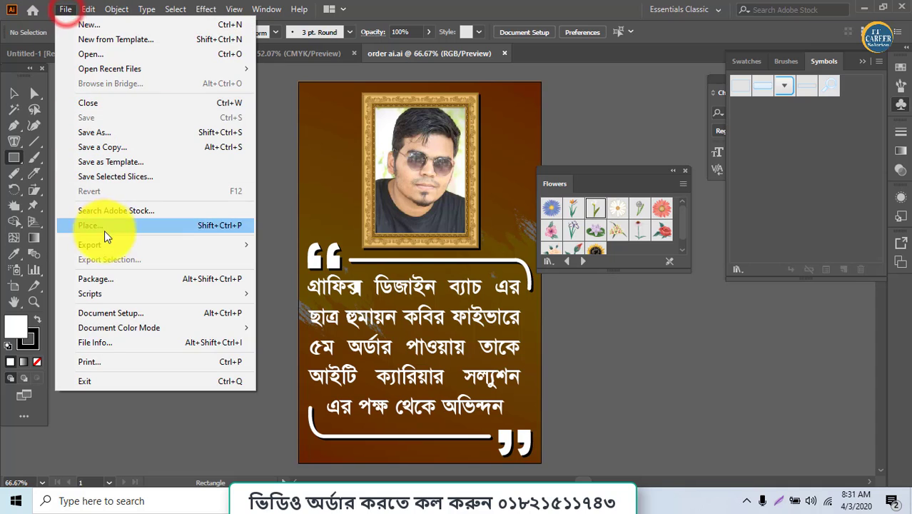
click(105, 245)
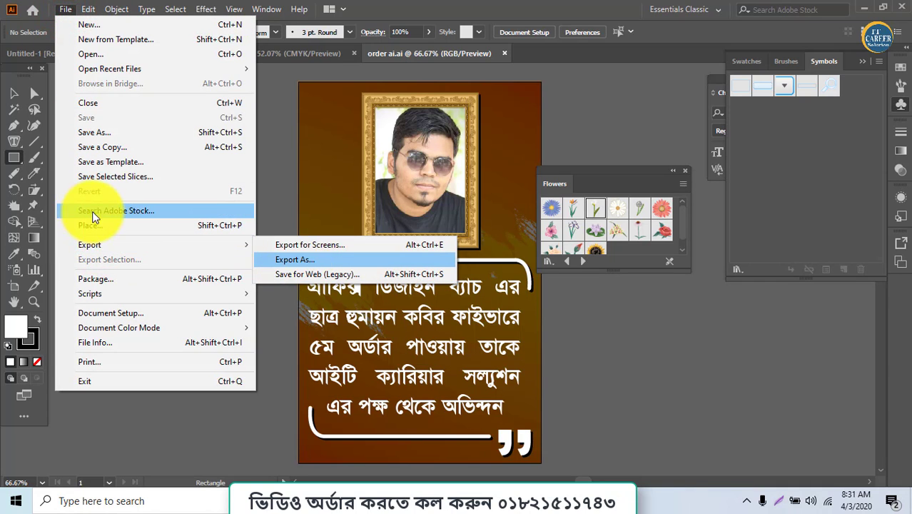
click(102, 222)
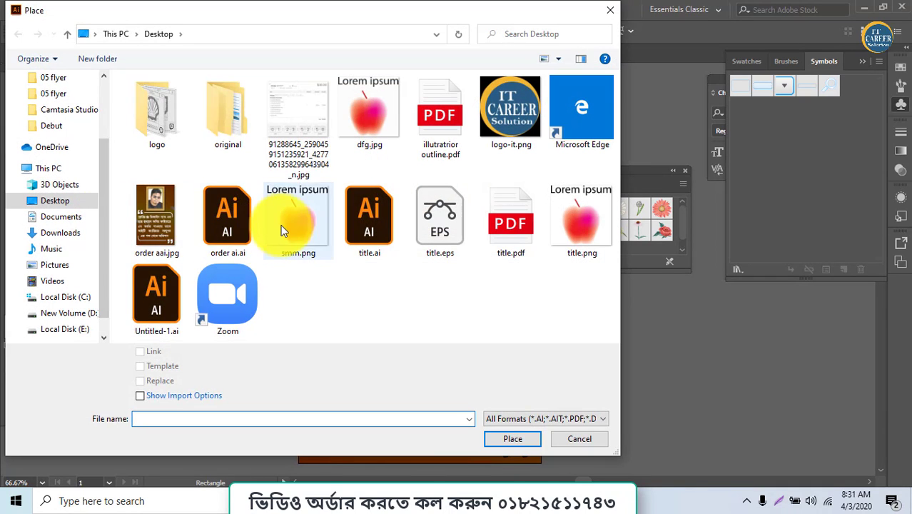
double_click(280, 225)
click(179, 175)
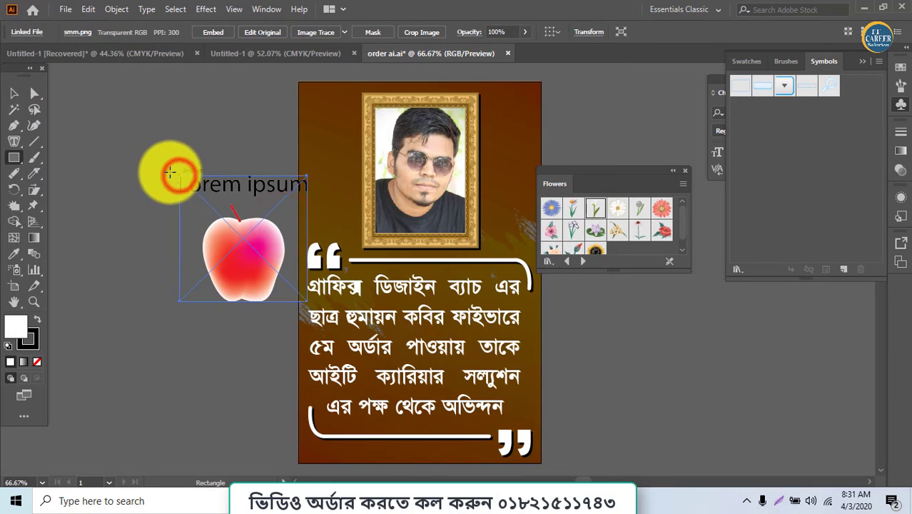
Try to export the document as the JPEG order aai.jpg, decline replacing the existing file and cancel the export.
click(65, 9)
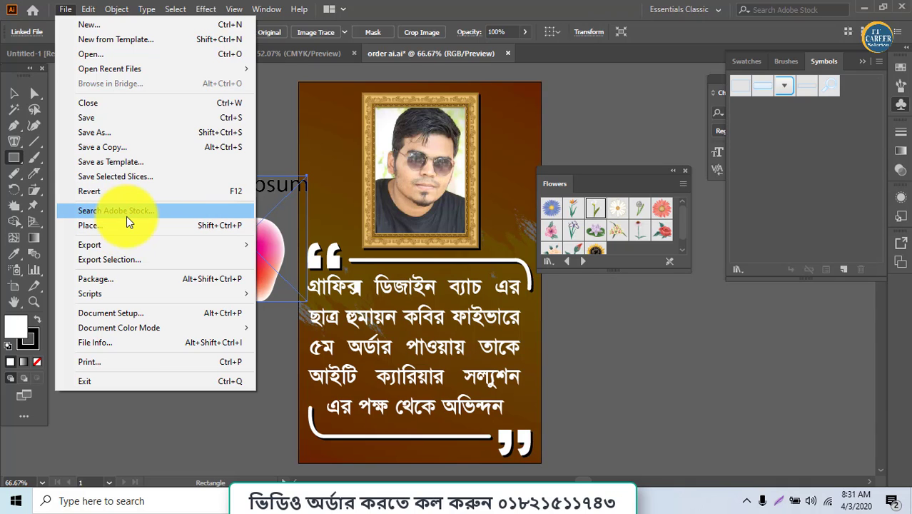
click(128, 241)
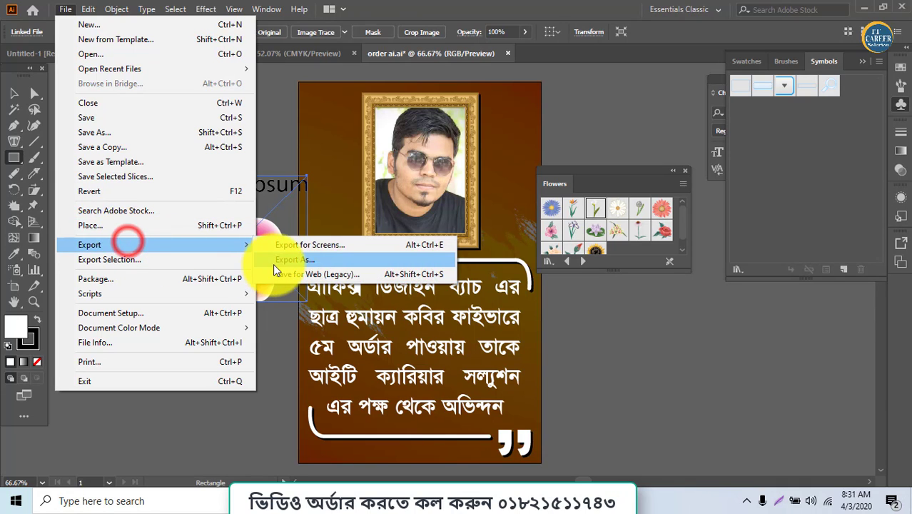
click(273, 261)
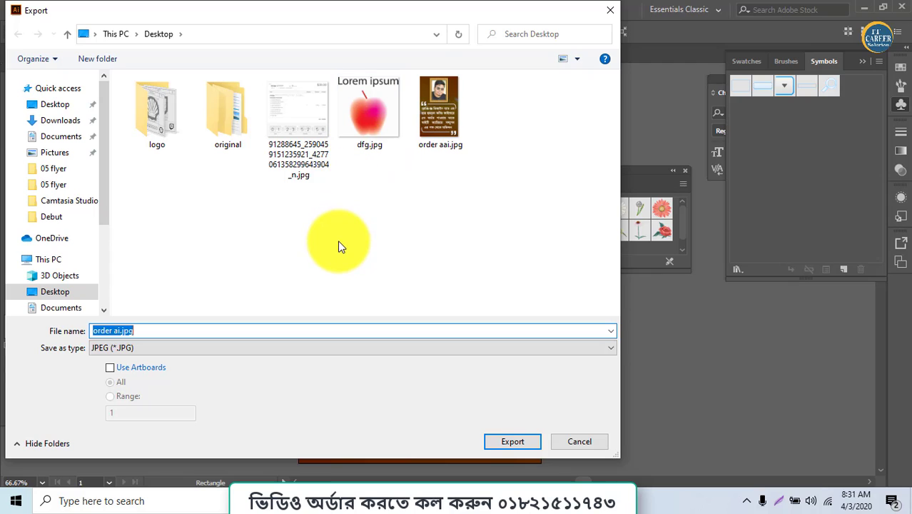
click(424, 150)
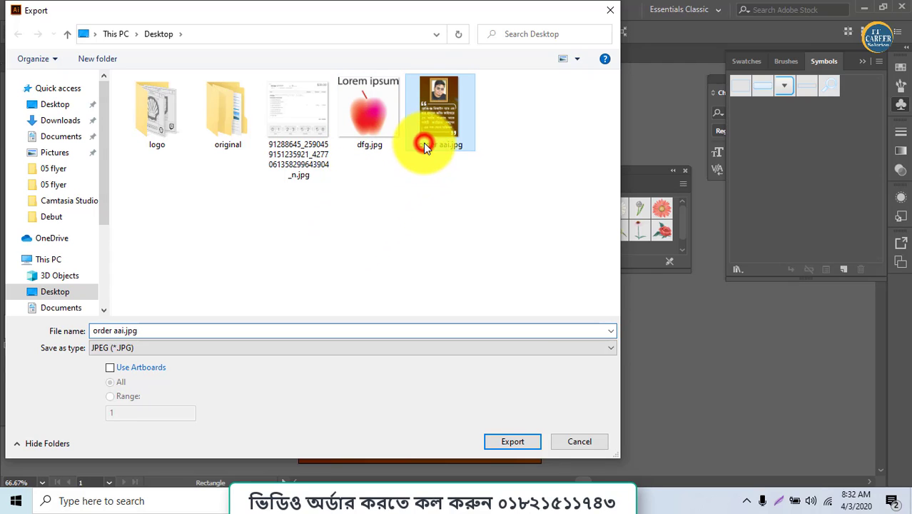
click(511, 441)
click(572, 444)
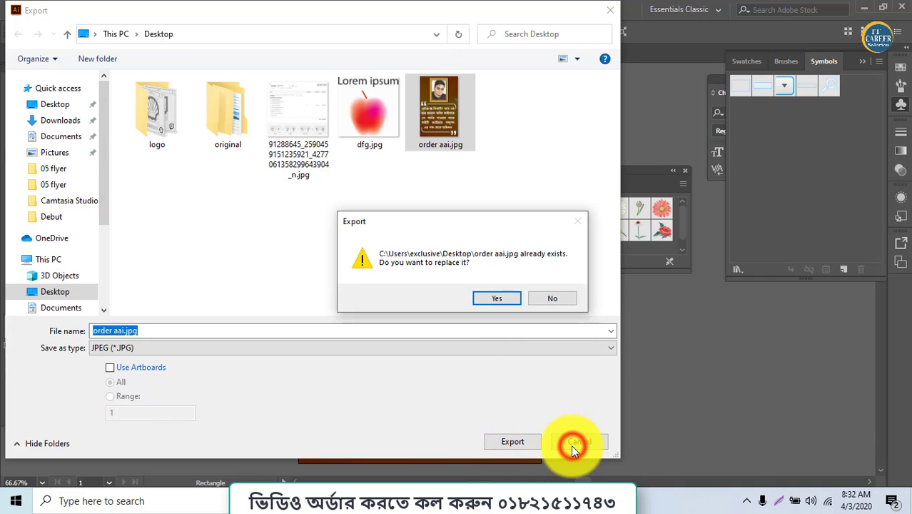
click(550, 302)
click(584, 438)
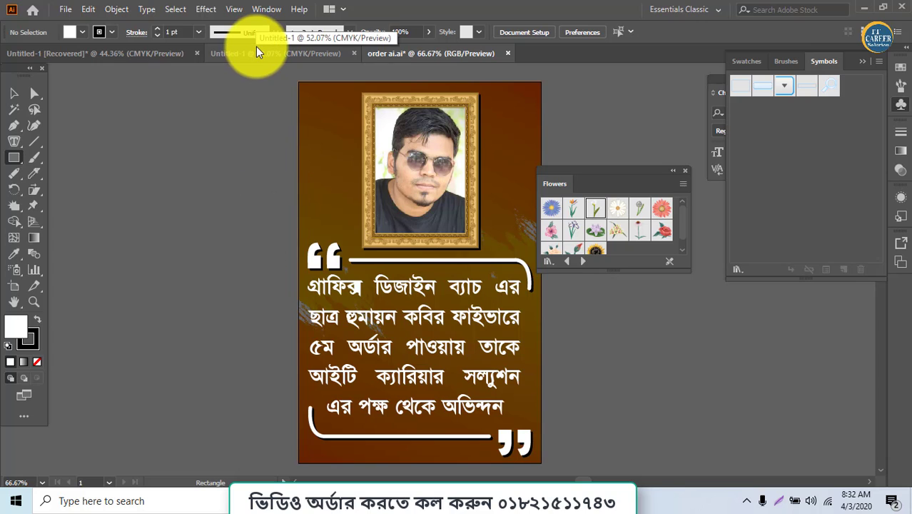
Look over the available file, edit, text, object and effect commands, including the Change Case and 3D options.
click(65, 10)
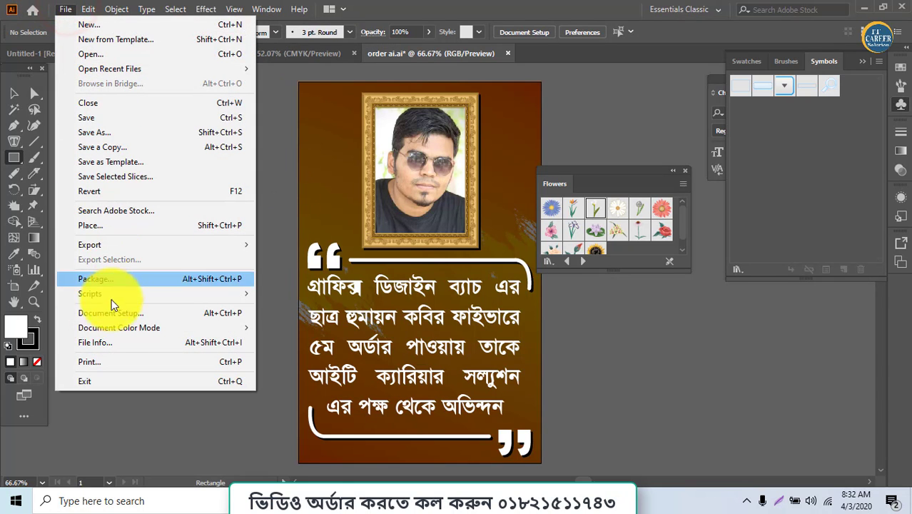
mouse_move(84, 12)
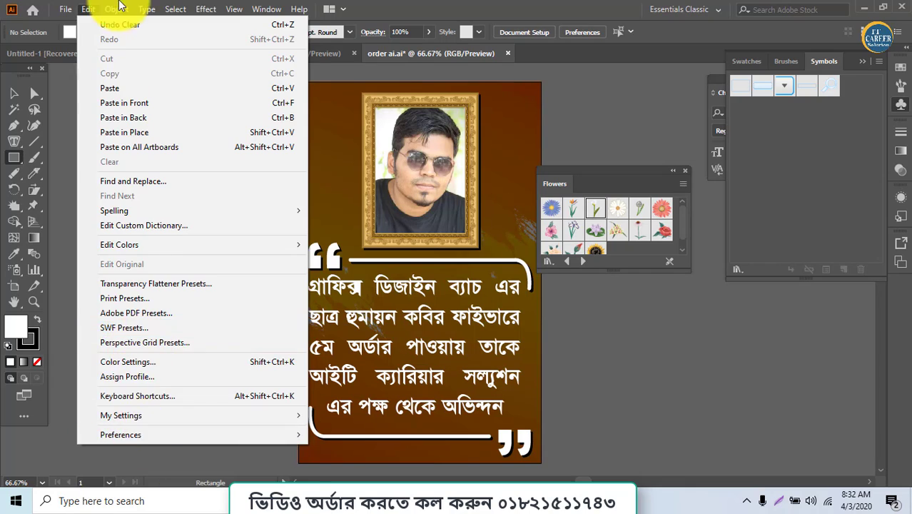
click(125, 8)
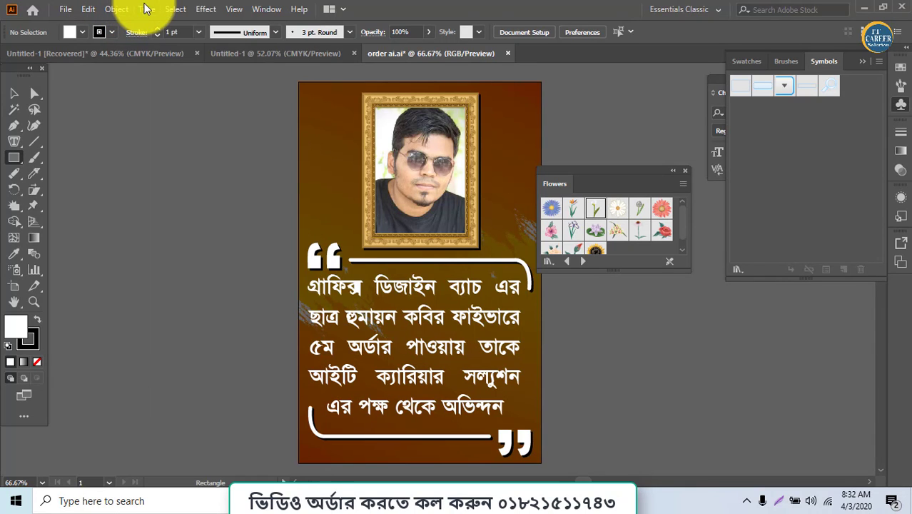
click(145, 9)
mouse_move(173, 217)
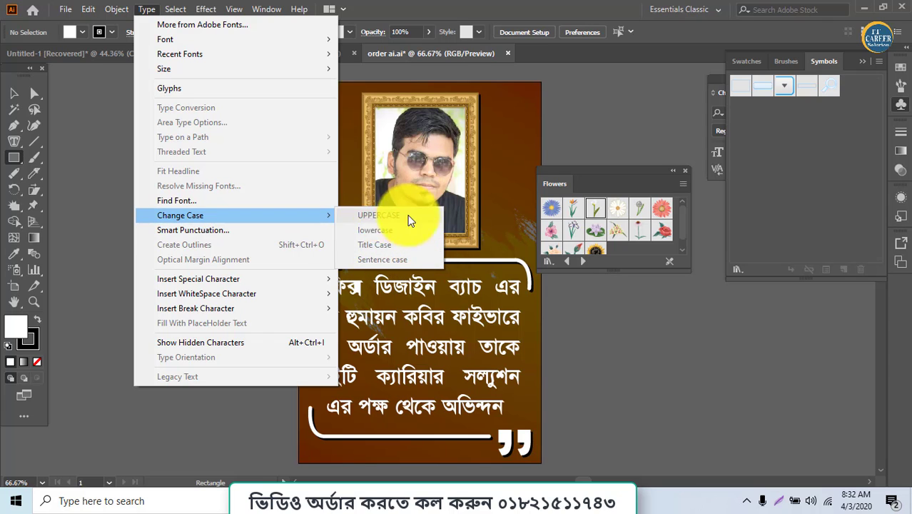
click(120, 9)
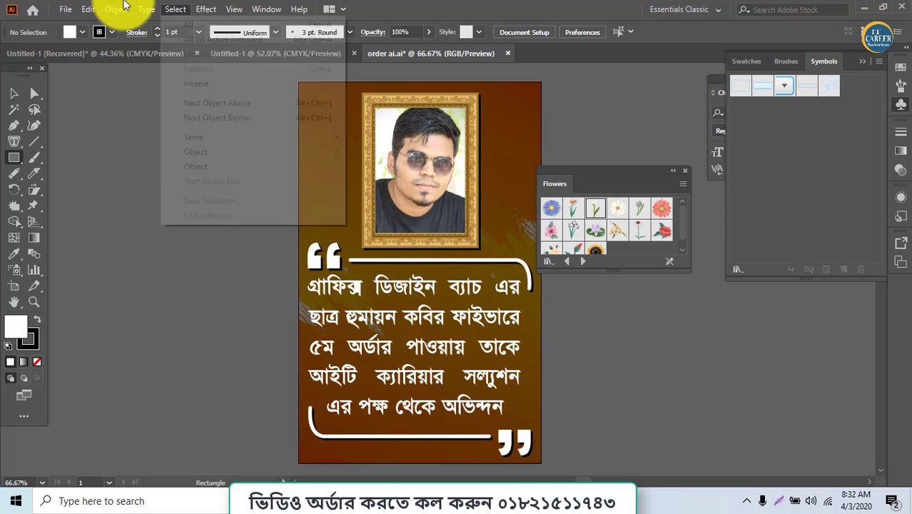
click(112, 10)
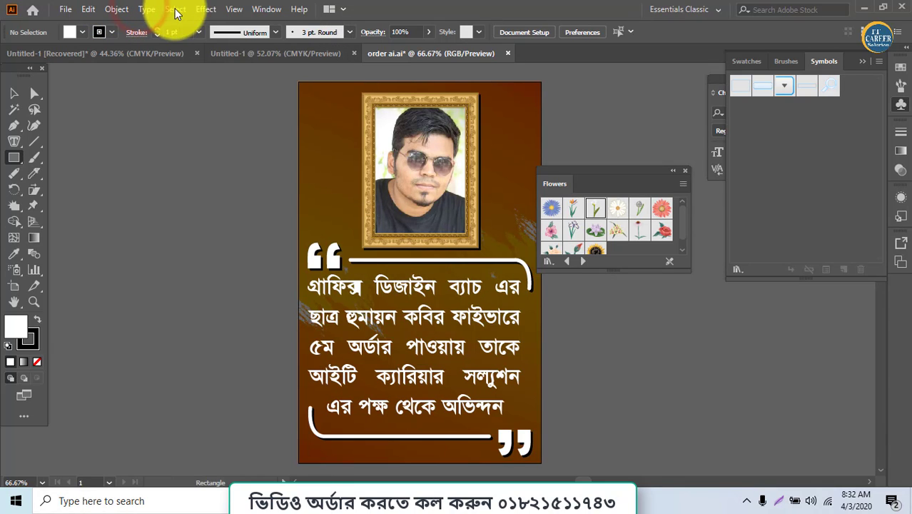
click(206, 9)
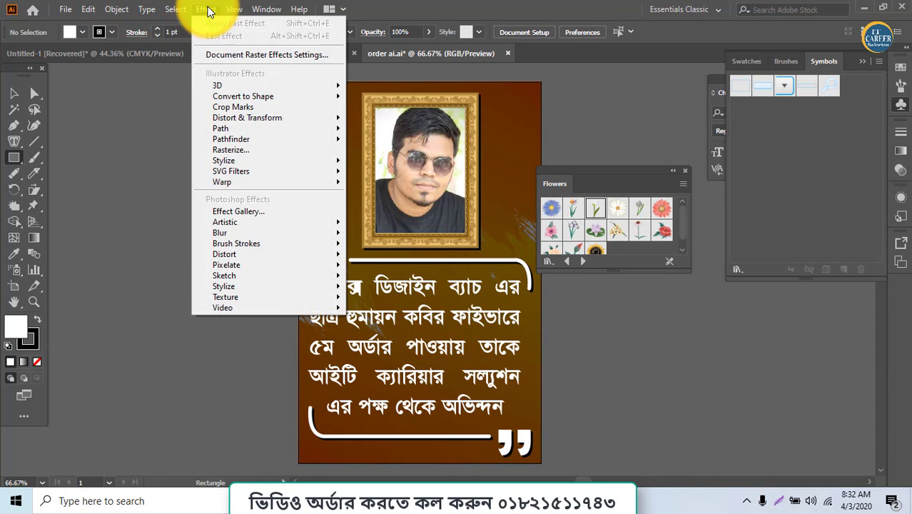
mouse_move(231, 87)
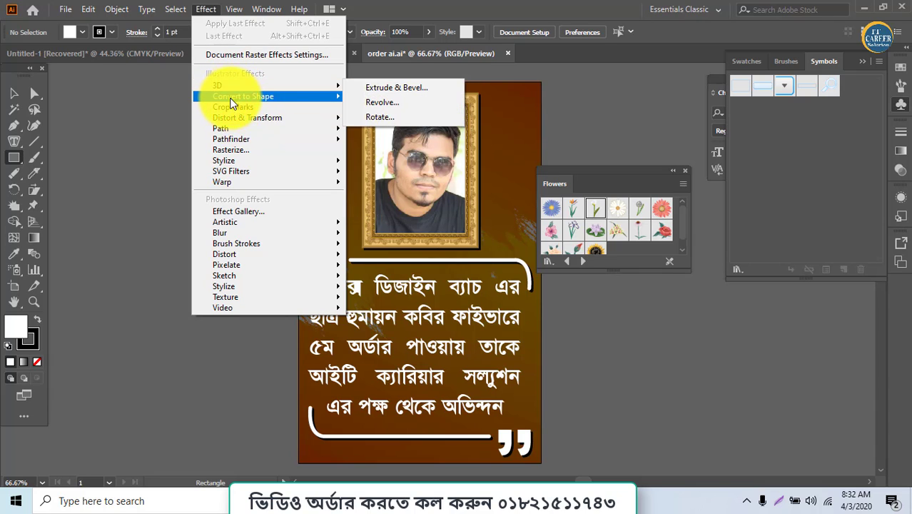
click(71, 12)
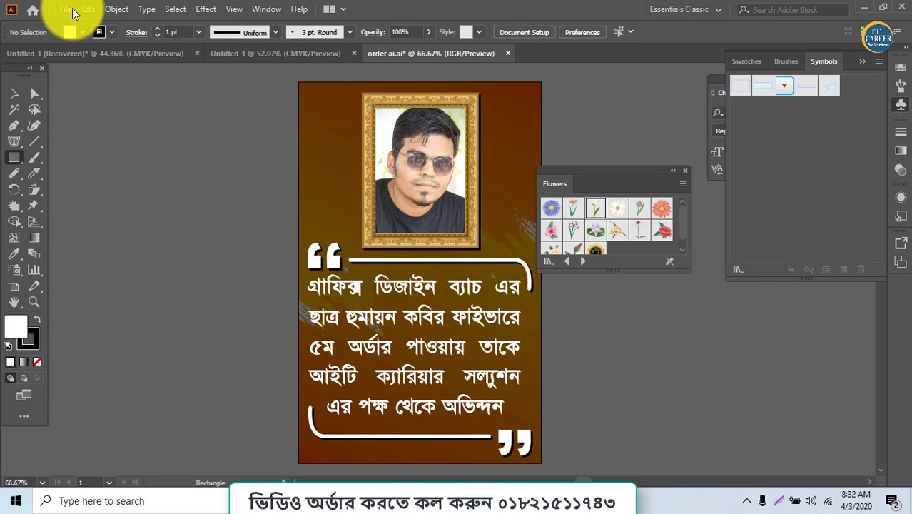
click(117, 14)
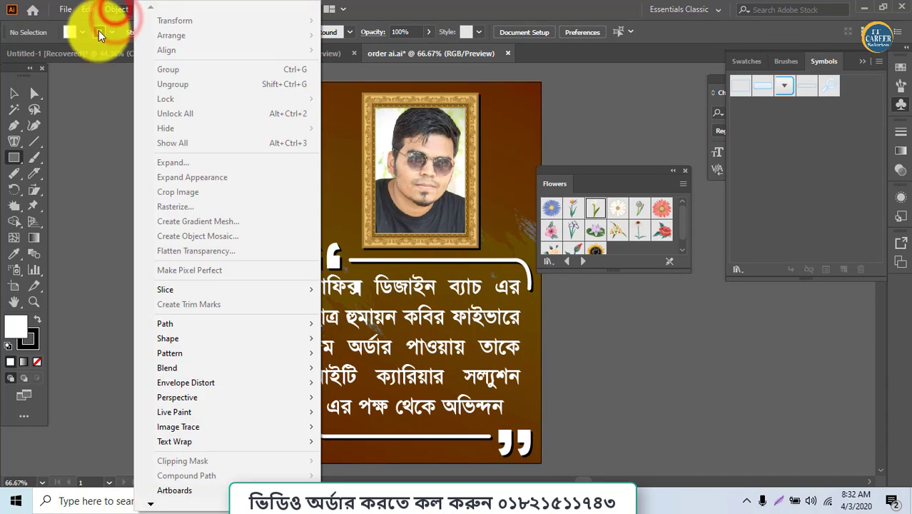
click(72, 17)
Switch to the recovered Untitled-1 document and delete all of its artwork.
click(143, 54)
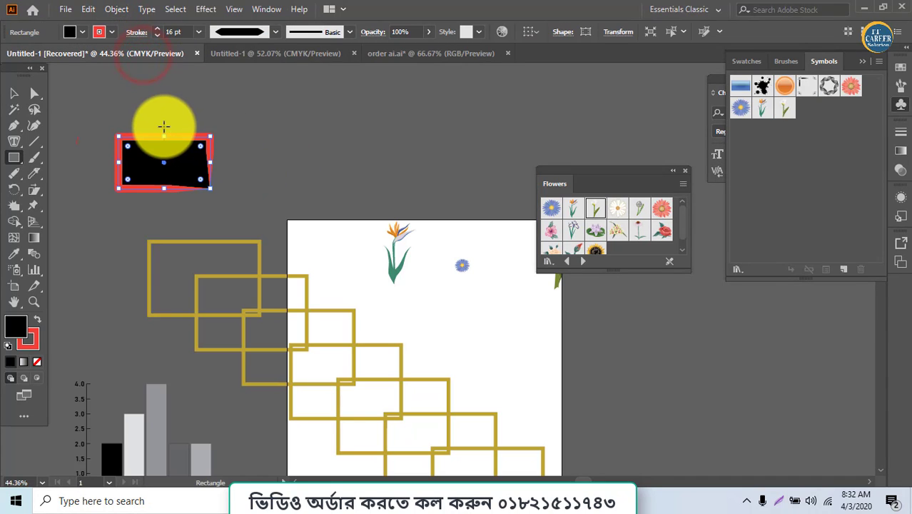
key(ctrl+a)
key(Delete)
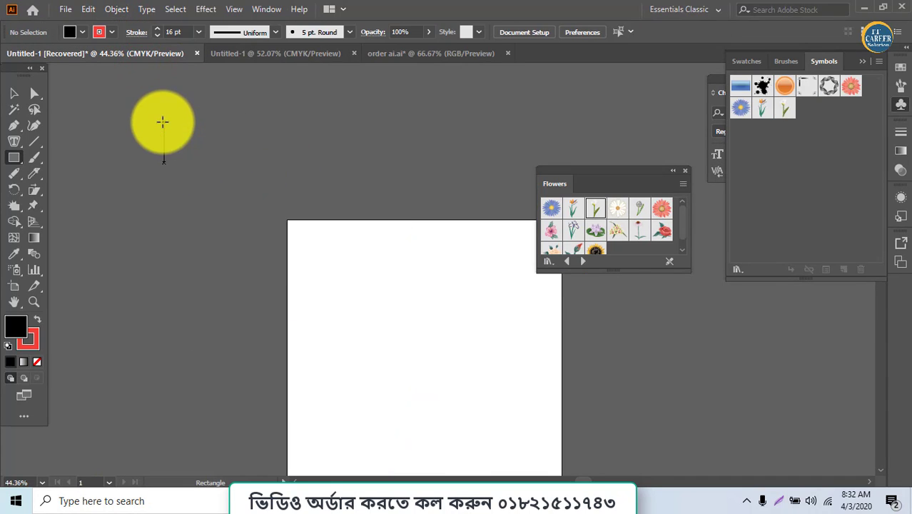
Draw a rectangle in the upper part of the artboard and set its fill to None, keeping the red stroke.
click(14, 157)
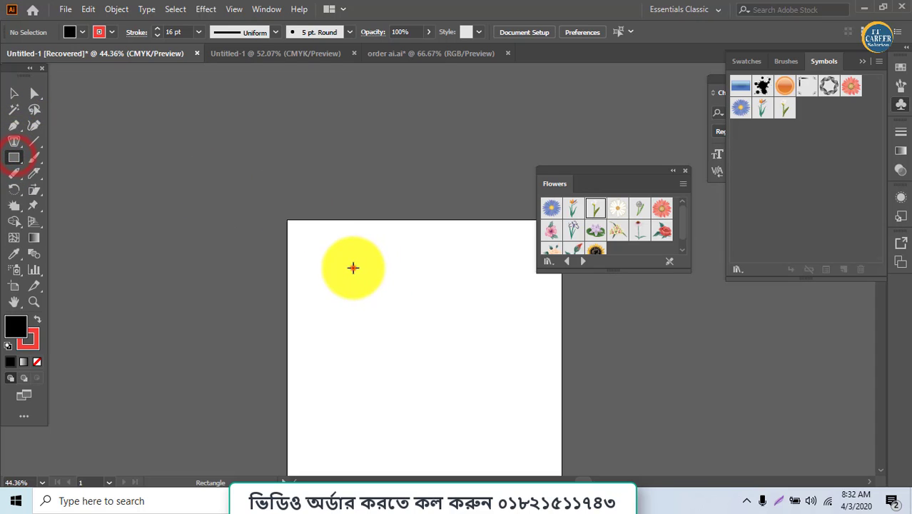
mouse_move(354, 268)
mouse_down()
mouse_move(472, 387)
mouse_move(505, 370)
mouse_move(506, 392)
mouse_up()
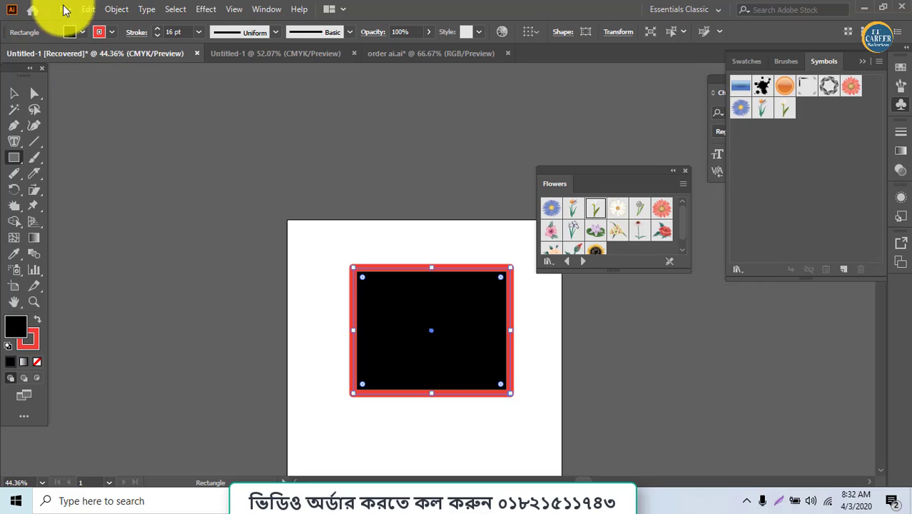
click(82, 31)
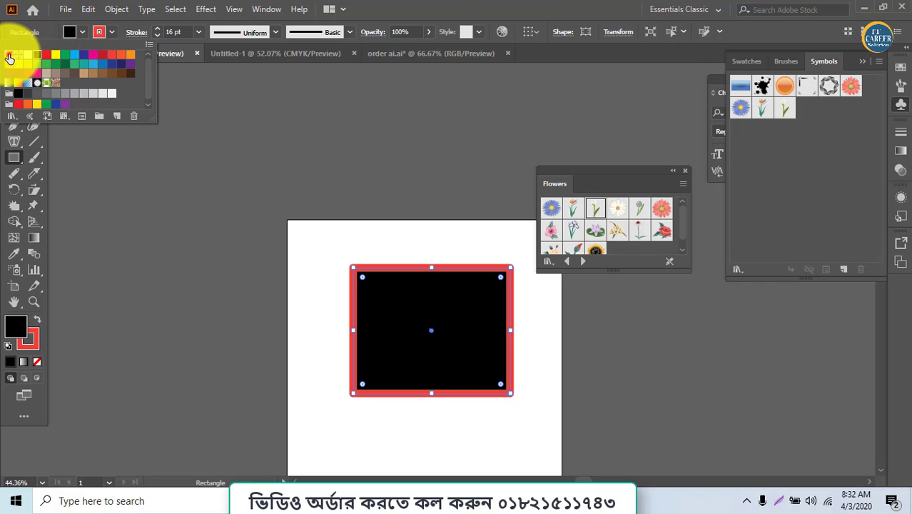
click(8, 56)
Start the Zig Zag distort effect on the rectangle with its preview turned on.
click(202, 10)
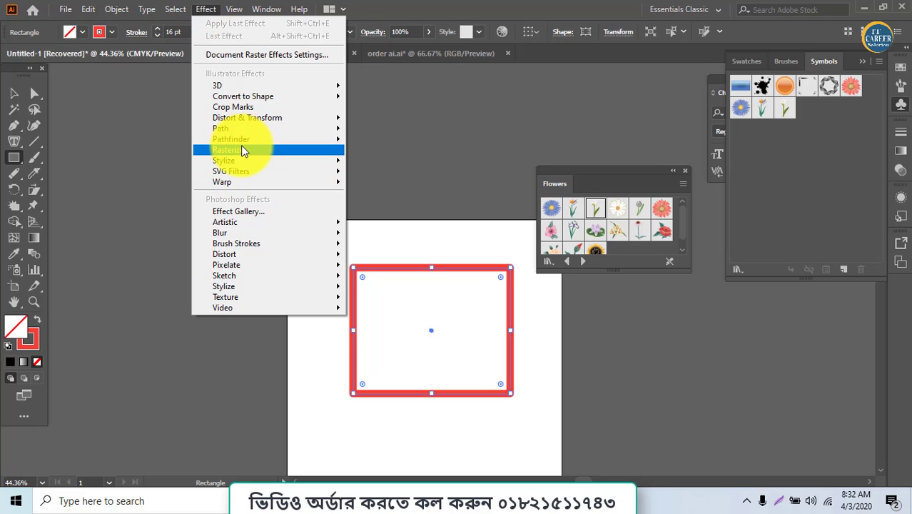
click(246, 118)
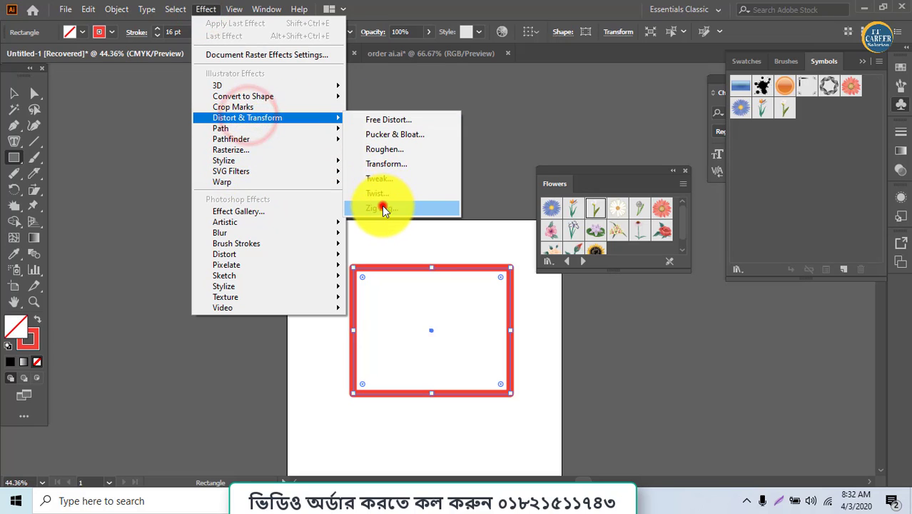
click(382, 207)
click(198, 239)
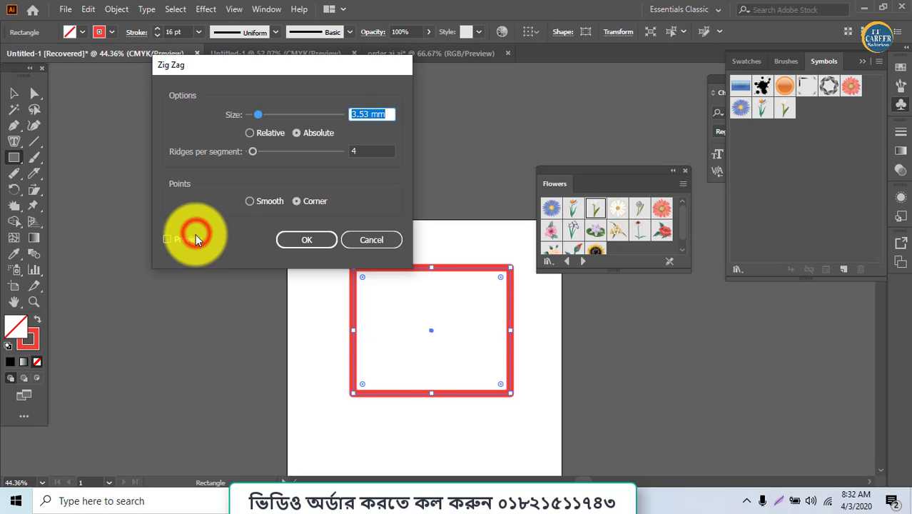
drag(271, 72, 148, 89)
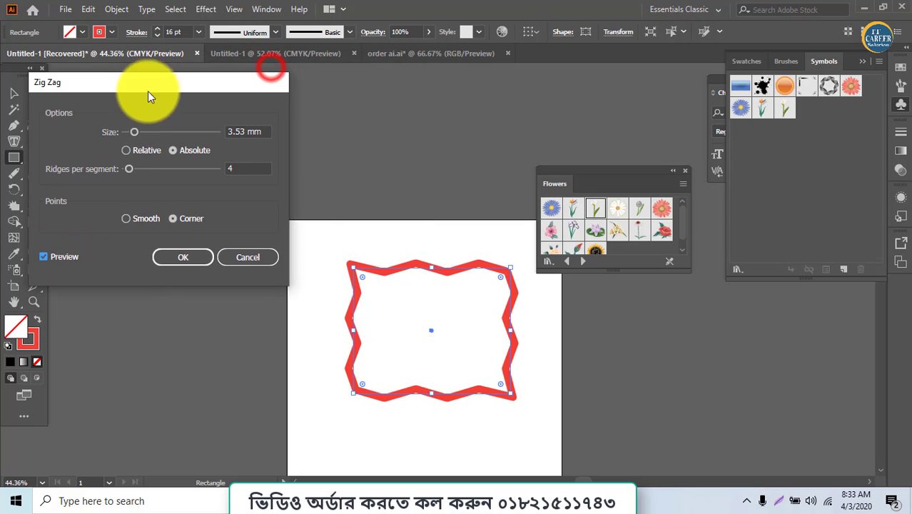
Try a larger zig zag size and compare relative sizing with absolute sizing.
drag(139, 131, 165, 133)
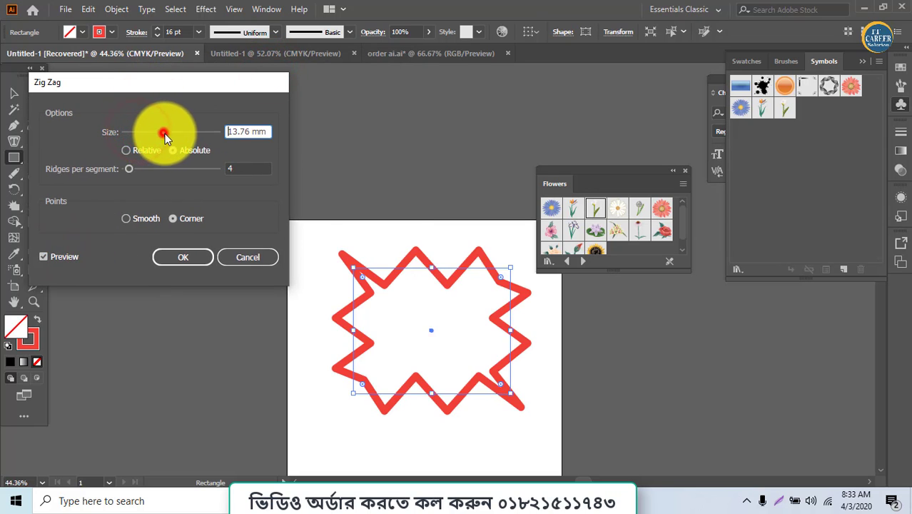
click(144, 152)
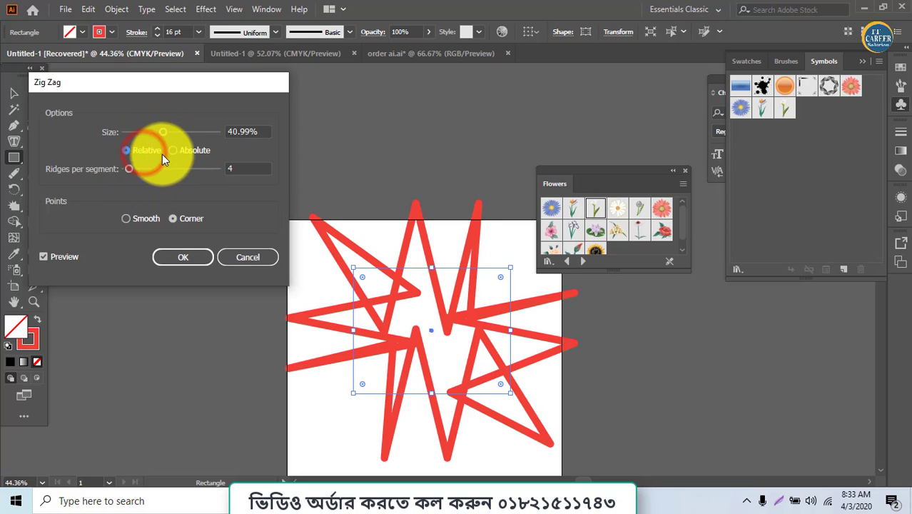
click(182, 153)
Try denser ridges, and set the zig zag size to 1.41 mm with 14 ridges per segment.
drag(136, 169, 167, 168)
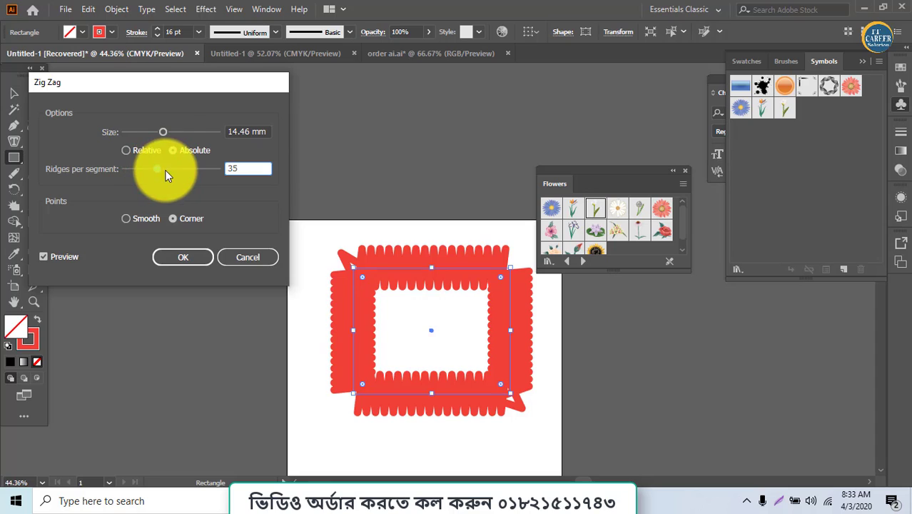
drag(164, 131, 126, 133)
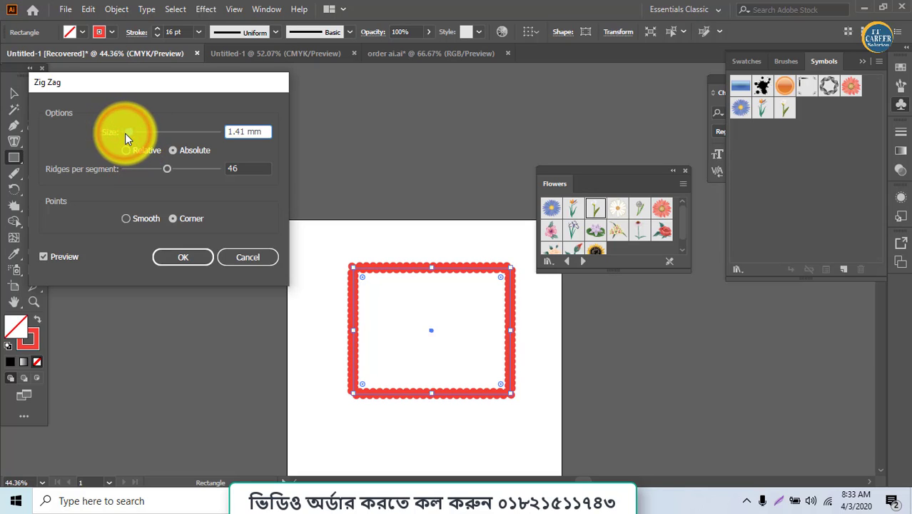
drag(170, 174, 138, 173)
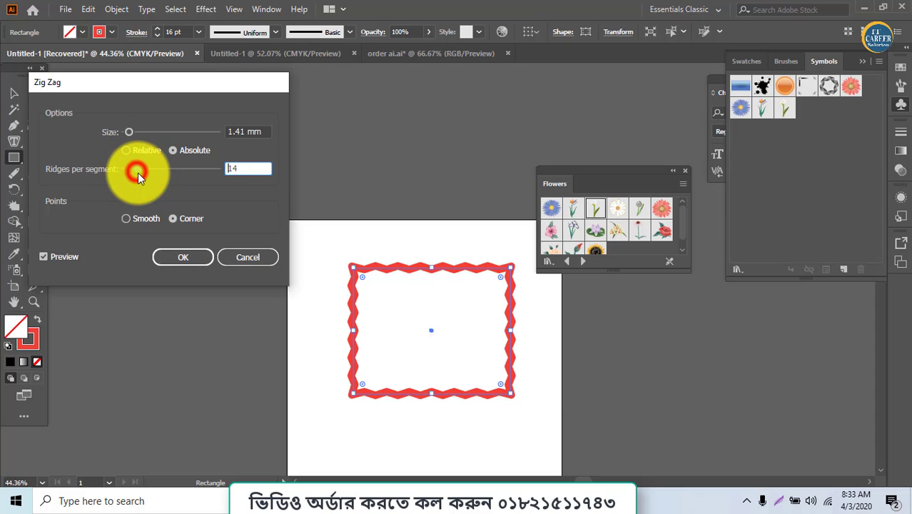
Compare smooth and corner points for the zig zag, and apply the effect to the rectangle with corner points.
click(150, 218)
click(180, 222)
click(146, 224)
click(146, 220)
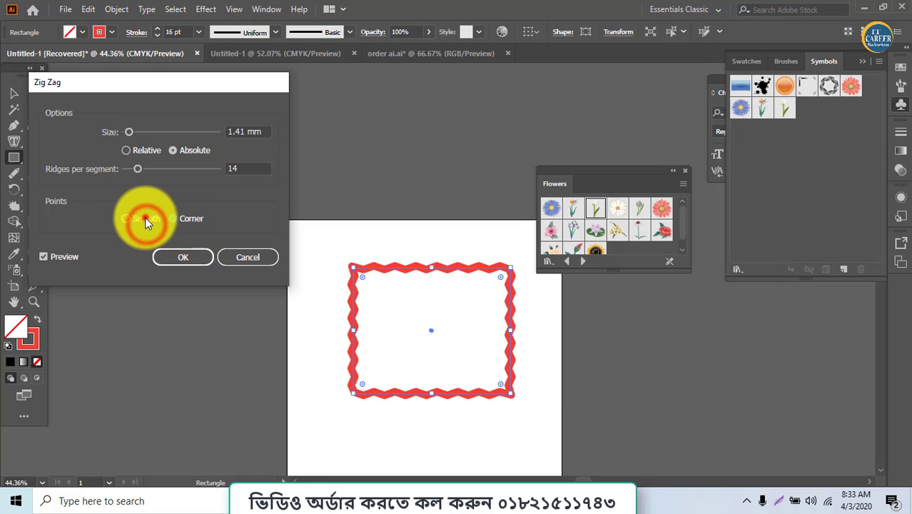
click(191, 218)
click(145, 219)
click(179, 217)
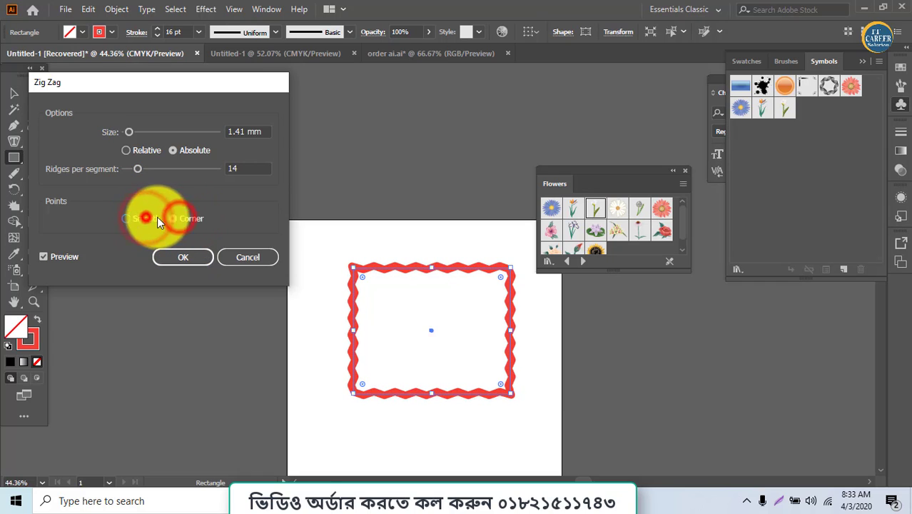
click(145, 218)
click(190, 219)
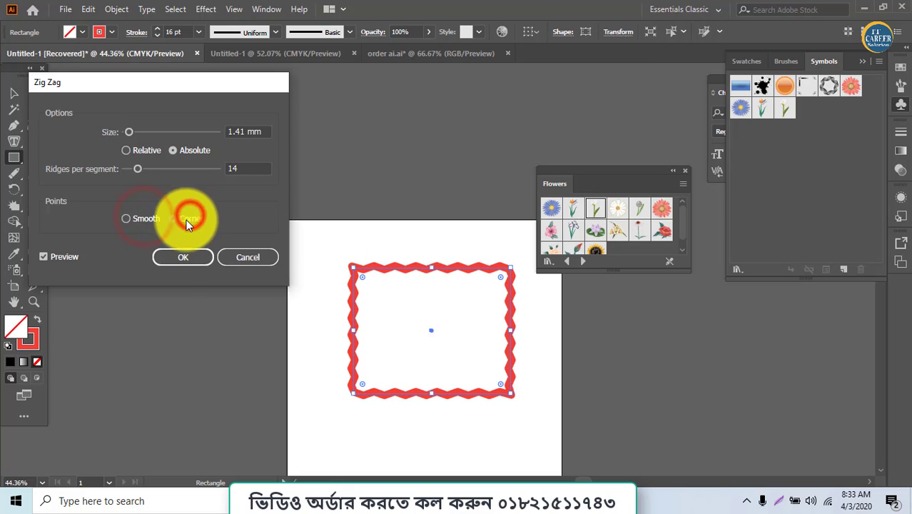
click(183, 257)
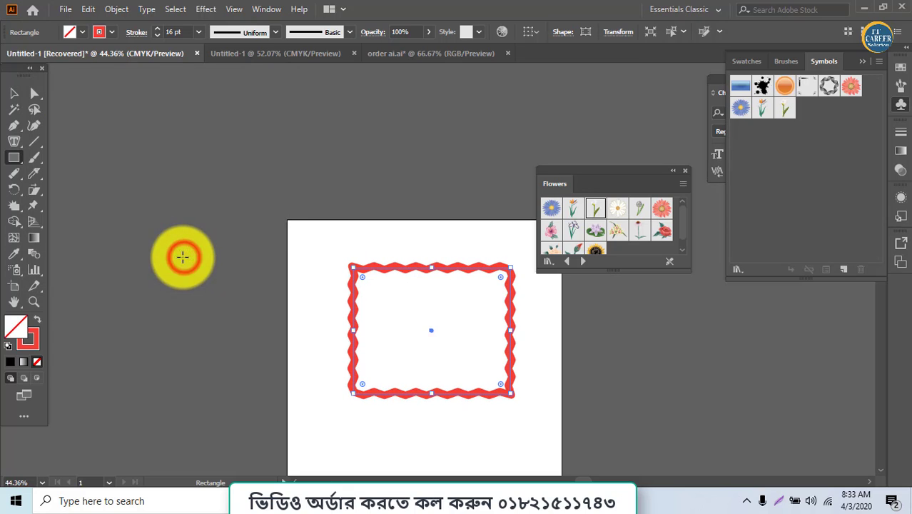
click(205, 9)
mouse_move(233, 167)
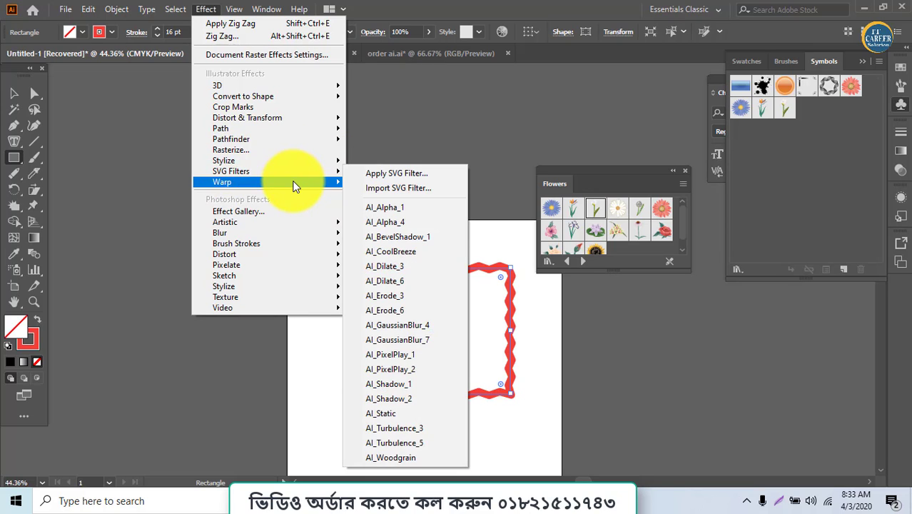
mouse_move(295, 186)
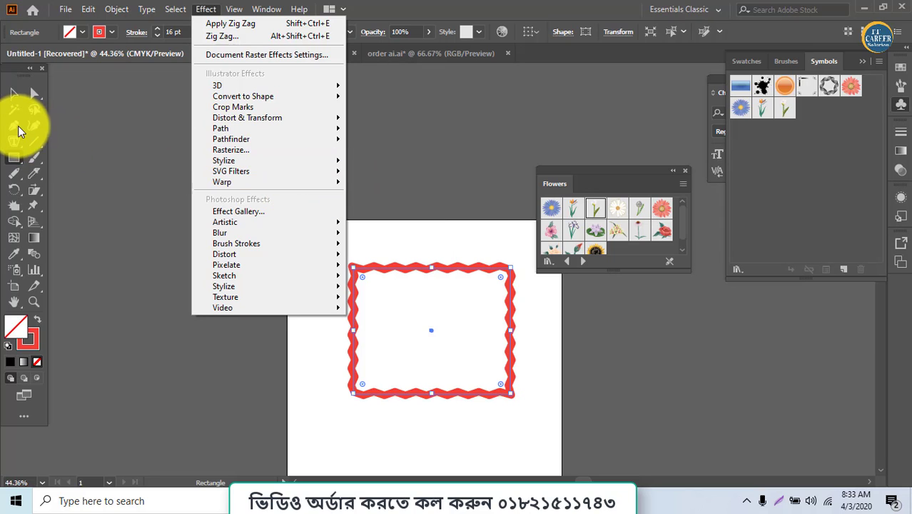
Place a "Lorem ipsum" placeholder text object outside the artboard, above and left of it, and select it as an object.
drag(14, 142, 72, 141)
click(136, 141)
click(14, 93)
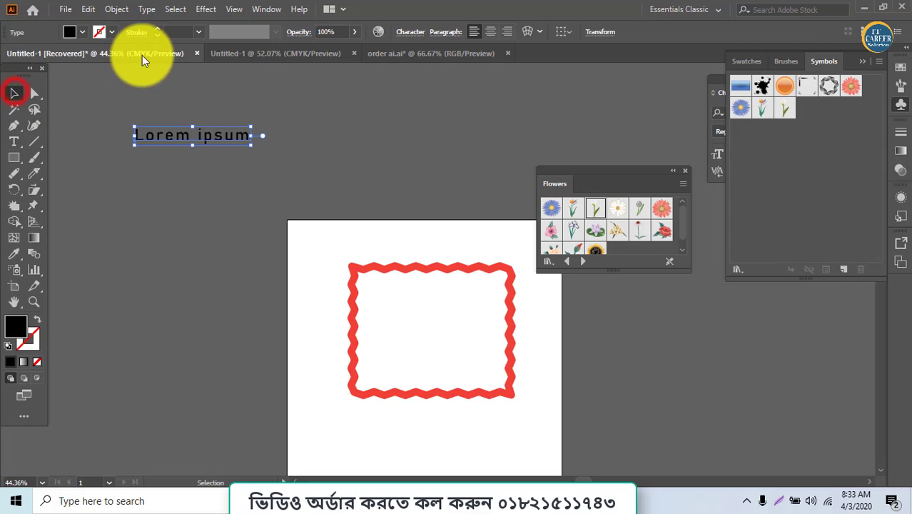
Try a horizontal Arc warp on the Lorem ipsum text with 62% bend and 1% horizontal distortion.
click(206, 10)
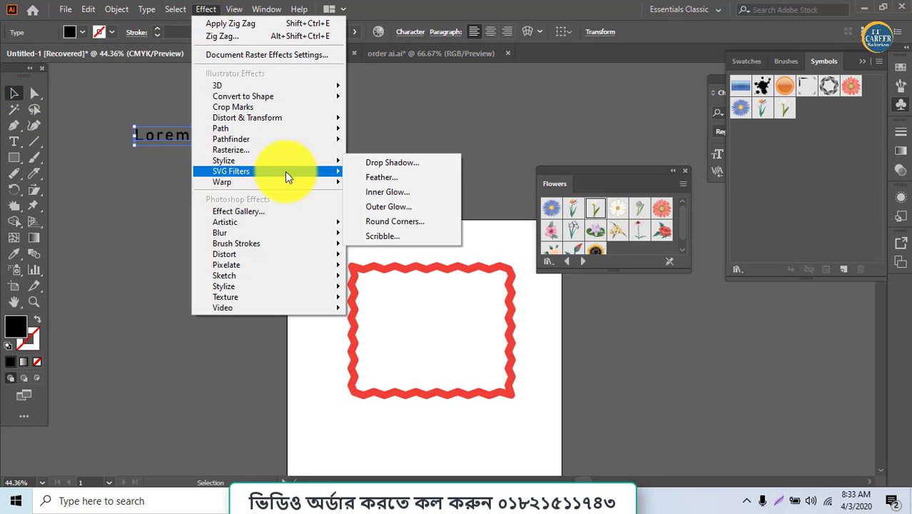
mouse_move(279, 171)
mouse_move(305, 183)
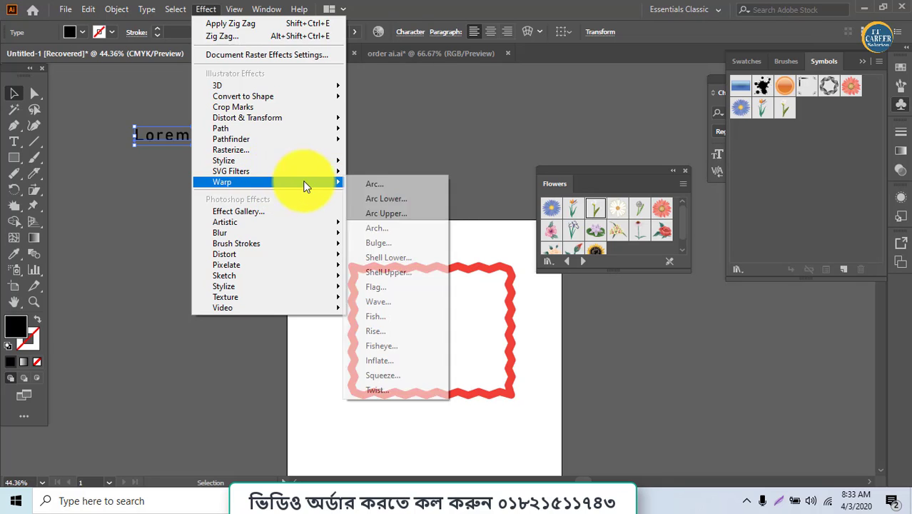
click(395, 183)
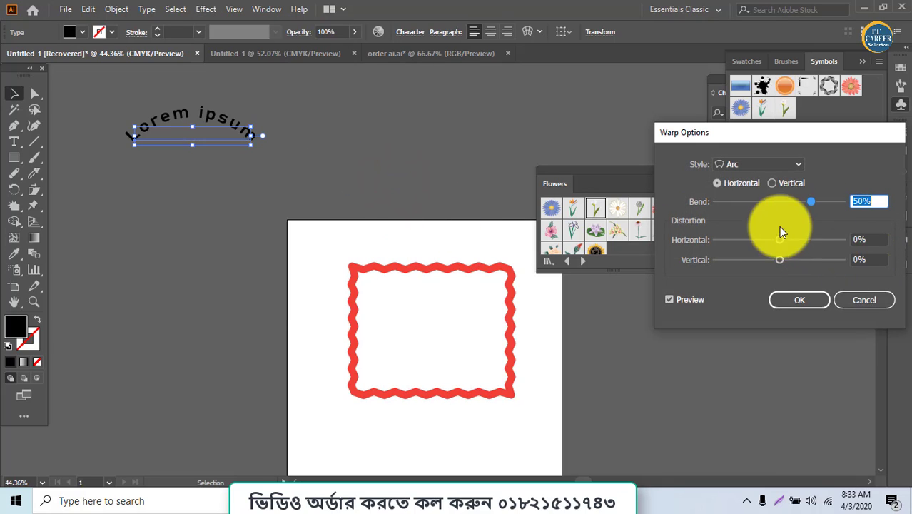
mouse_move(817, 205)
mouse_down()
mouse_move(790, 204)
mouse_move(819, 207)
mouse_up()
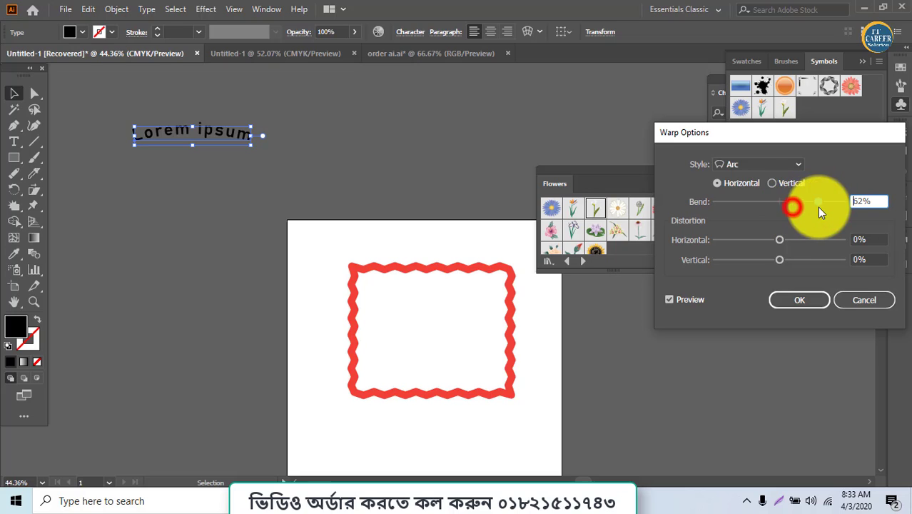
mouse_move(779, 240)
mouse_down()
mouse_move(789, 240)
mouse_move(779, 241)
mouse_up()
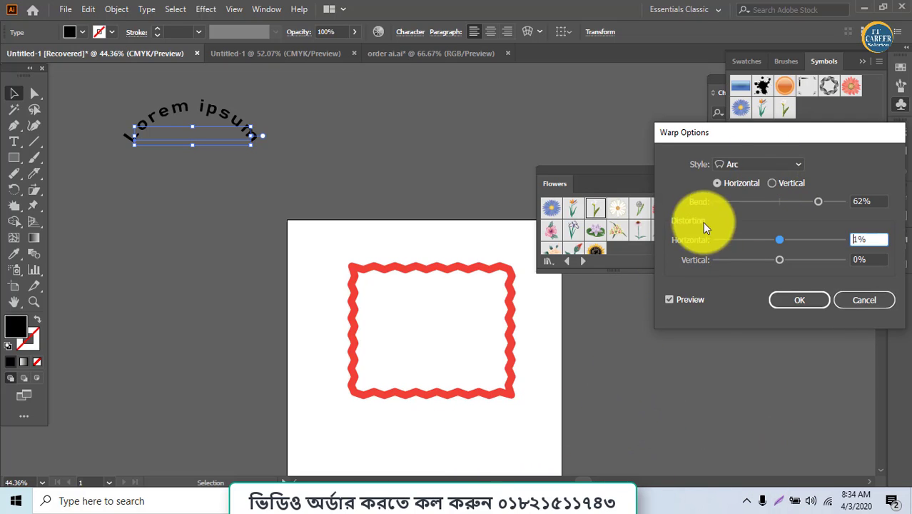
Try the Arc Upper, Bulge and Flag warp styles on the text, and cancel the warp.
click(737, 164)
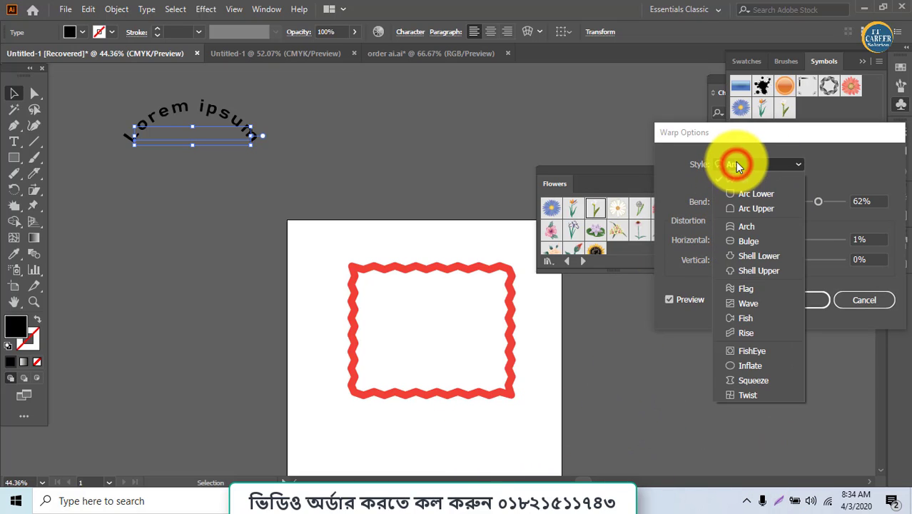
click(735, 208)
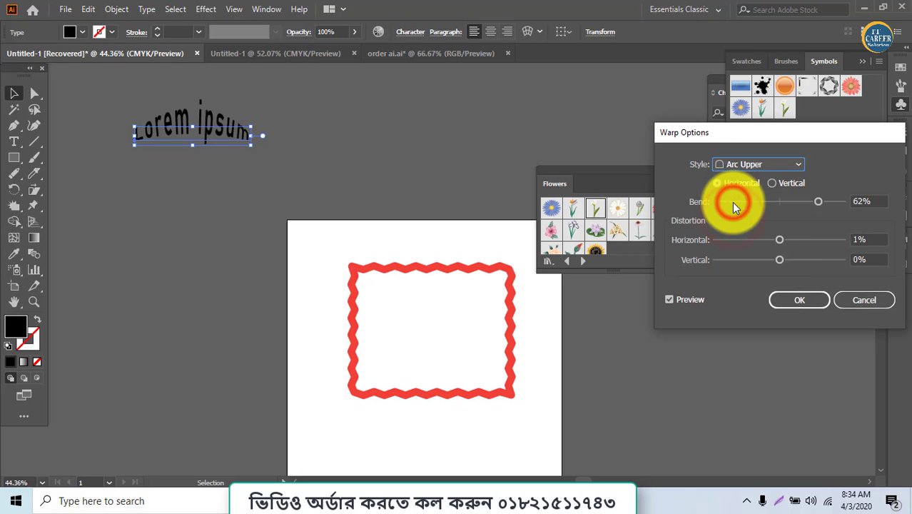
click(742, 164)
click(735, 240)
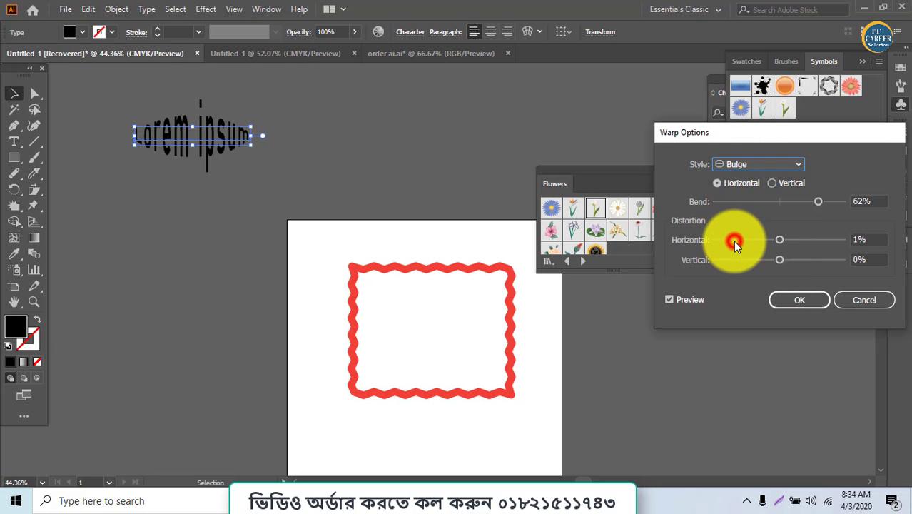
click(737, 171)
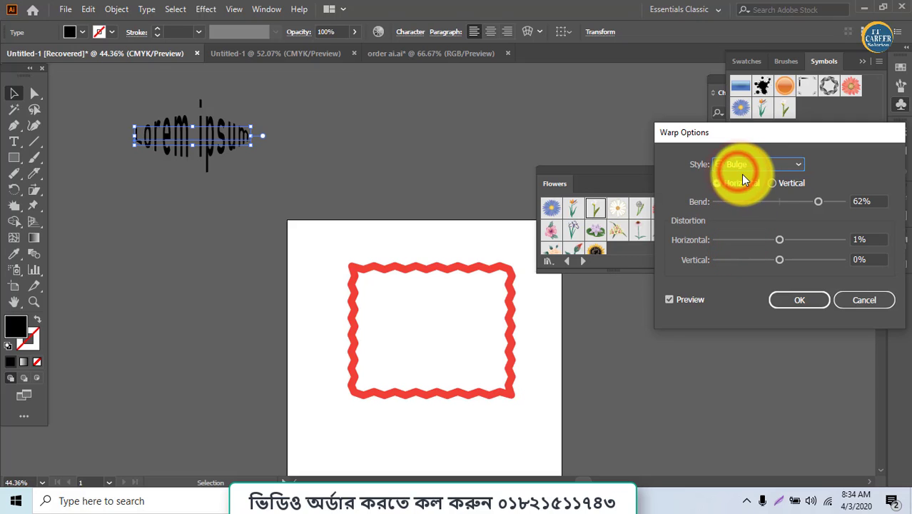
click(750, 292)
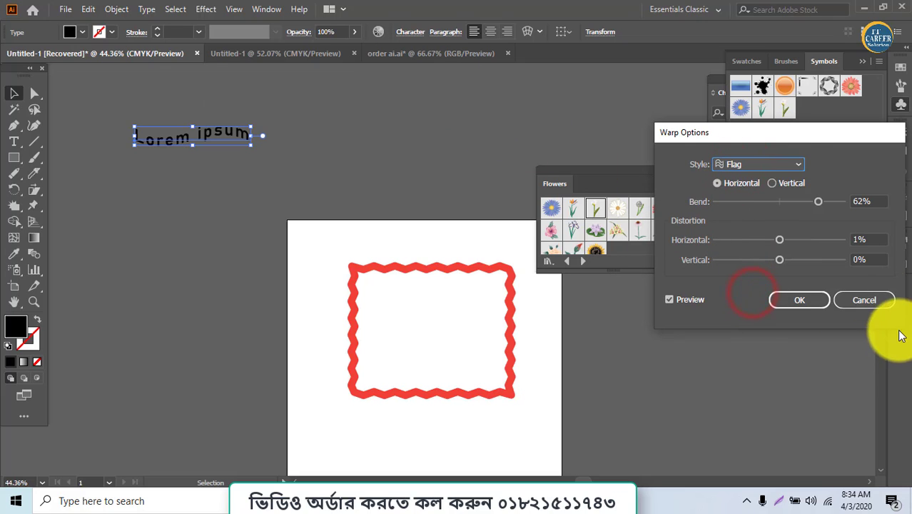
click(865, 297)
Start a Drop Shadow effect on the Lorem ipsum text with its preview turned on, and set the shadow opacity to 100%.
click(206, 9)
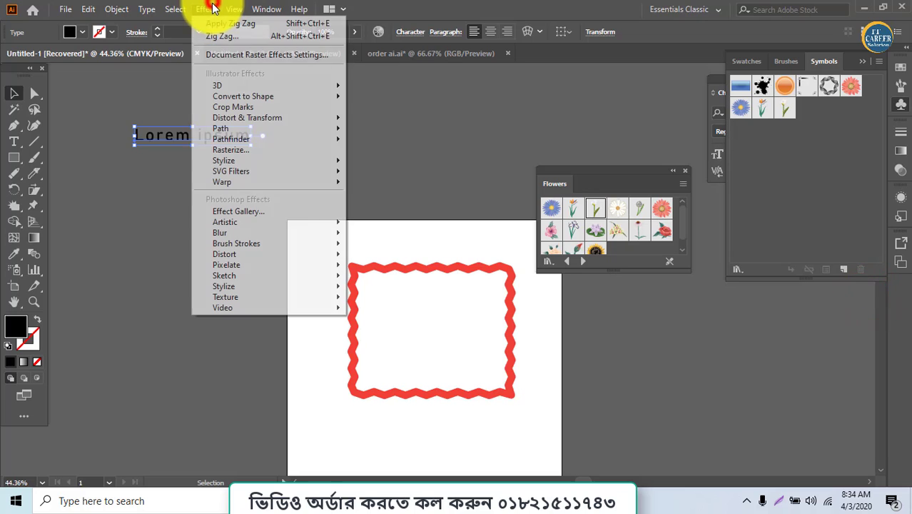
mouse_move(210, 158)
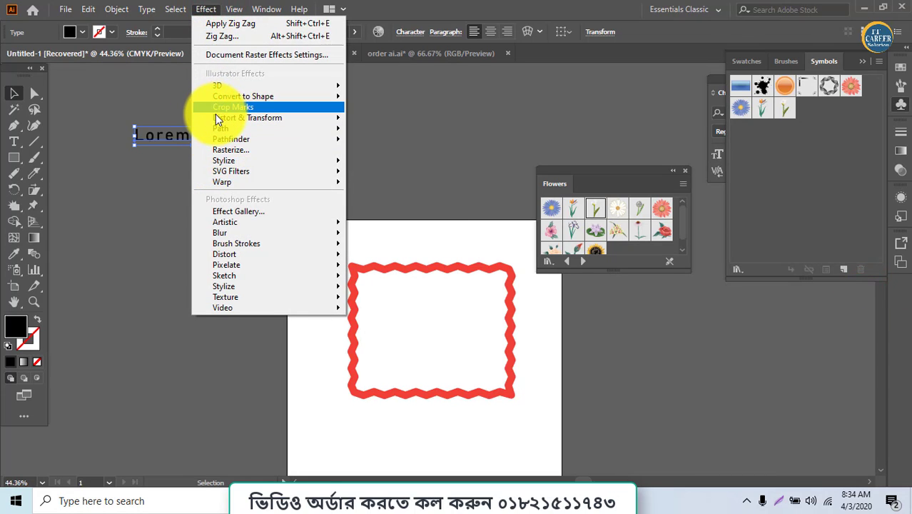
mouse_move(215, 117)
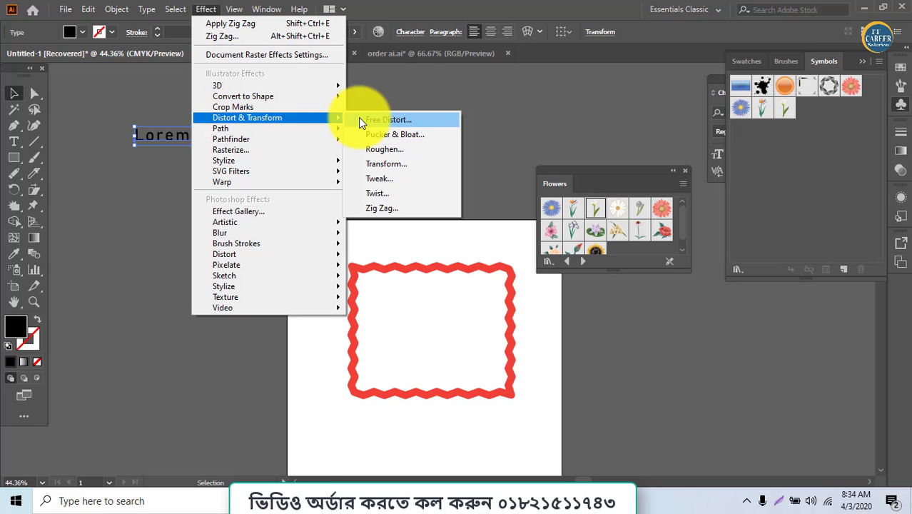
mouse_move(282, 174)
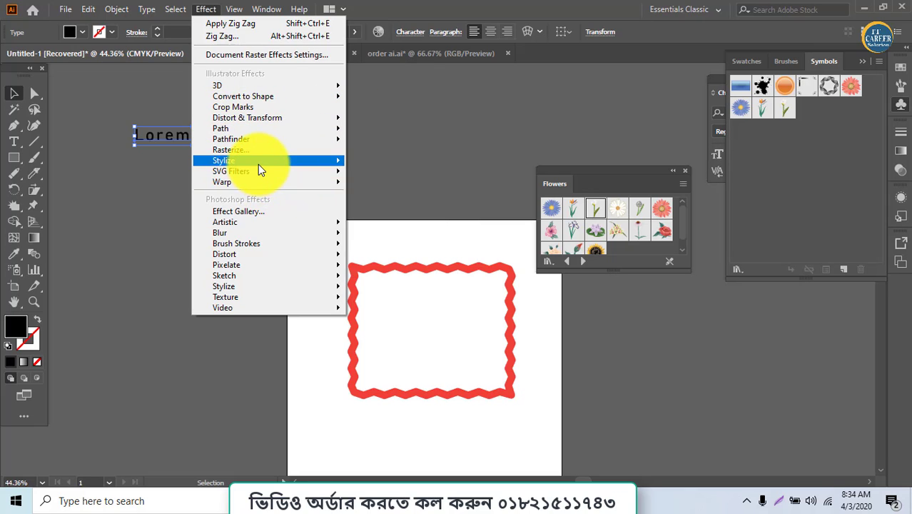
mouse_move(258, 160)
click(375, 164)
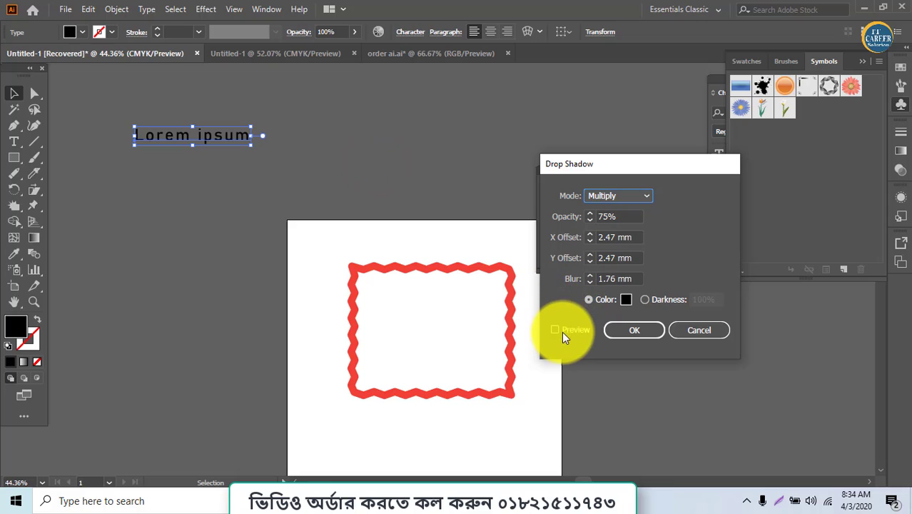
click(562, 330)
click(559, 331)
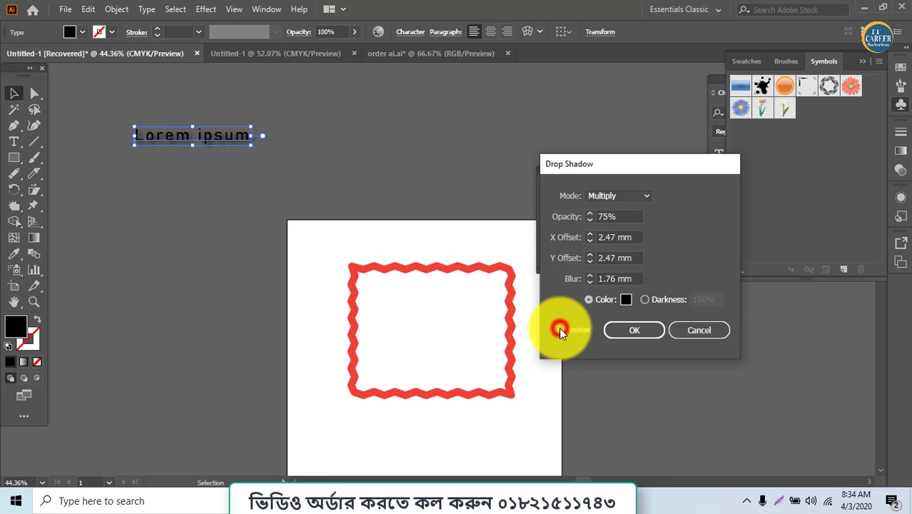
click(592, 216)
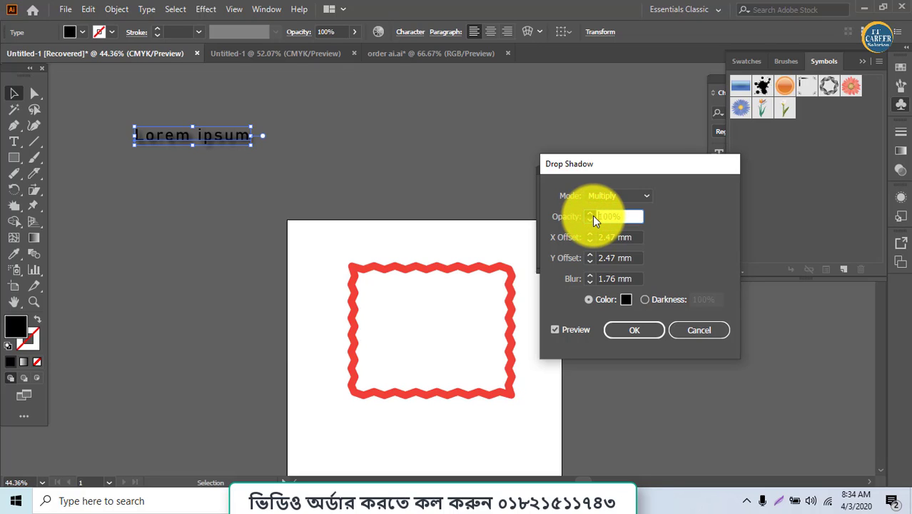